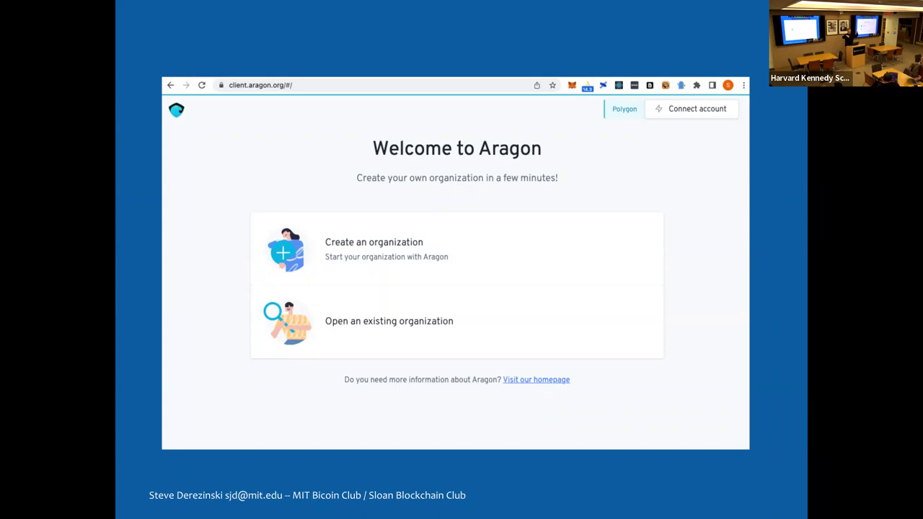
Advance the slideshow past the Company template slide to the 'Claim a name' screenshot.
key(Right)
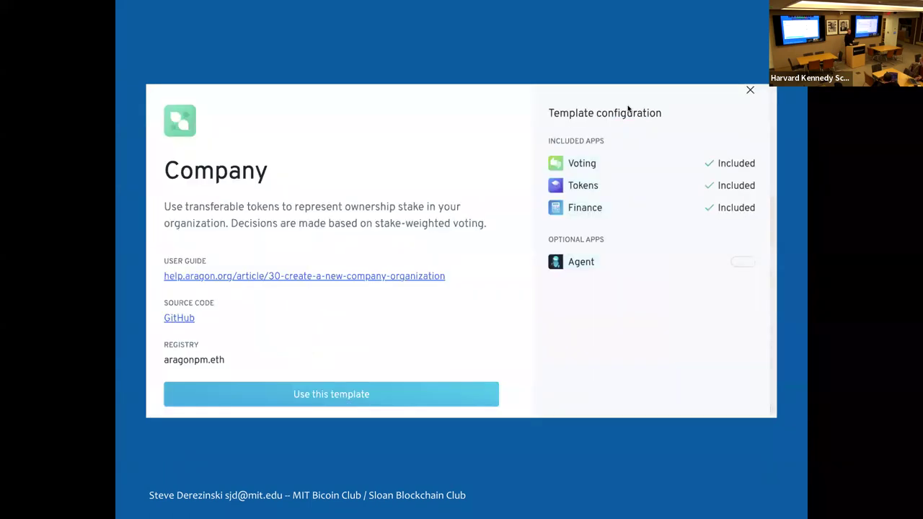
key(Left)
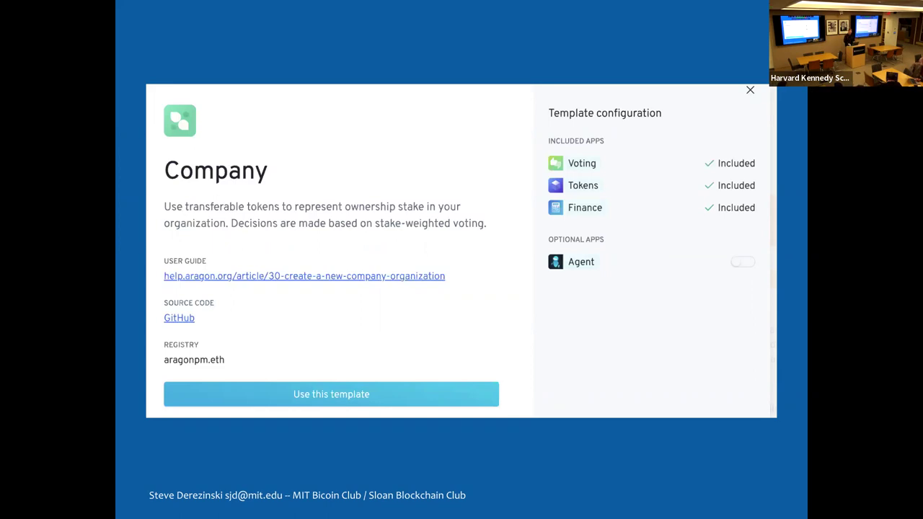
key(Right)
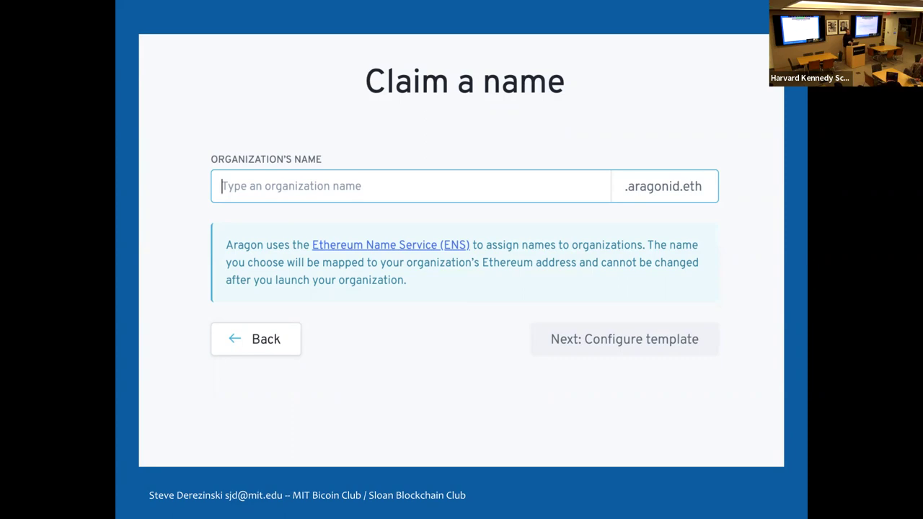
Step through the Voting slide (50% support, 15% minimum approval, 1 day) and the Tokens slide.
key(Right)
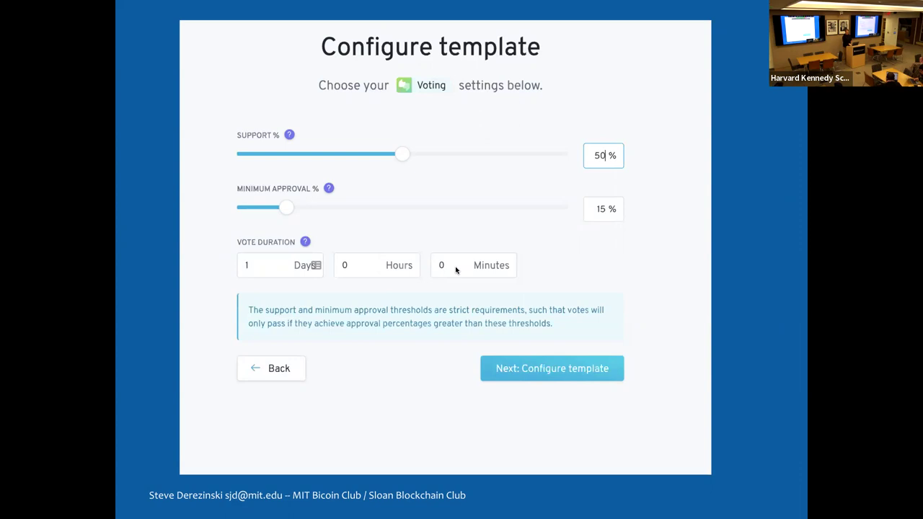
key(Right)
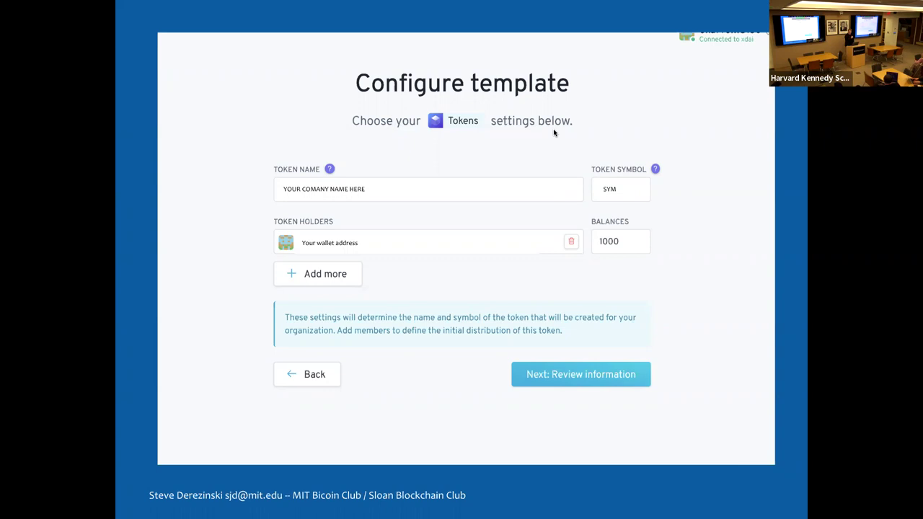
Step back through earlier slides to the Disclaimer slide.
key(Left)
key(Left)
key(Left)
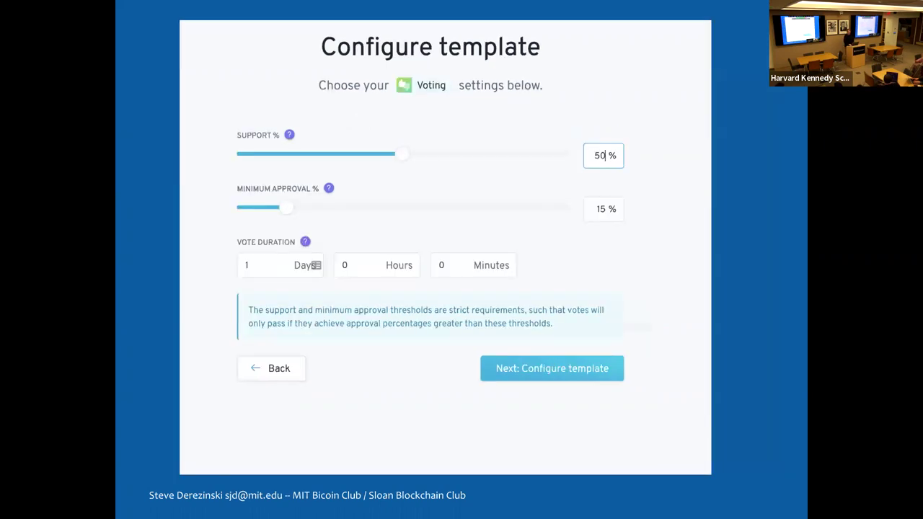
key(Left)
key(Left)
key(Left)
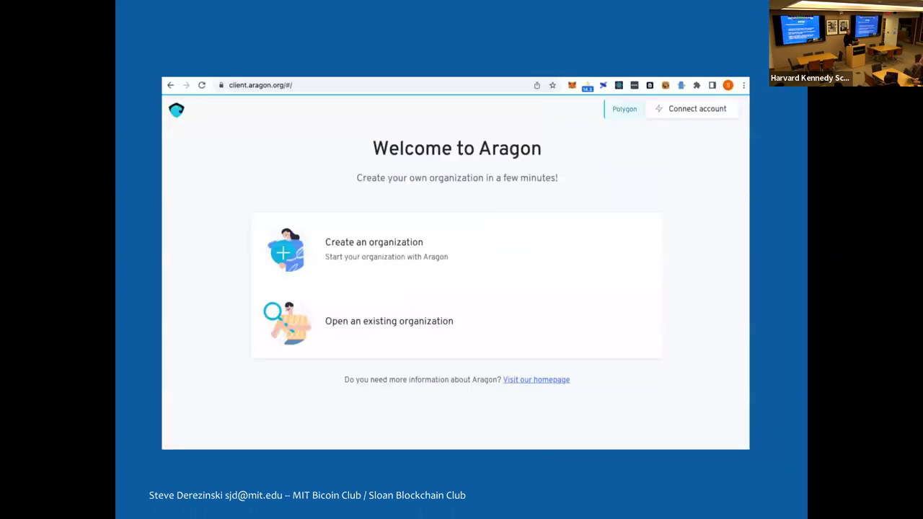
key(Left)
key(Left)
key(Left)
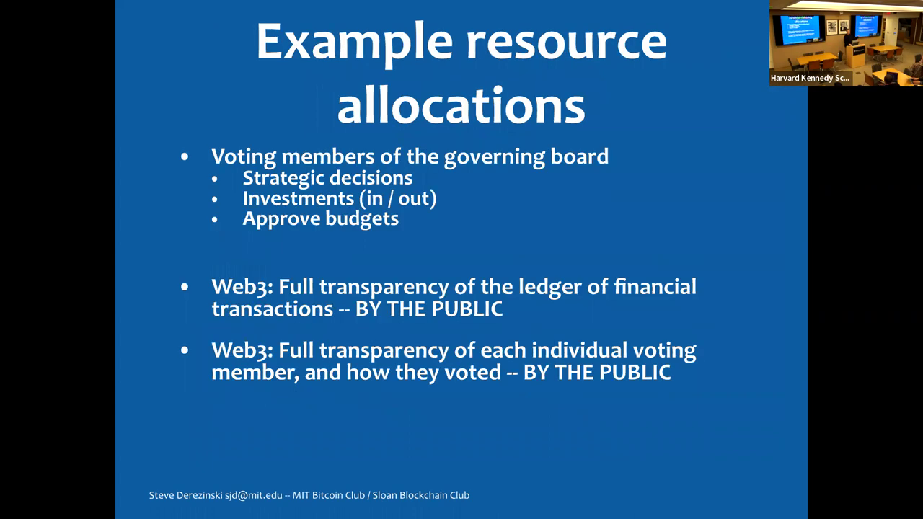
key(Left)
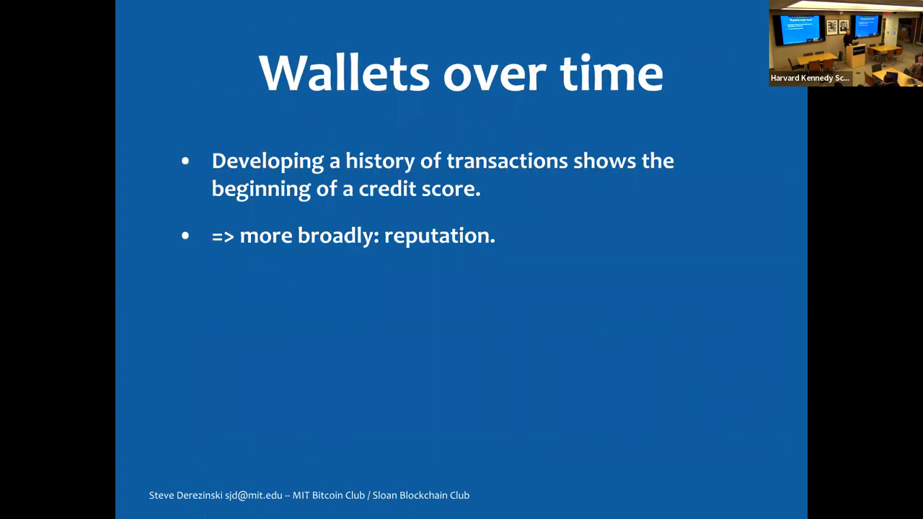
key(Left)
key(Left)
key(Left)
key(Left)
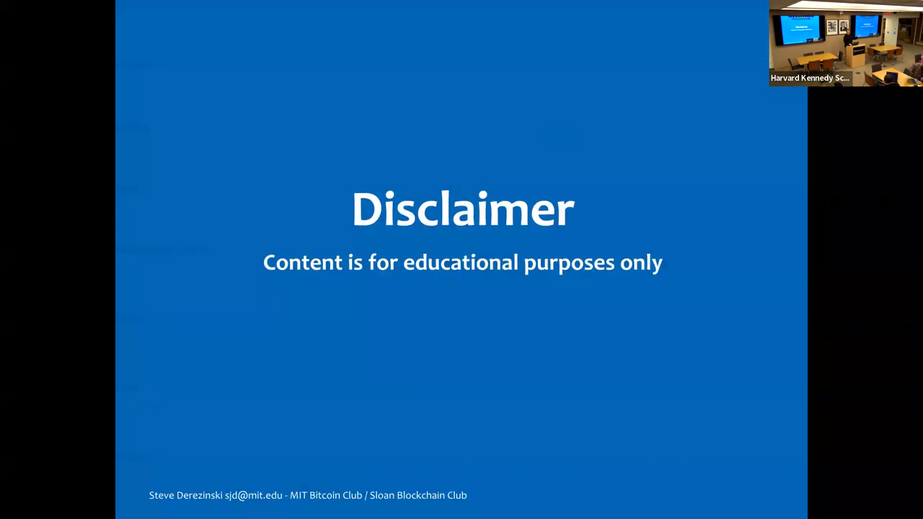
key(Left)
Advance again to the Tokens configuration slide (symbol SYM, 1000 balance), then switch to Chrome.
key(Right)
key(Right)
key(Right)
key(Right)
key(Right)
key(Right)
key(Right)
key(Right)
key(Right)
key(Right)
key(Right)
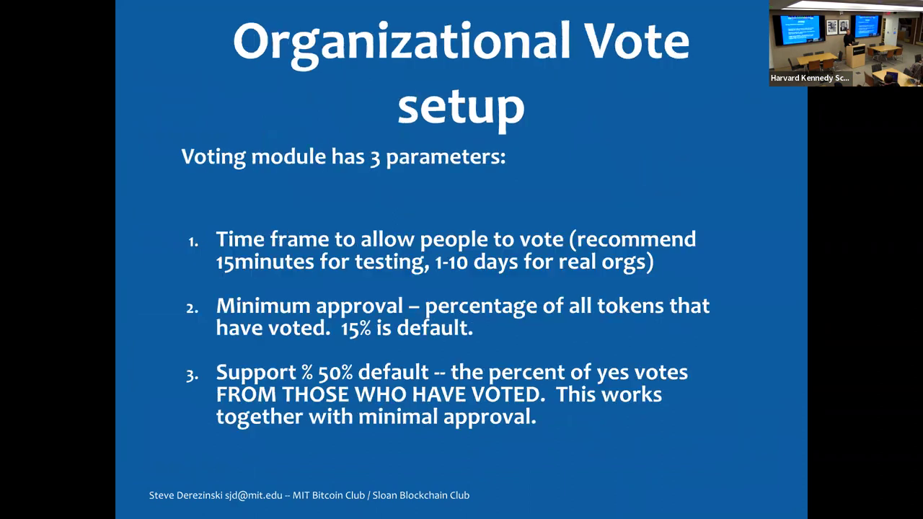
key(Right)
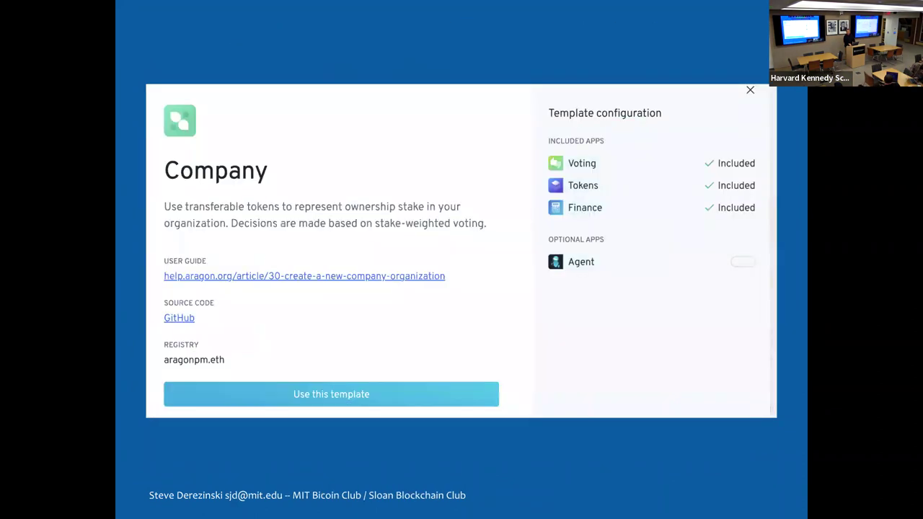
key(Right)
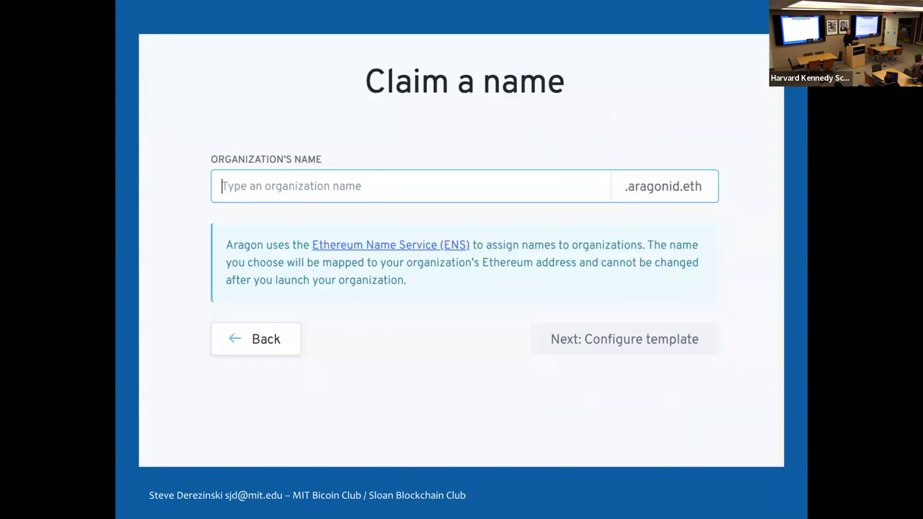
key(Right)
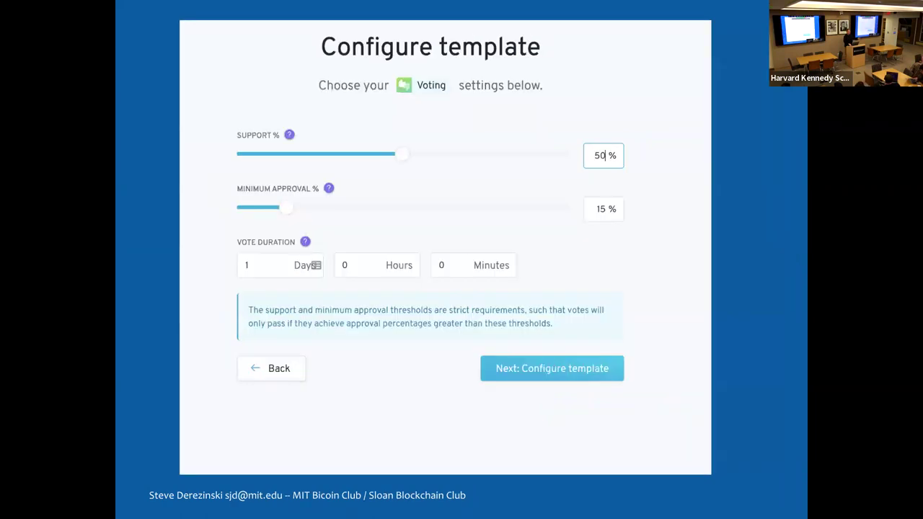
key(Right)
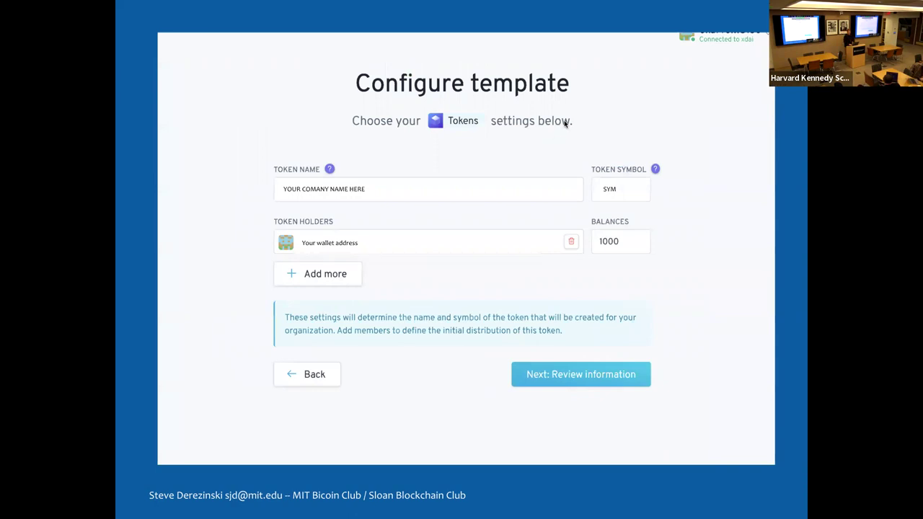
key(super+Tab)
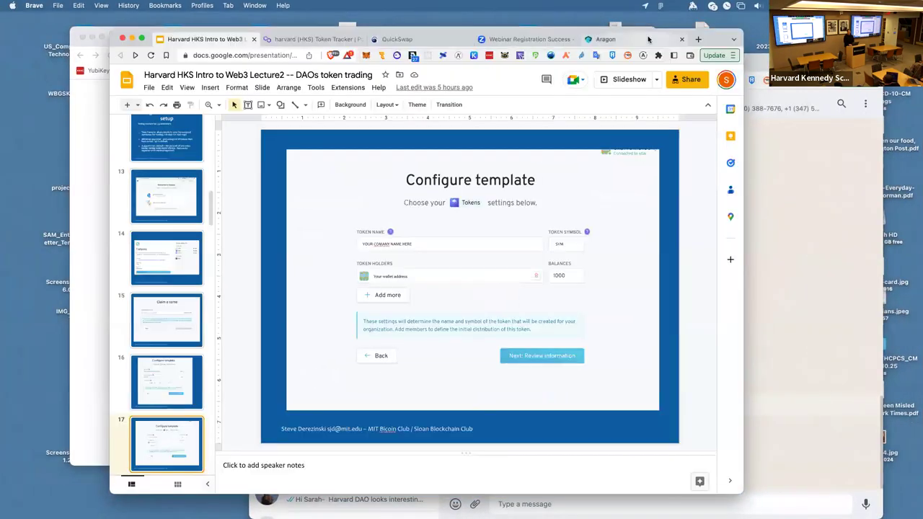
On the Aragon tab, open MetaMask and toggle its network to Ethereum Mainnet and back to Polygon.
click(647, 38)
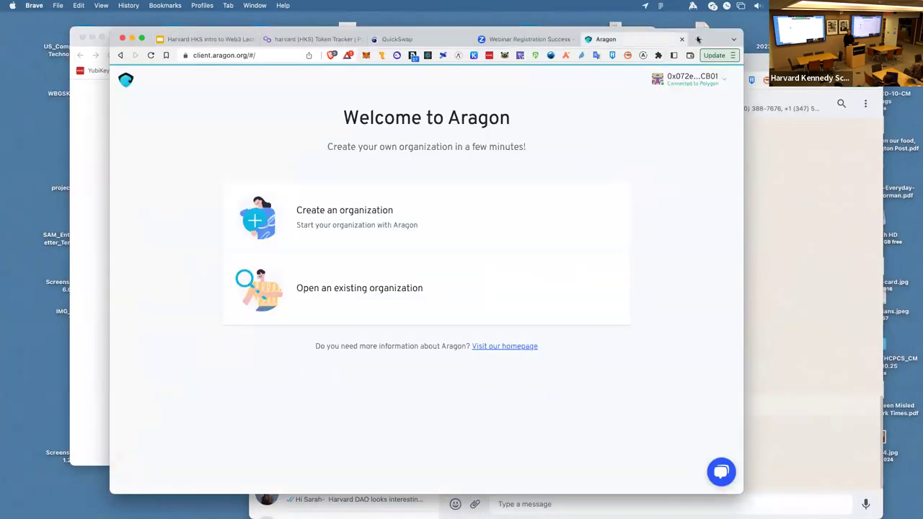
drag(709, 42, 723, 98)
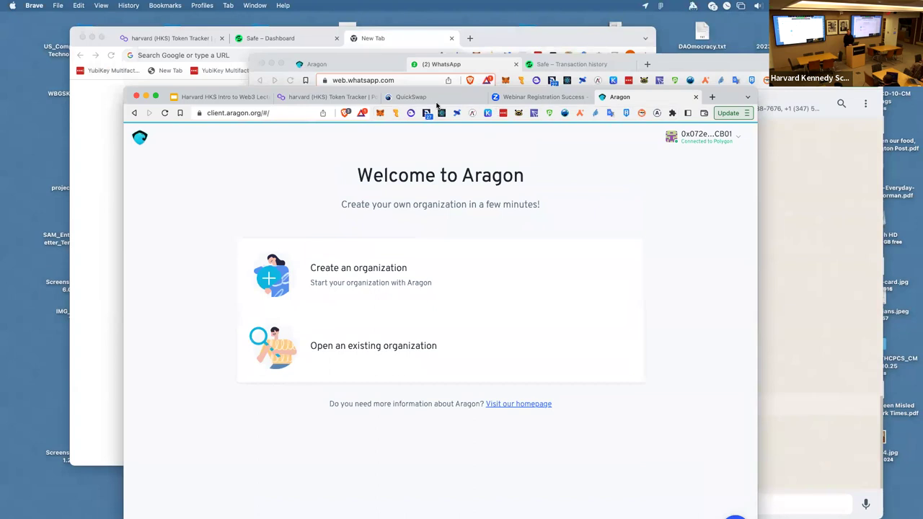
click(379, 114)
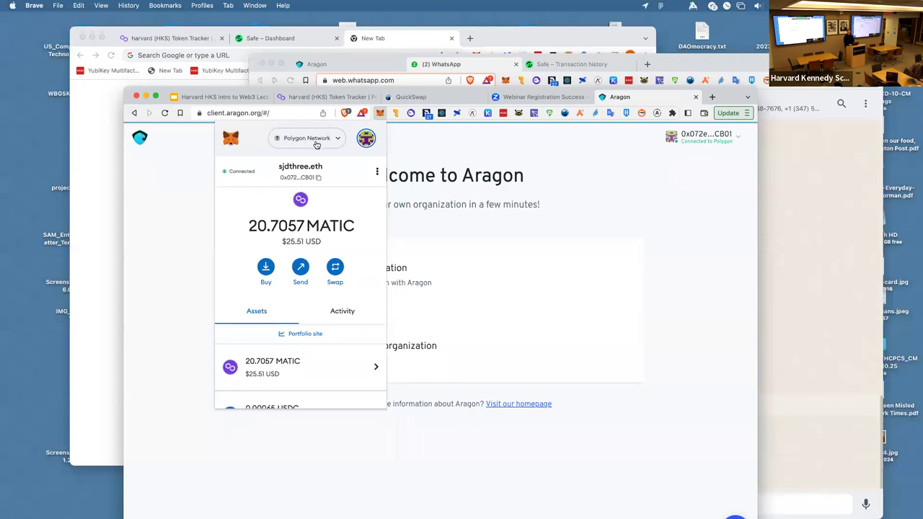
click(308, 139)
click(295, 208)
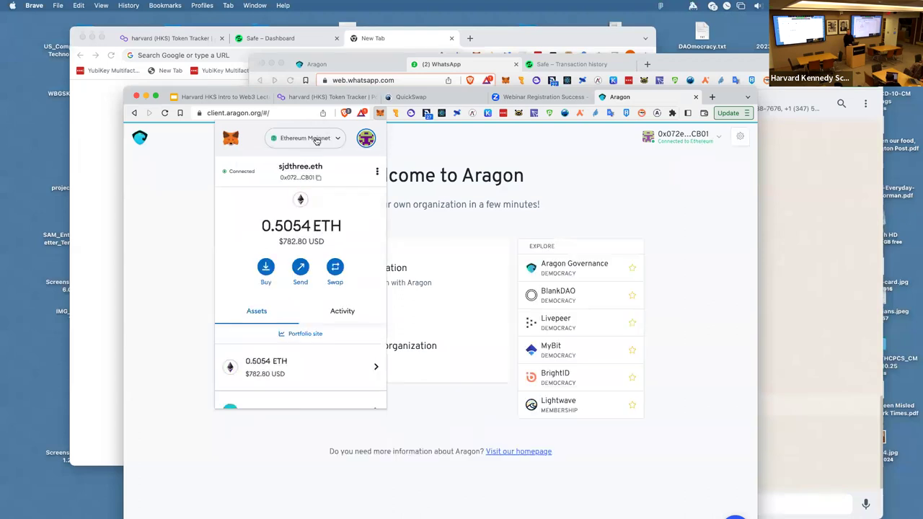
click(315, 142)
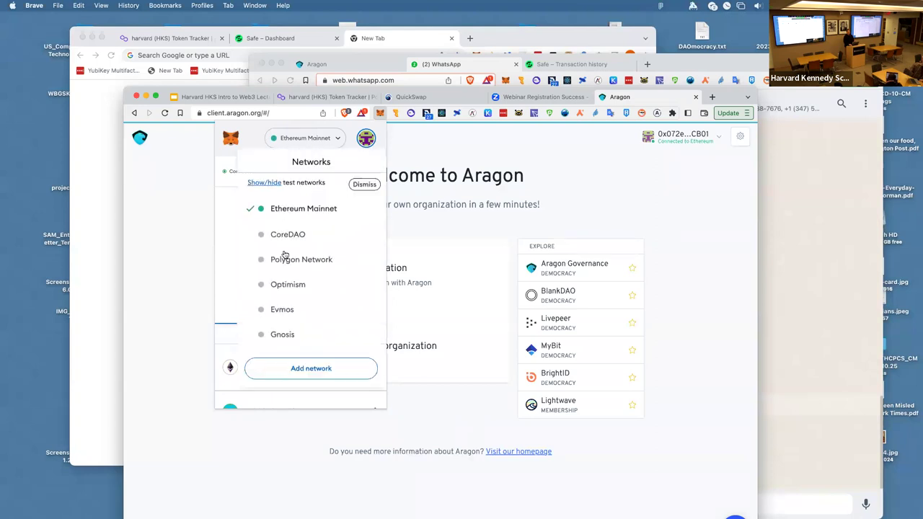
key(Escape)
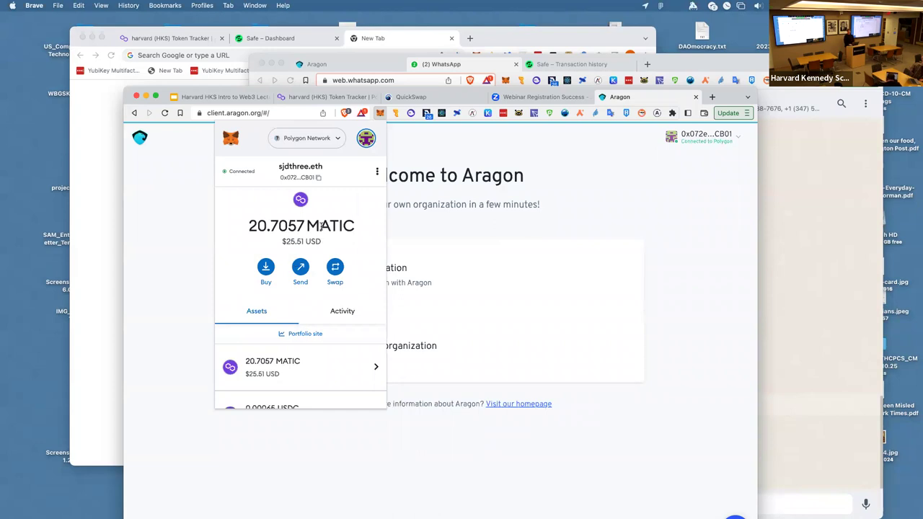
Switch to the Harvard HKS Intro to Web3 deck and present slide 17 full screen.
click(207, 98)
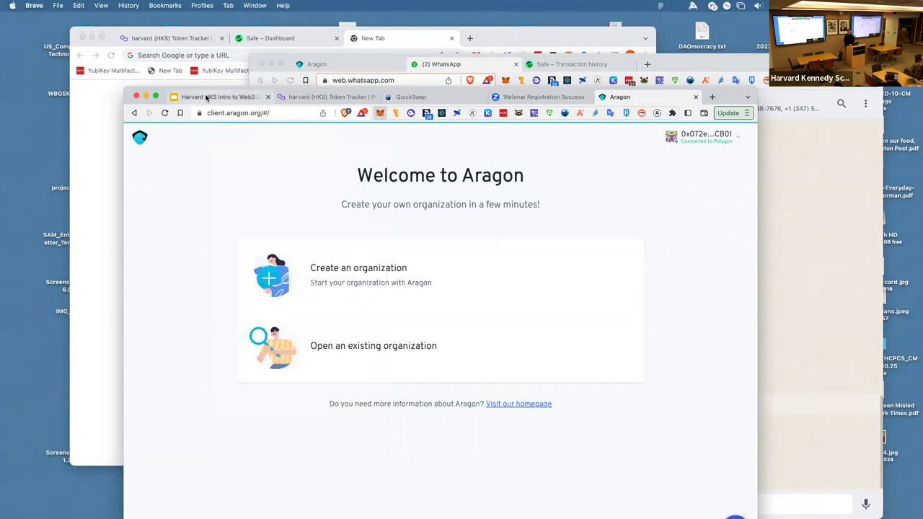
click(207, 98)
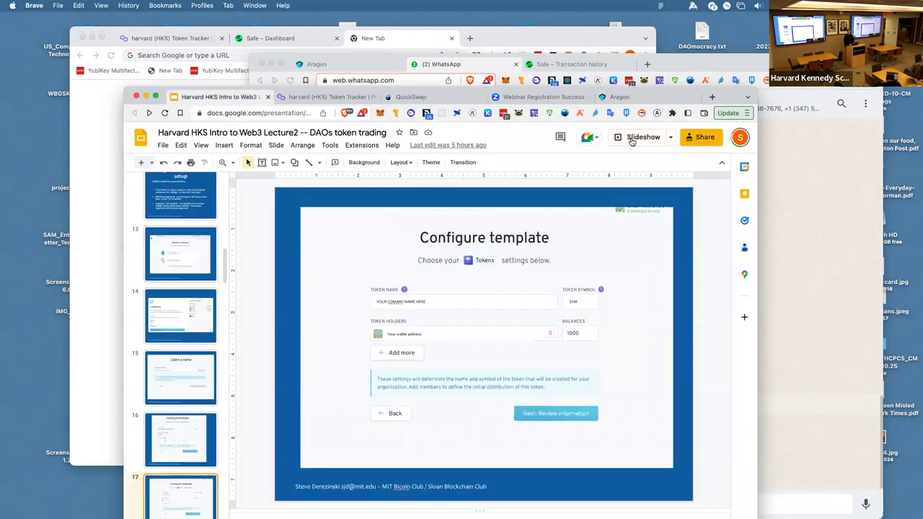
click(638, 137)
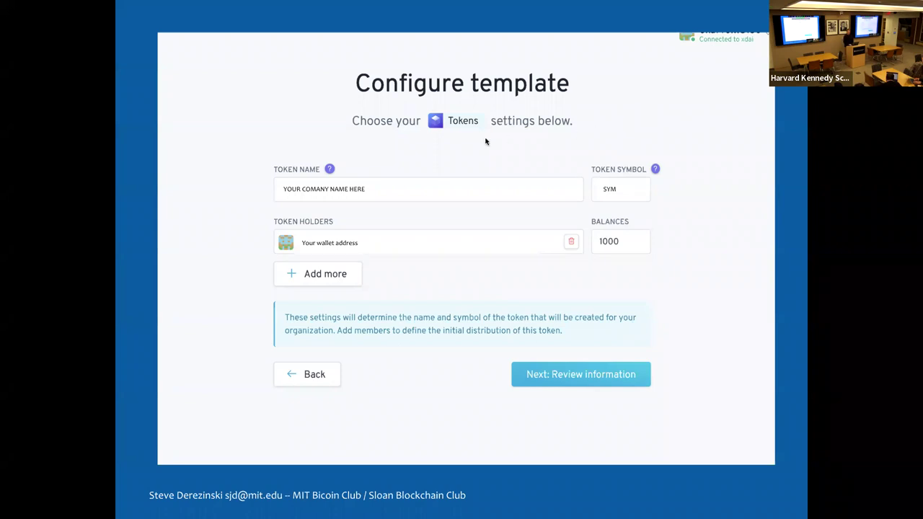
key(super+Tab)
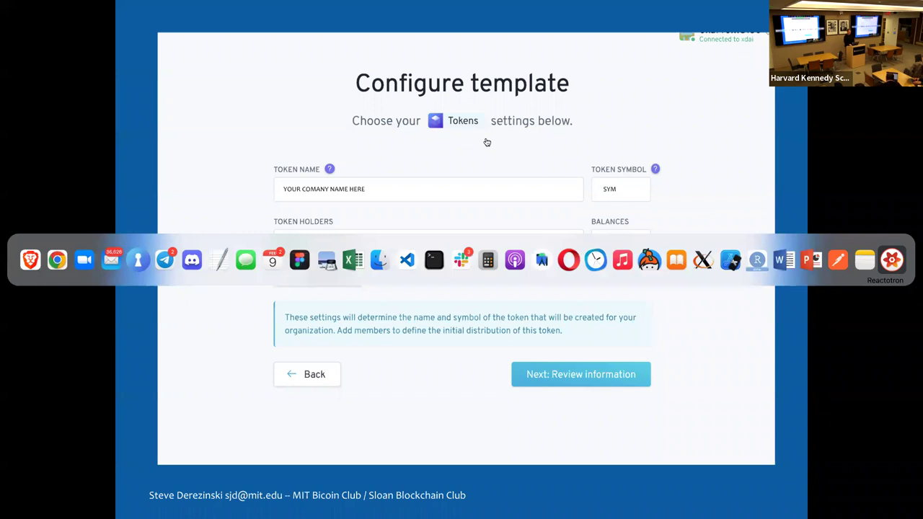
key(super+Tab)
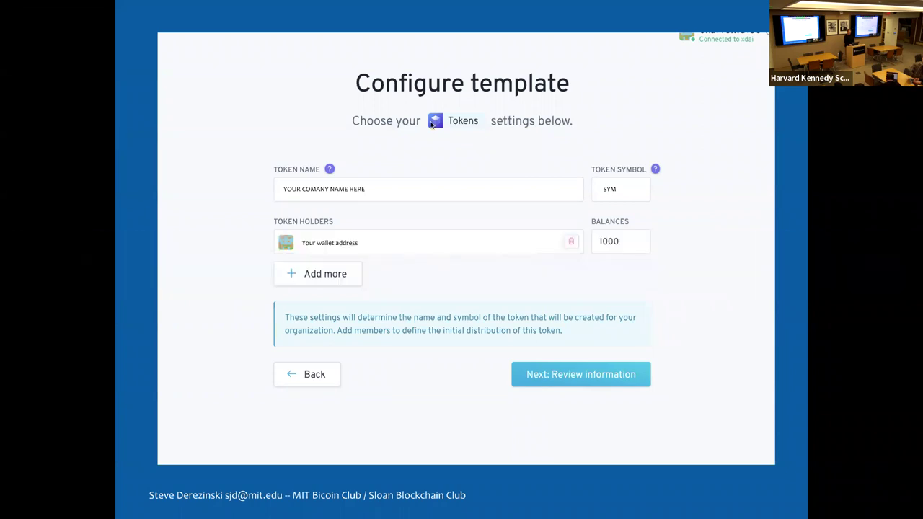
Exit full screen and bring the WhatsApp General chat window in front of the slides.
key(Escape)
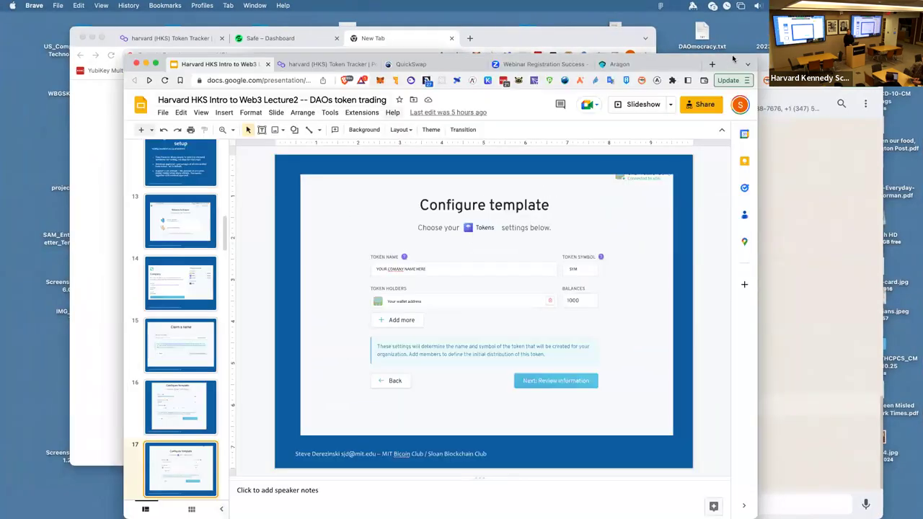
drag(733, 59, 717, 87)
click(762, 63)
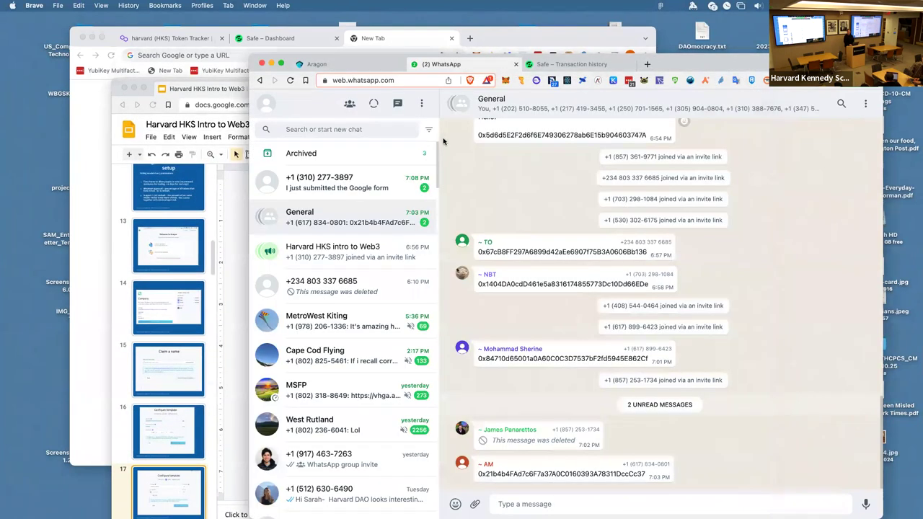
click(239, 193)
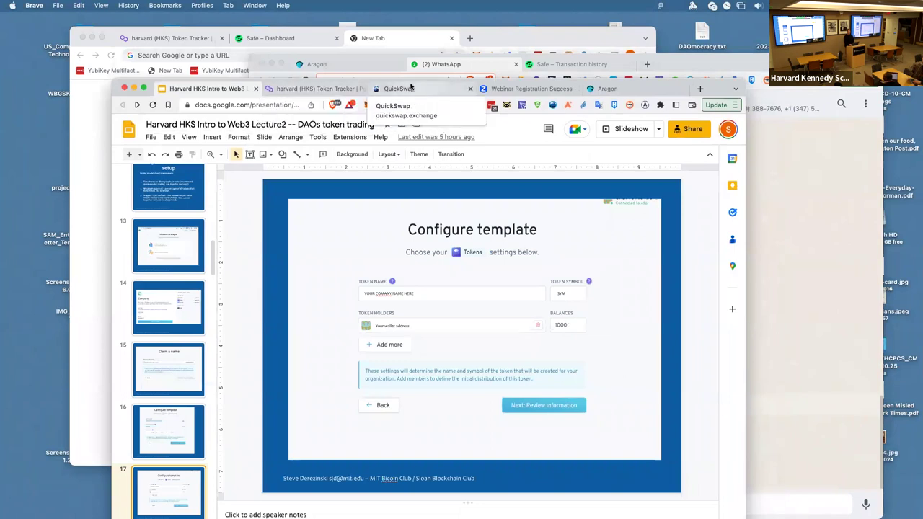
click(706, 61)
drag(707, 61, 706, 84)
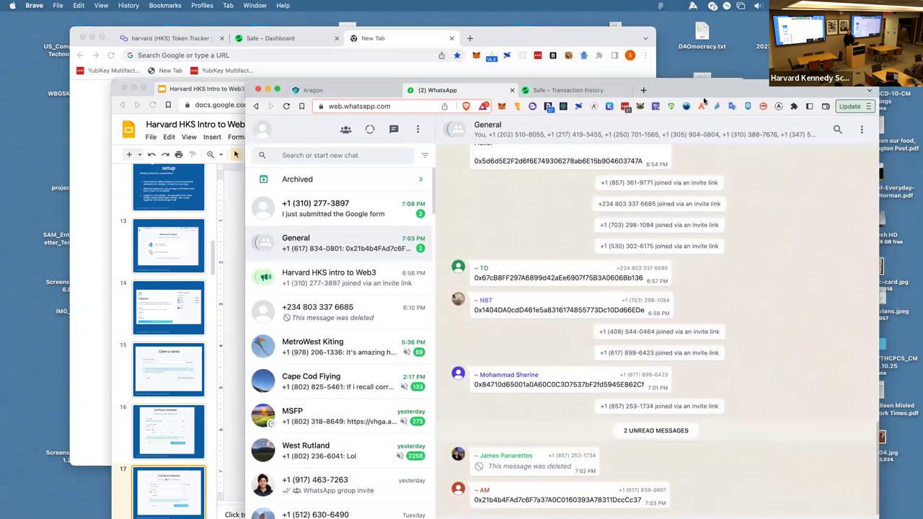
In the Aragon window, go back to the create page and reject the repeated MetaMask requests.
click(345, 88)
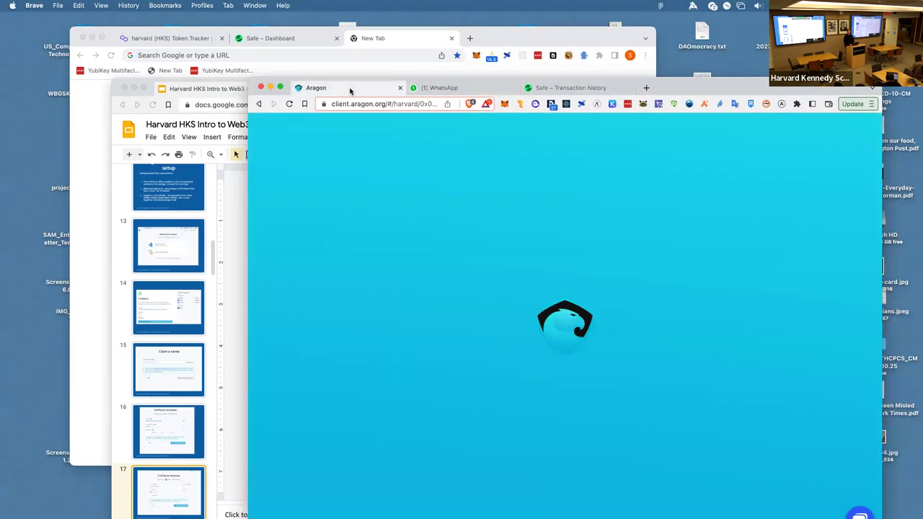
drag(670, 87, 602, 70)
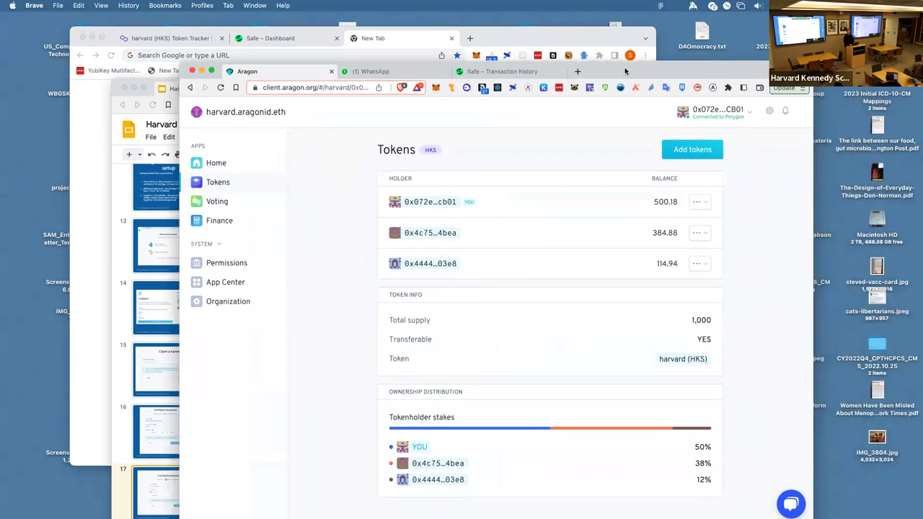
click(190, 88)
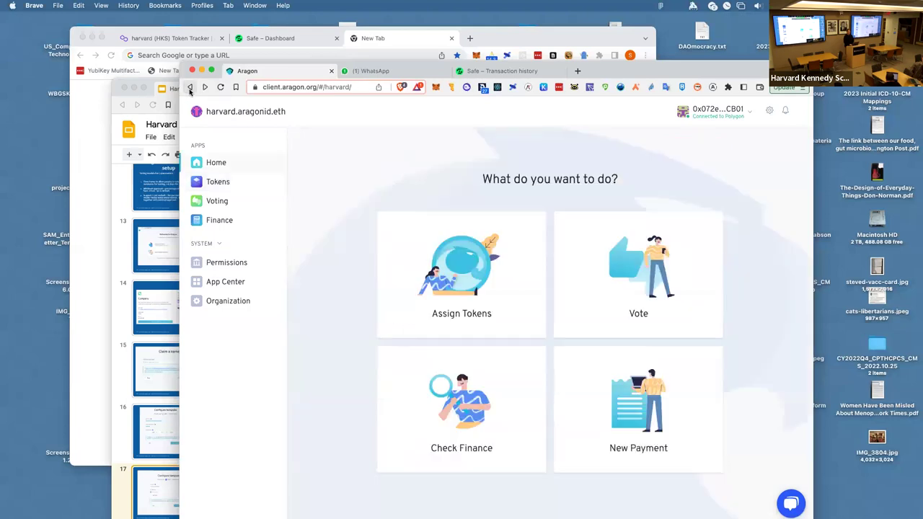
click(190, 88)
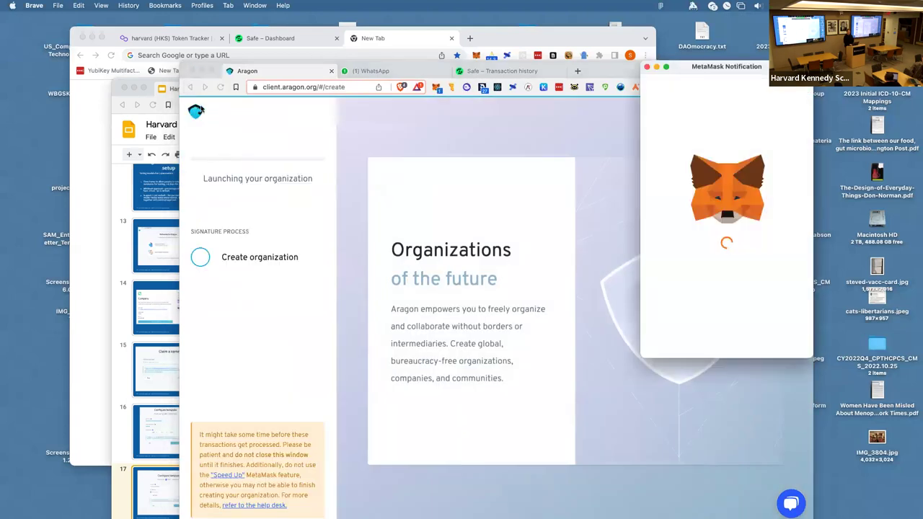
click(647, 66)
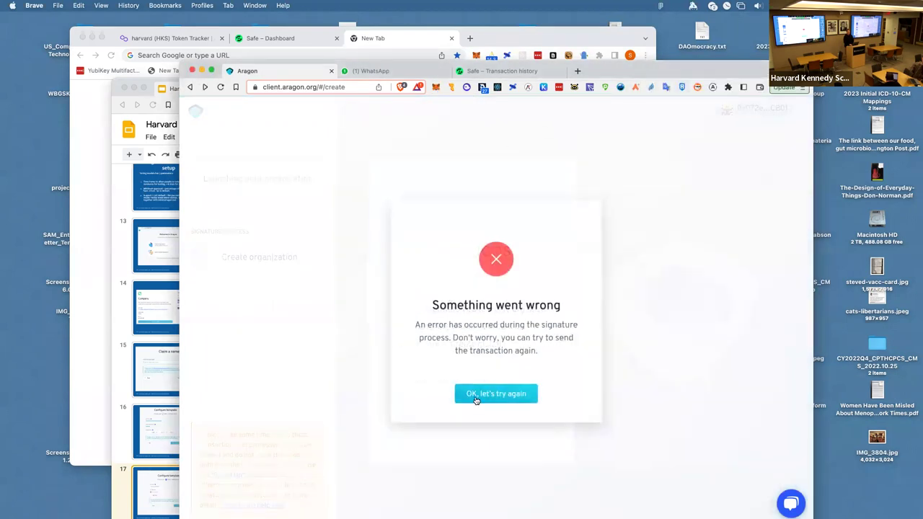
click(478, 397)
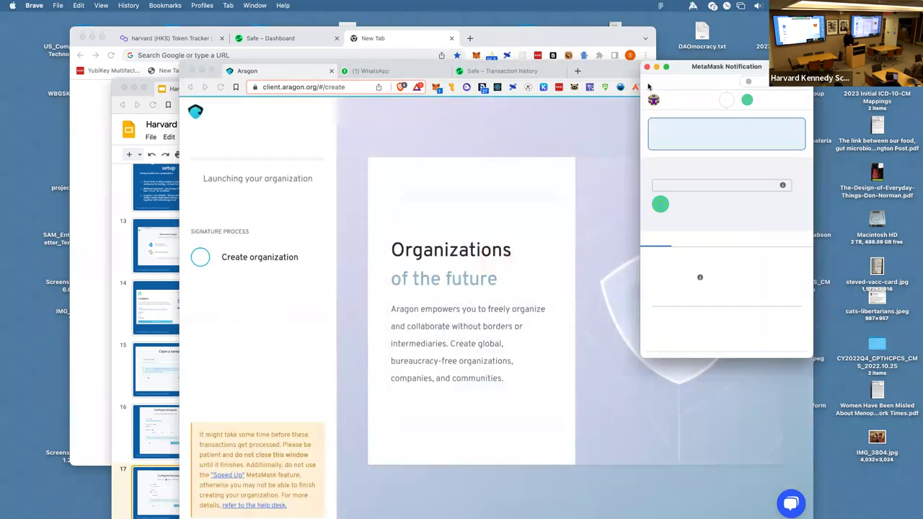
click(647, 67)
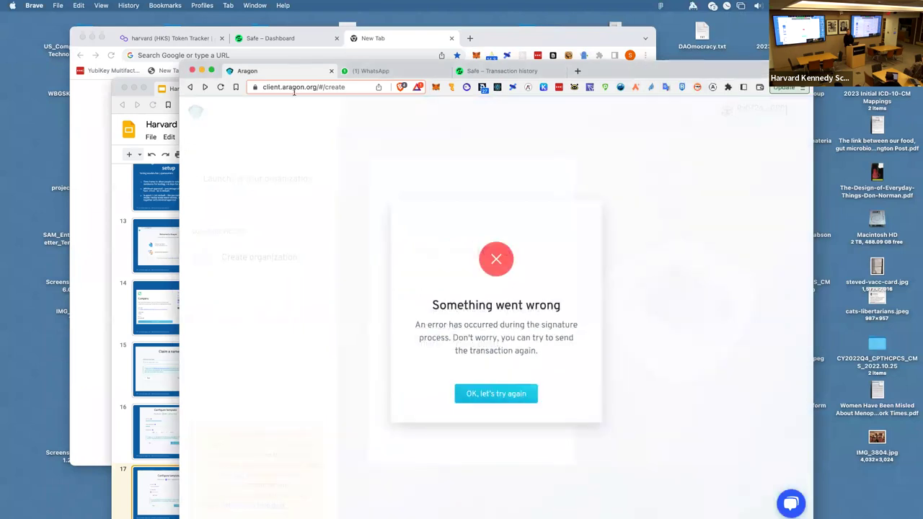
Load client.aragon.org/#/ to return to the Welcome to Aragon page.
click(320, 88)
click(358, 88)
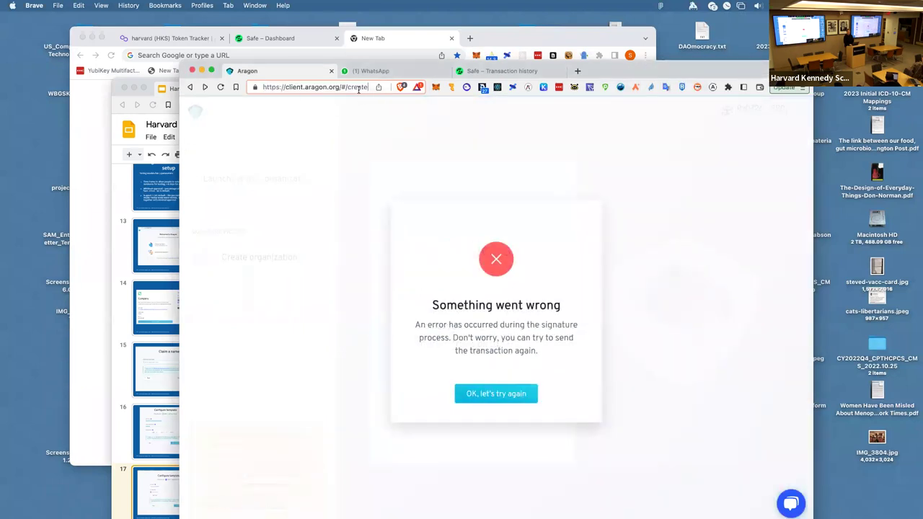
key(BackSpace)
key(BackSpace)
key(BackSpace)
key(BackSpace)
key(BackSpace)
key(BackSpace)
key(BackSpace)
key(BackSpace)
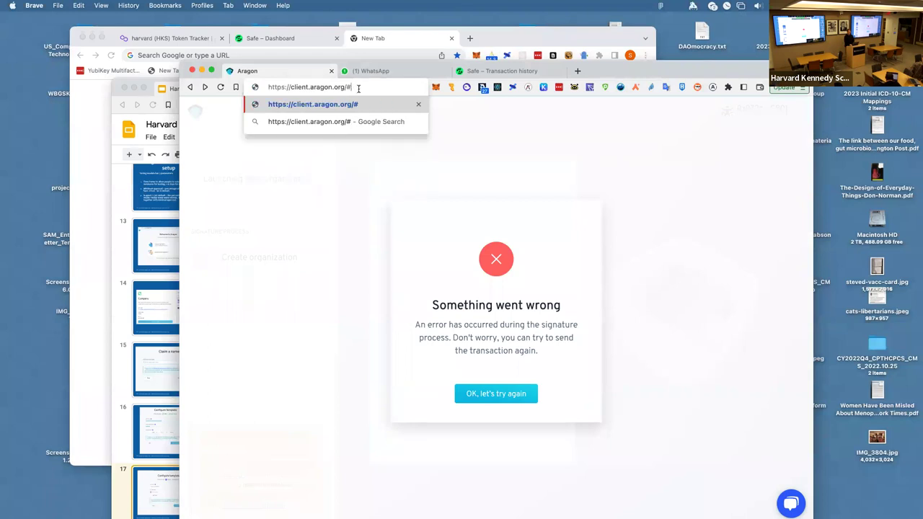
key(Return)
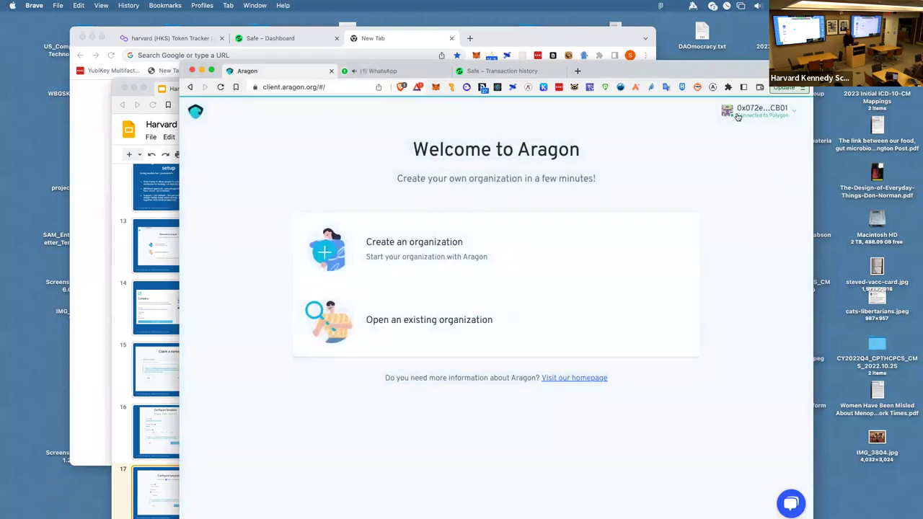
click(737, 116)
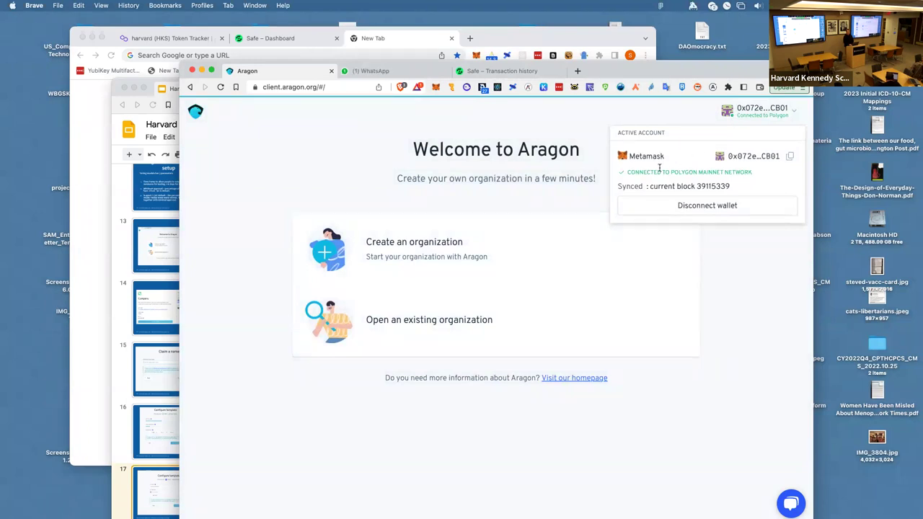
click(435, 87)
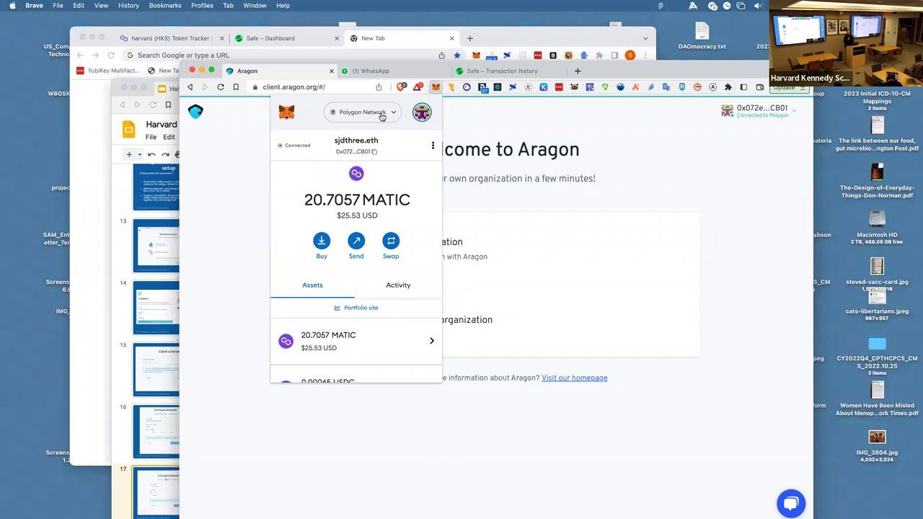
click(638, 138)
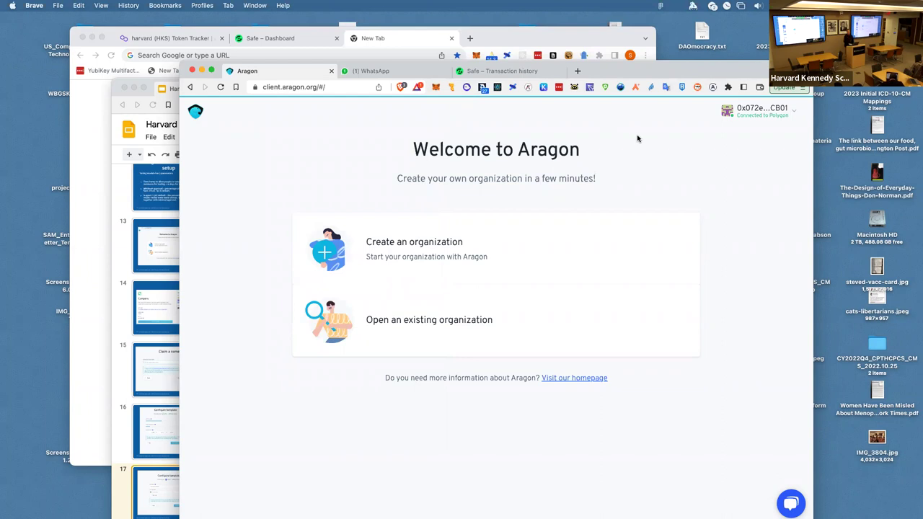
click(773, 108)
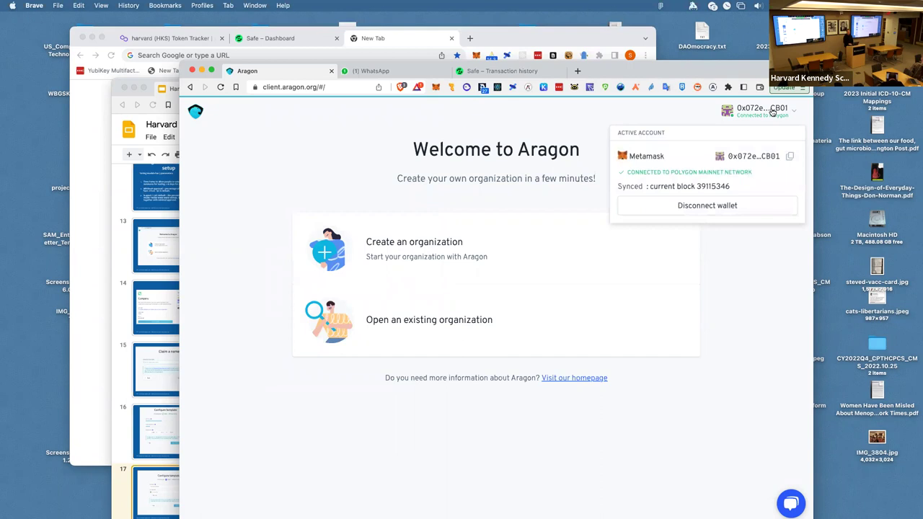
click(668, 117)
Open the existing organization 'harvard' and view its Tokens page with the three HKS holders.
click(401, 329)
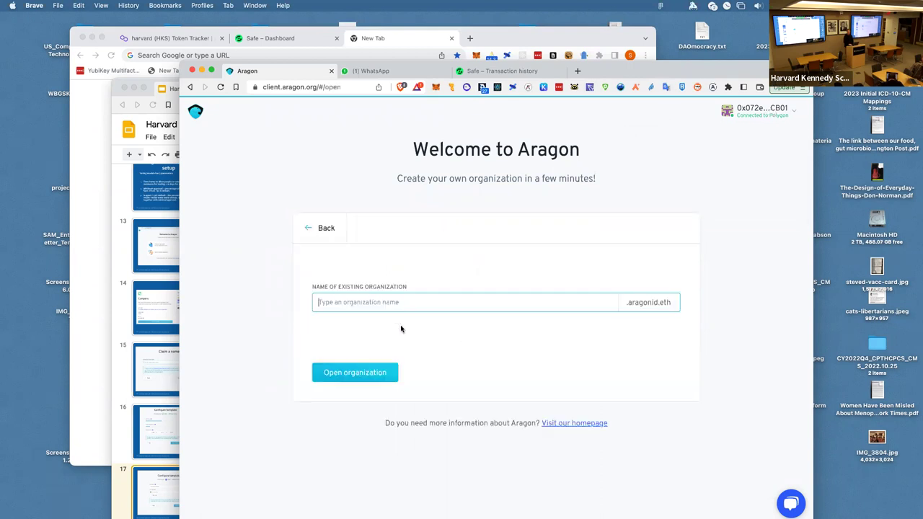
text(harvard)
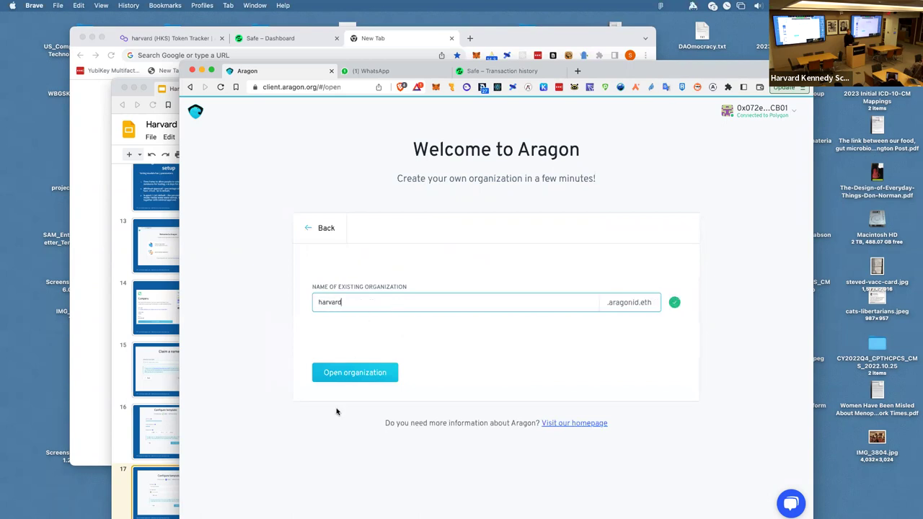
click(364, 372)
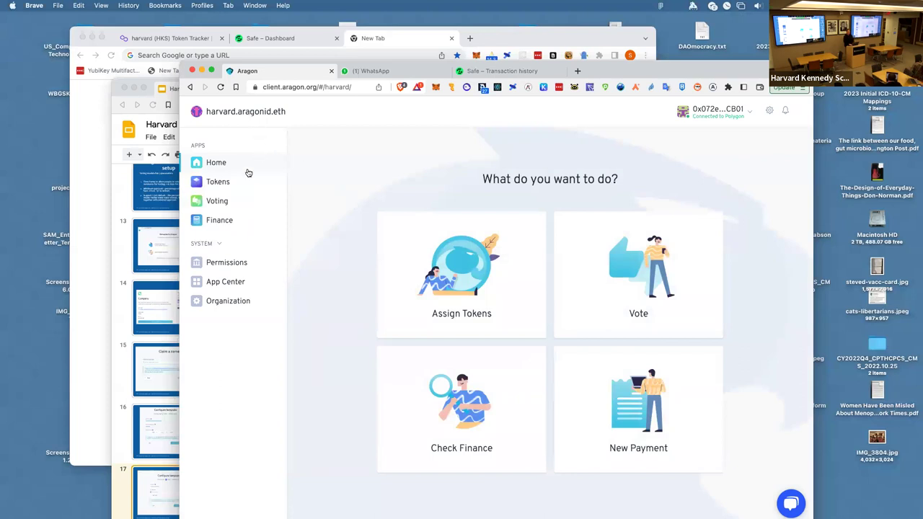
click(219, 182)
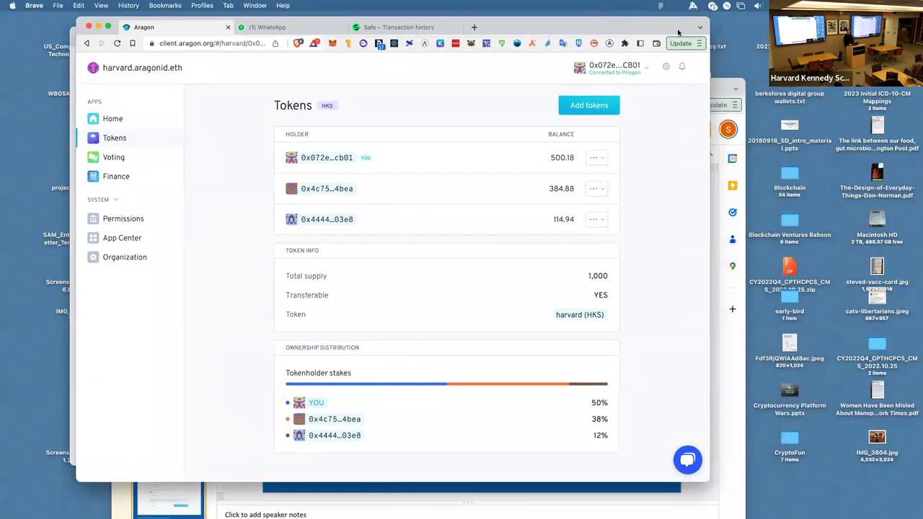
drag(676, 32, 709, 65)
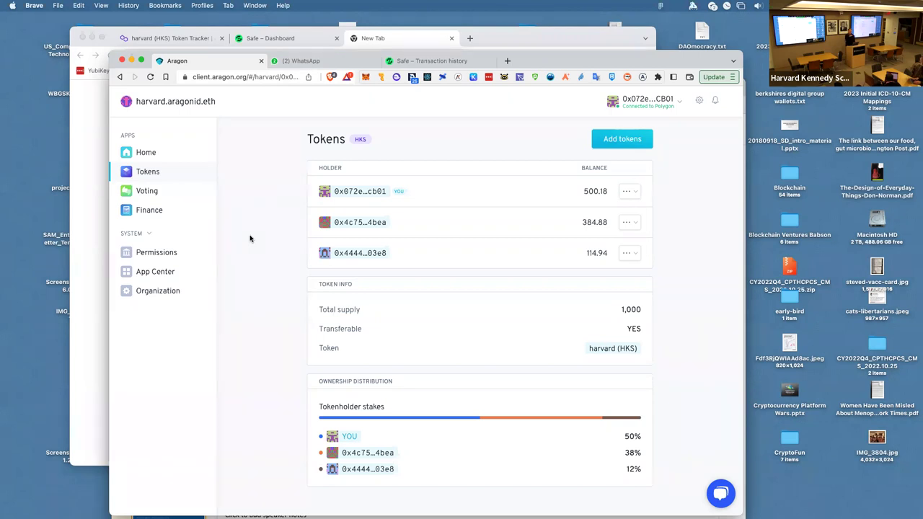
click(150, 77)
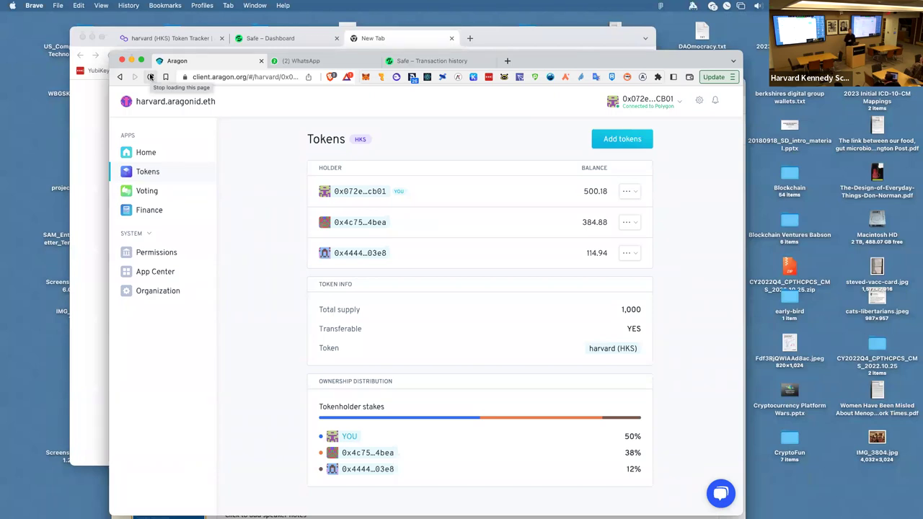
click(151, 77)
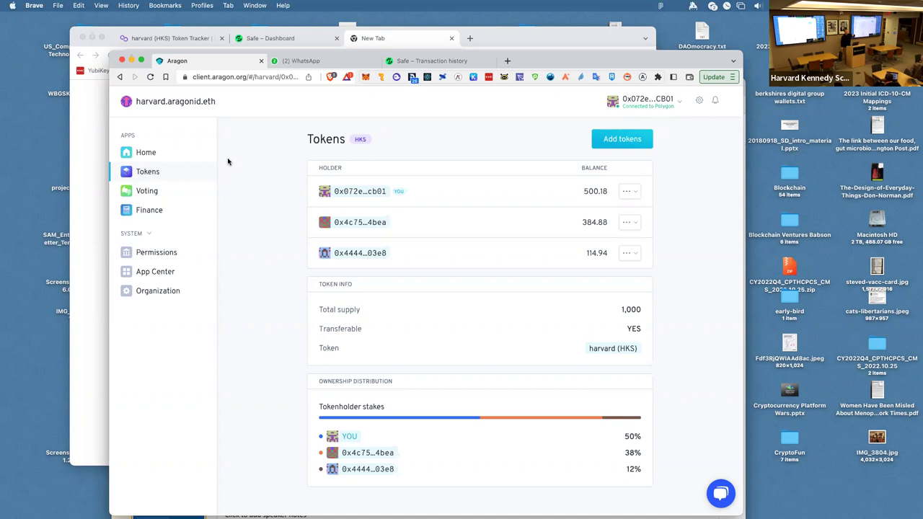
click(366, 76)
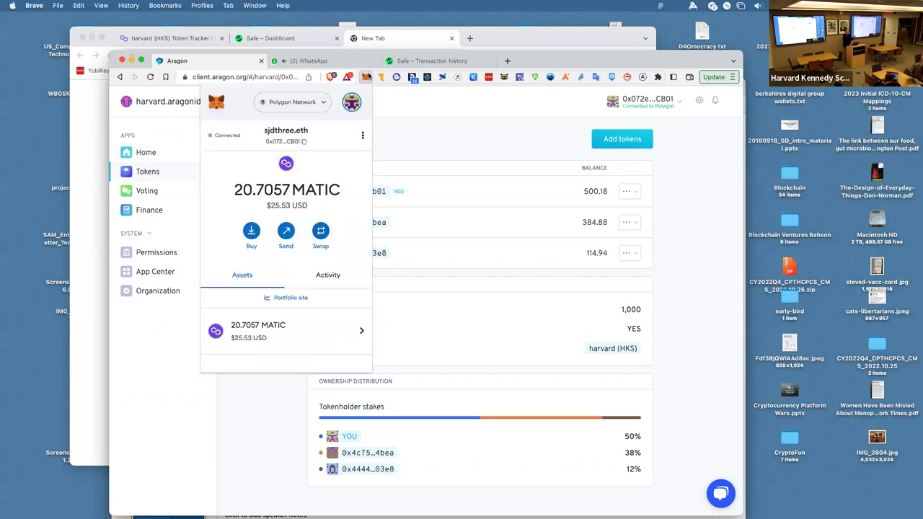
click(366, 77)
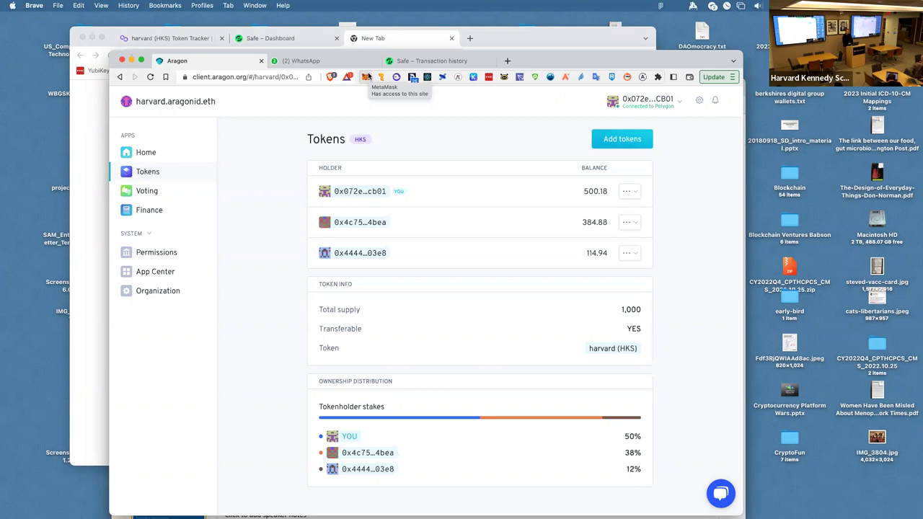
click(415, 40)
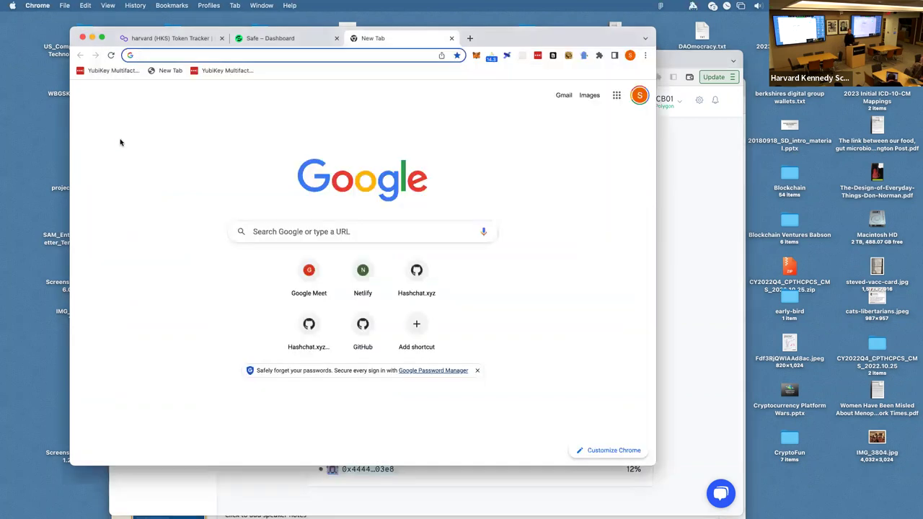
key(super+Tab)
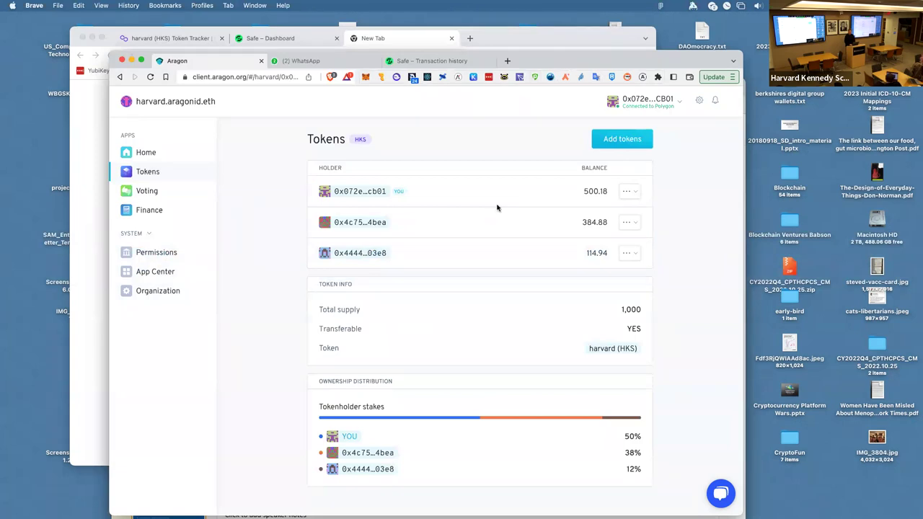
key(super+Tab)
key(super+shift+Tab)
Bring the lecture slides window forward from the Window menu and start the slideshow on slide 17.
click(257, 6)
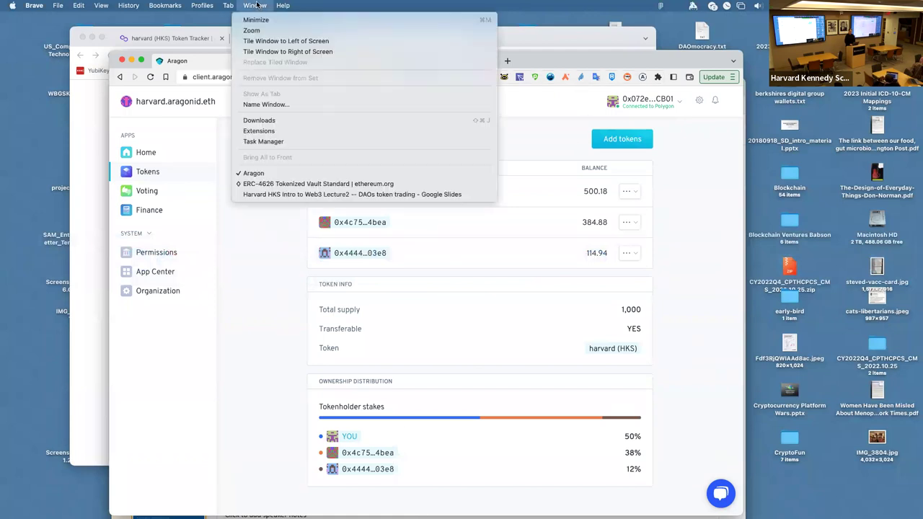
click(280, 194)
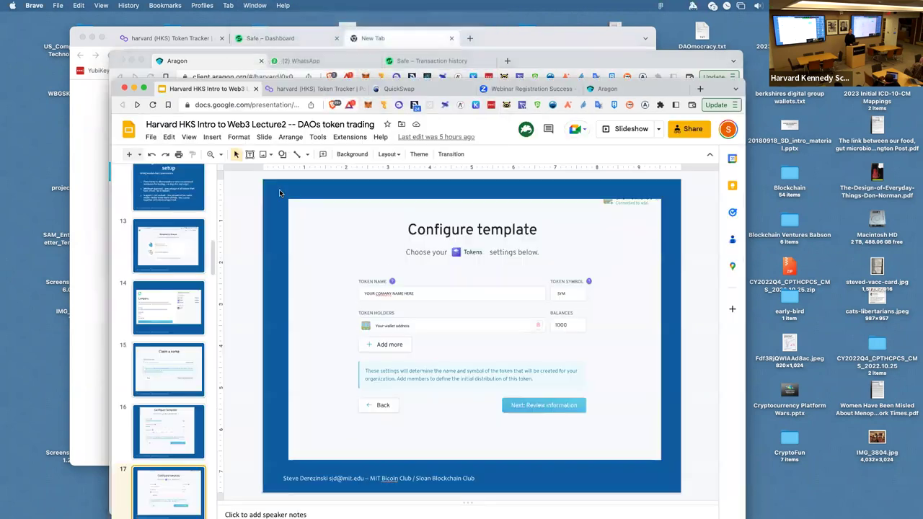
click(621, 130)
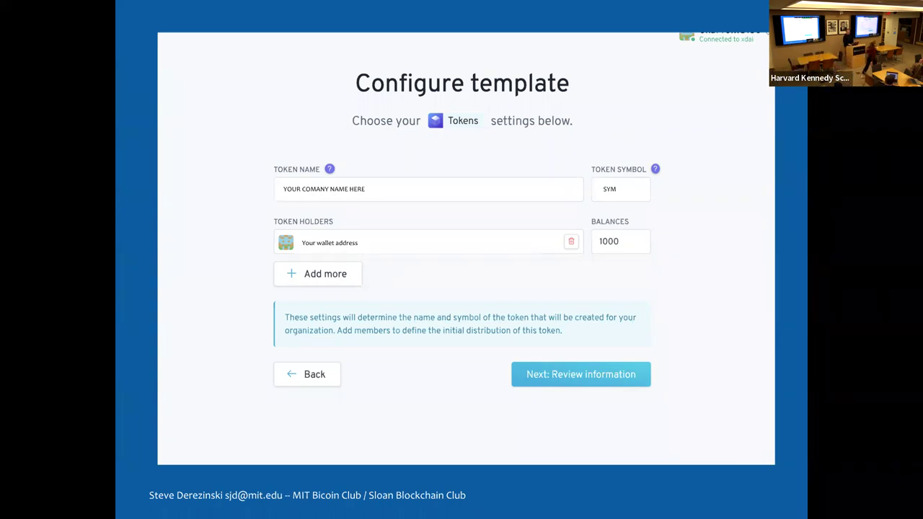
Advance through Review information and transaction confirmation to the harvard Tokens slide, then exit to the editor.
click(622, 131)
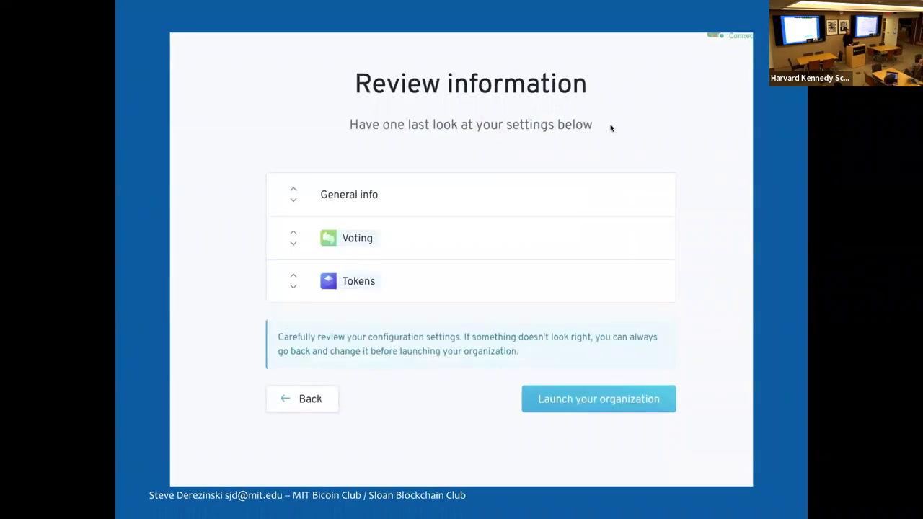
click(610, 128)
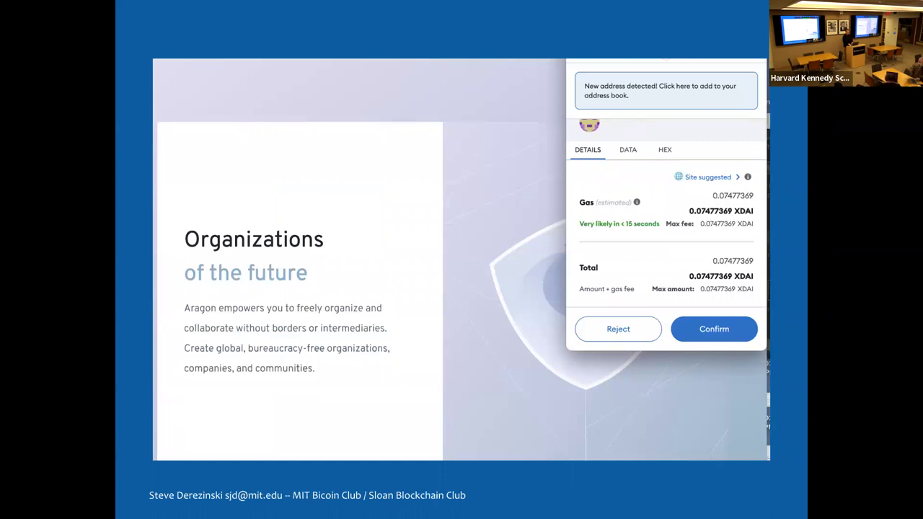
key(Right)
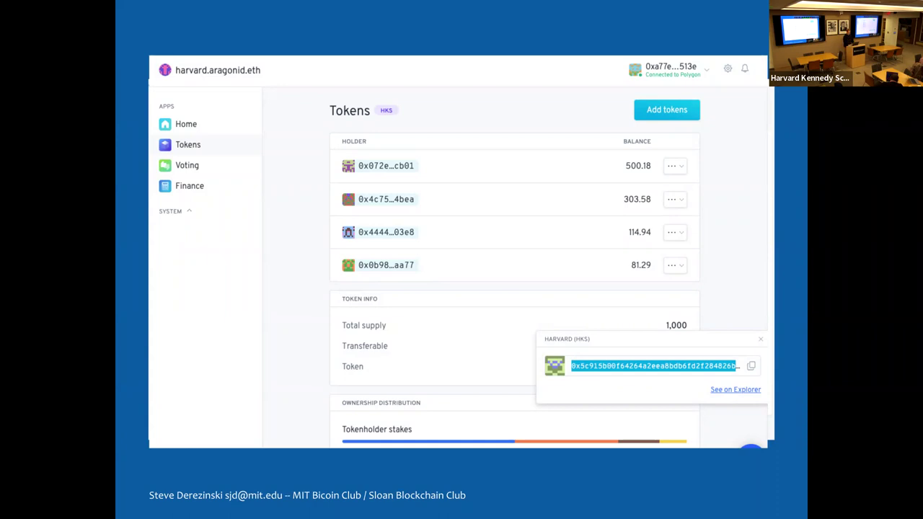
key(Escape)
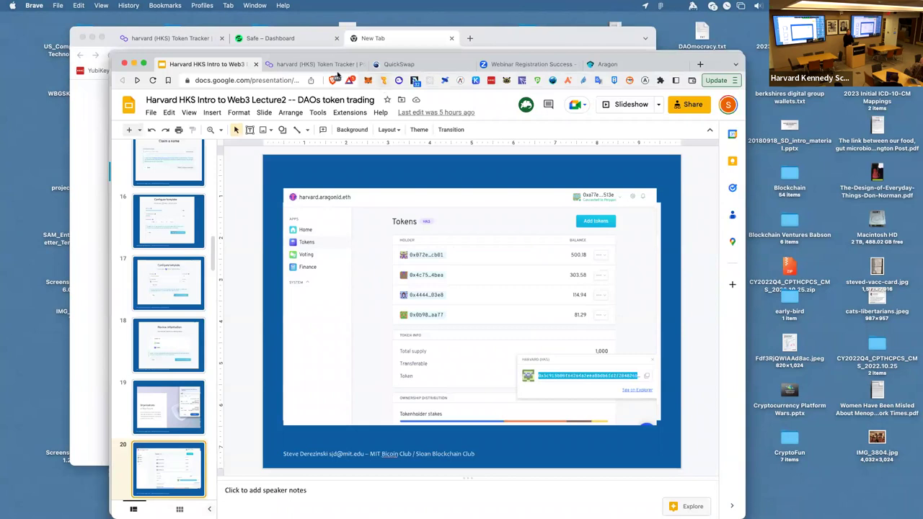
Open the harvard (HKS) token tracker and scroll through its six transfers, starting with the 1,000-token mint.
click(334, 65)
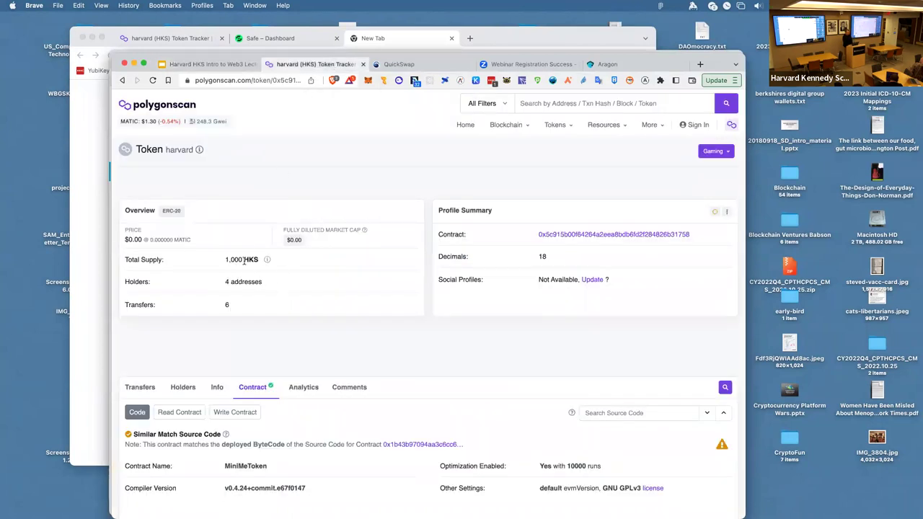
mouse_move(271, 262)
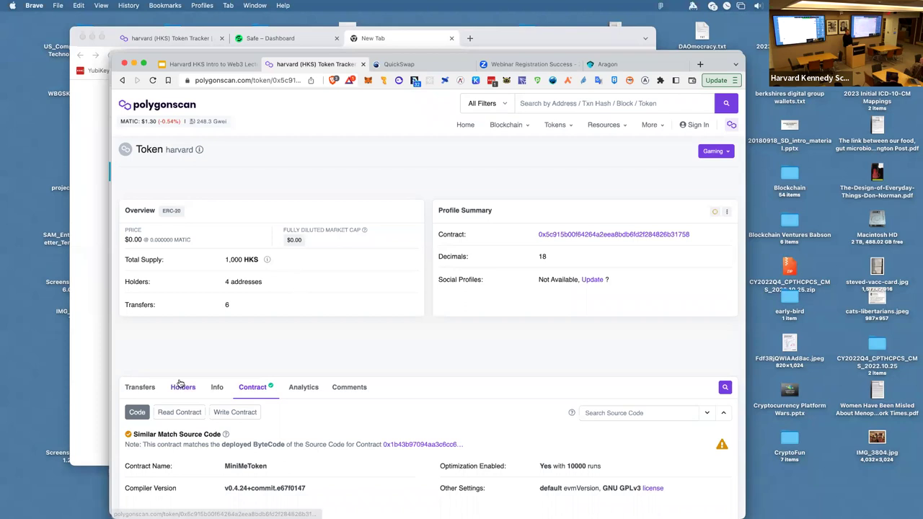
click(142, 388)
scroll(173, 366, down, 5)
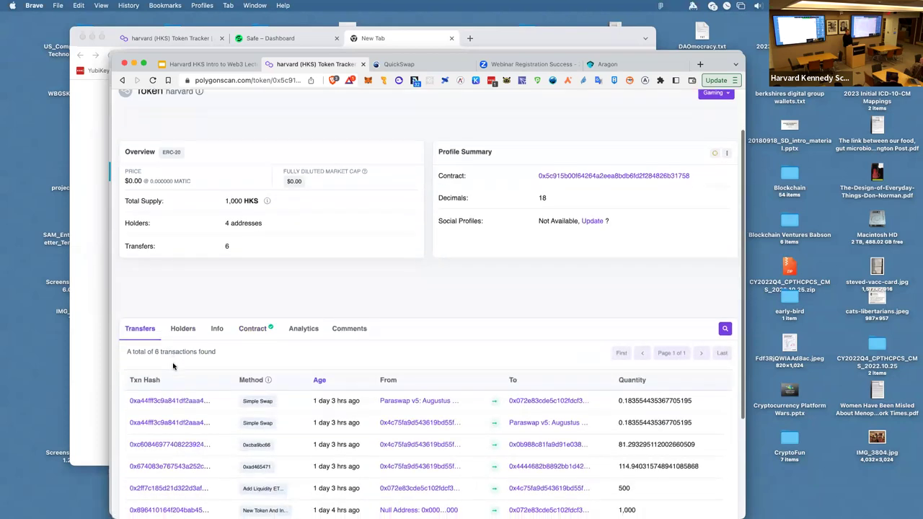
scroll(173, 366, down, 1)
mouse_move(328, 368)
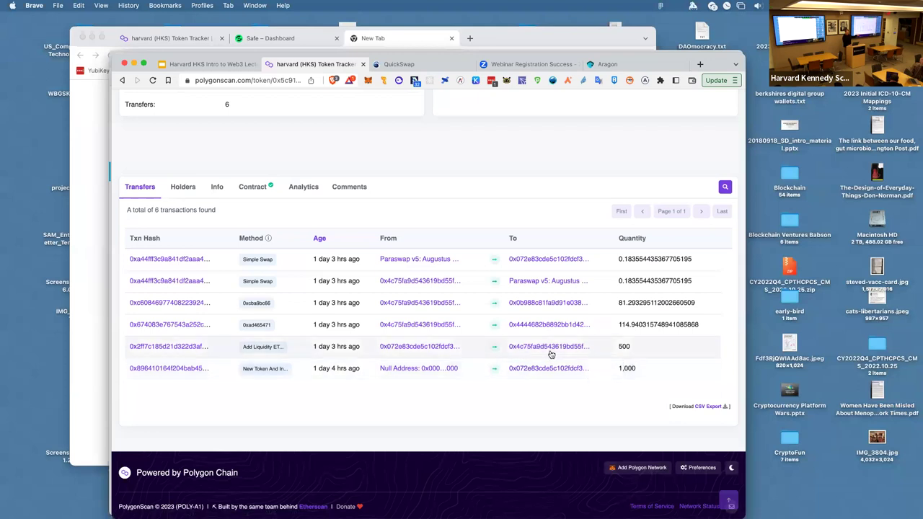
scroll(512, 353, up, 3)
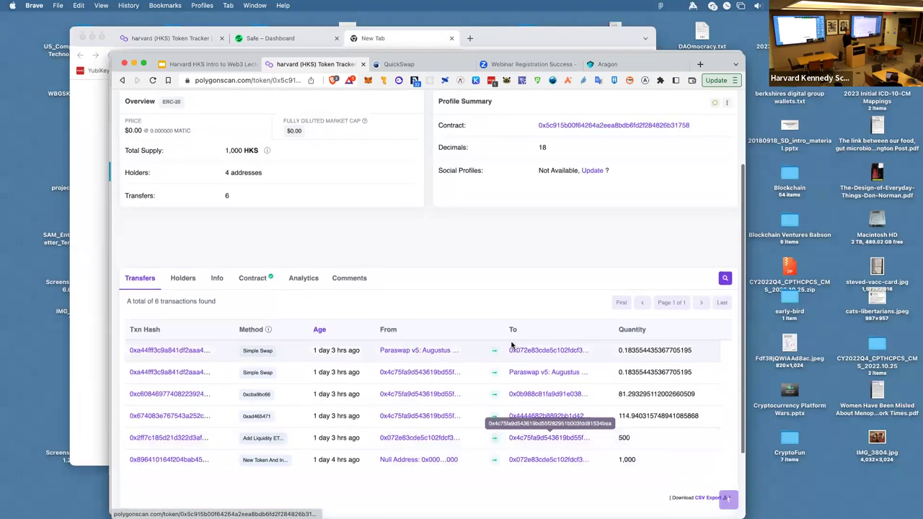
scroll(513, 344, up, 3)
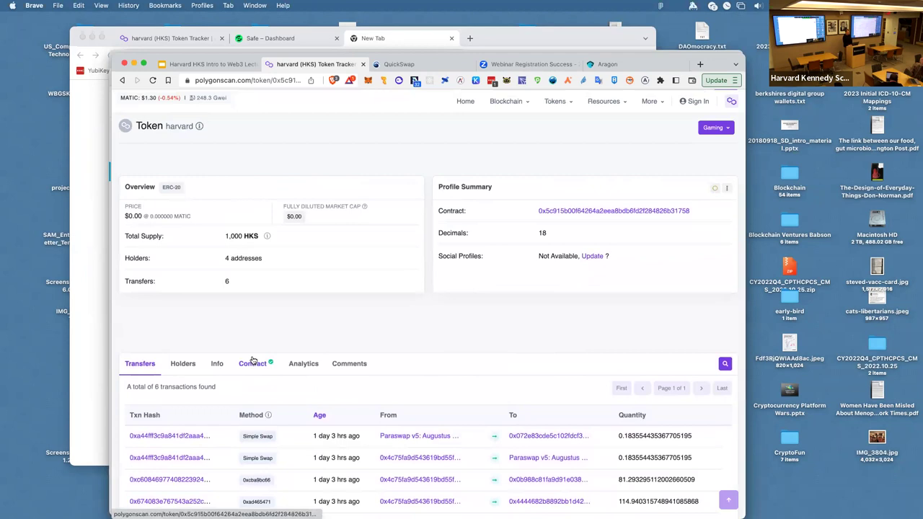
scroll(300, 323, down, 5)
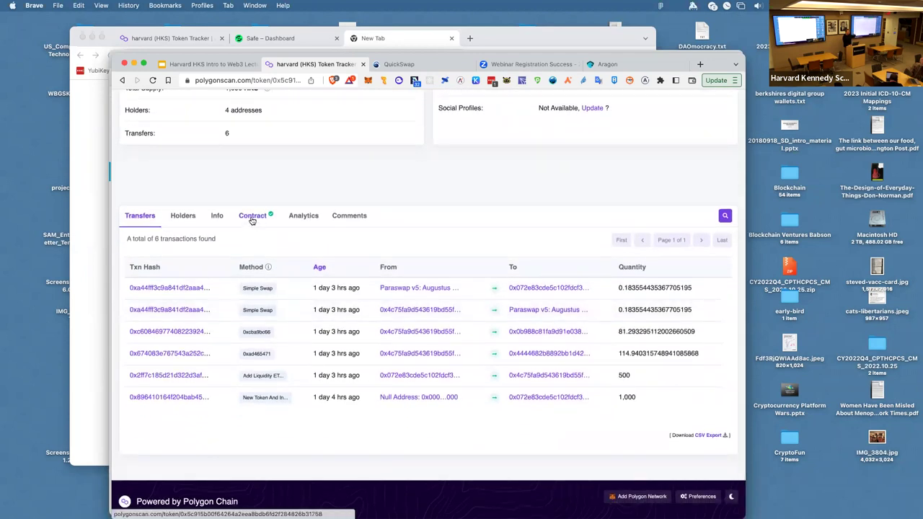
Display the HKS token's MiniMeToken contract source (compiler v0.4.24) and scroll through the code.
click(252, 217)
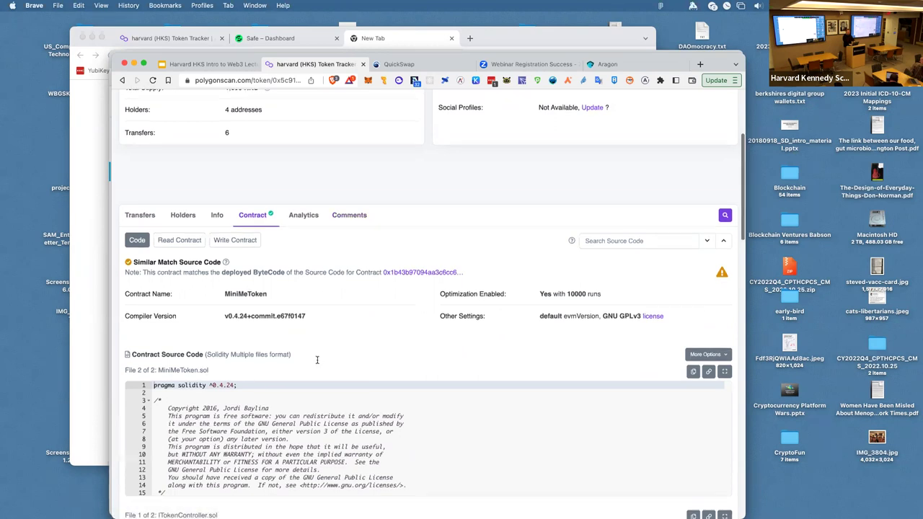
scroll(152, 439, down, 3)
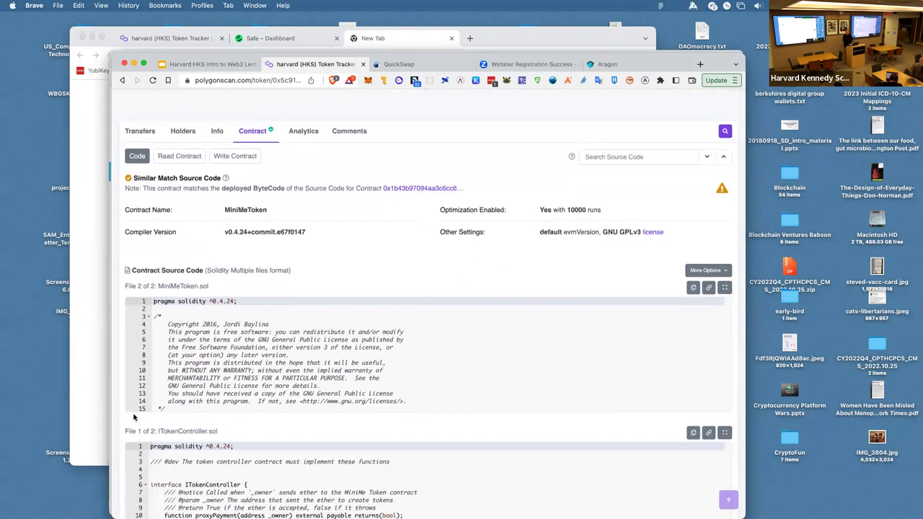
scroll(133, 416, down, 5)
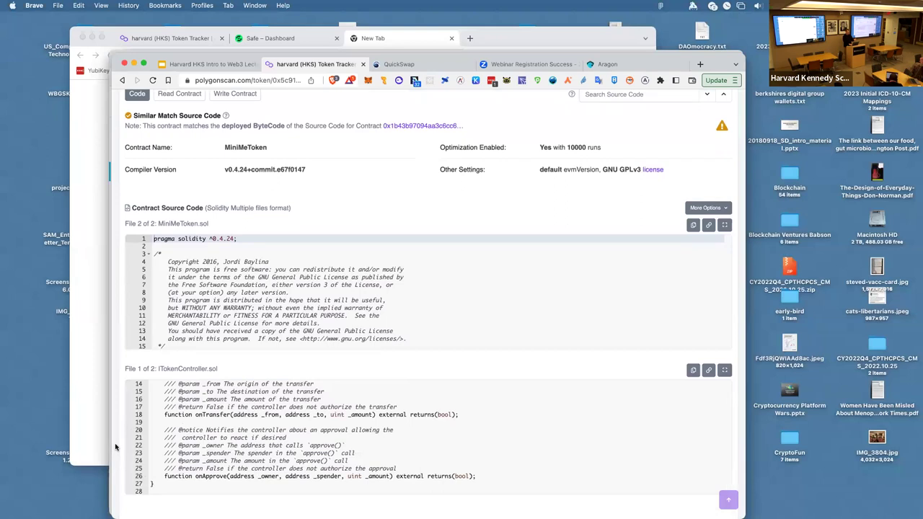
scroll(116, 447, down, 5)
scroll(116, 447, up, 8)
scroll(115, 446, up, 3)
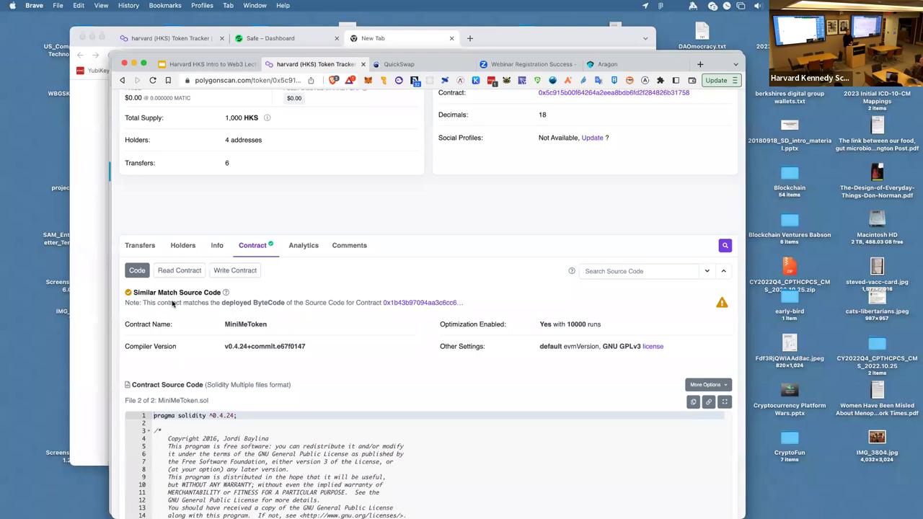
Switch back and forth between the contract's Read Contract and Write Contract function lists.
click(177, 271)
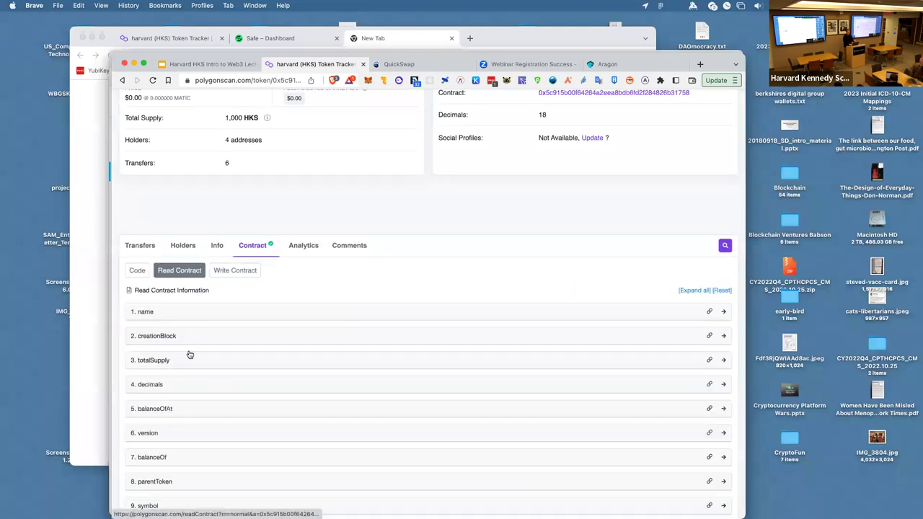
click(233, 300)
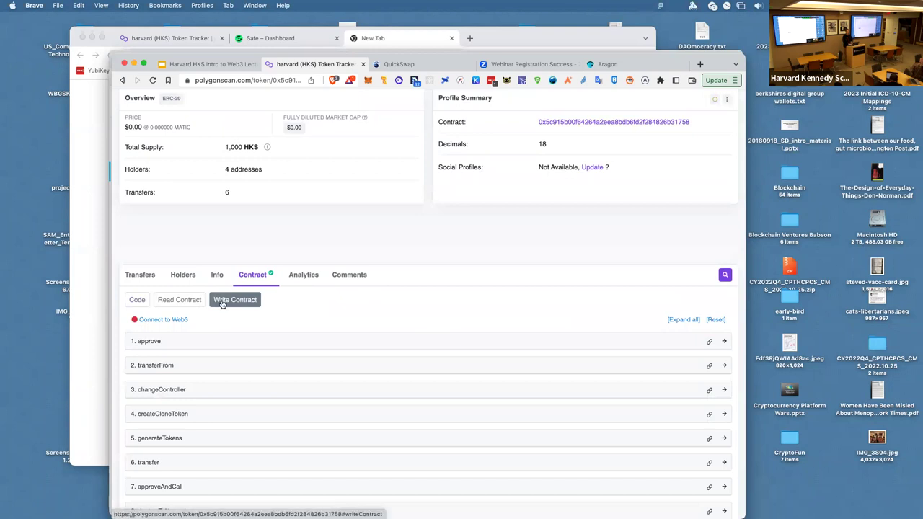
click(183, 301)
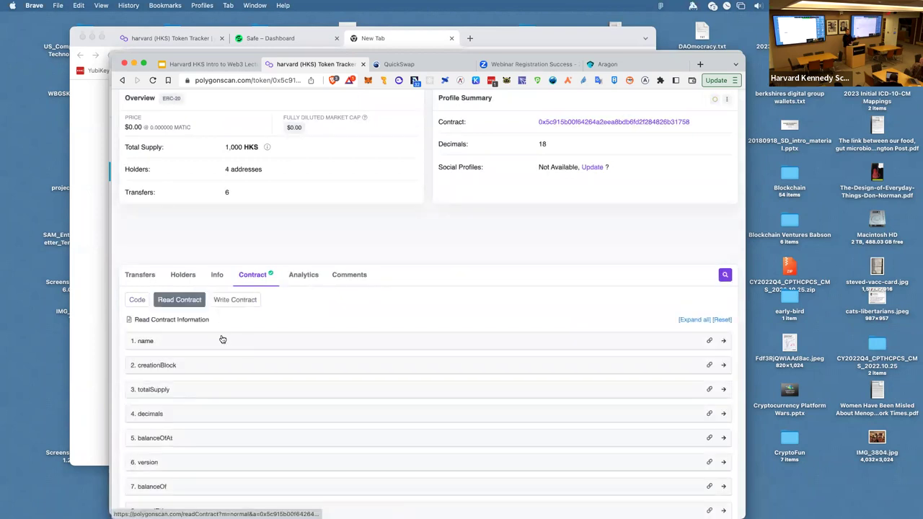
click(224, 302)
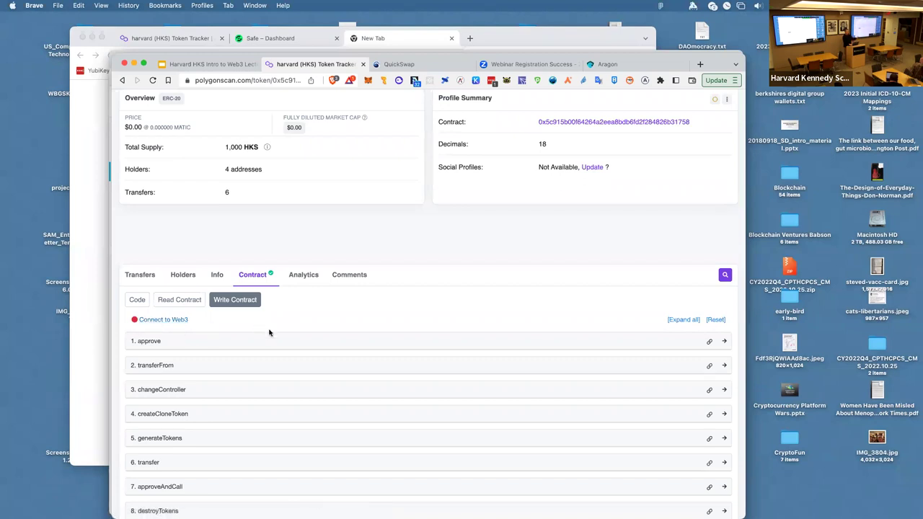
scroll(268, 332, up, 3)
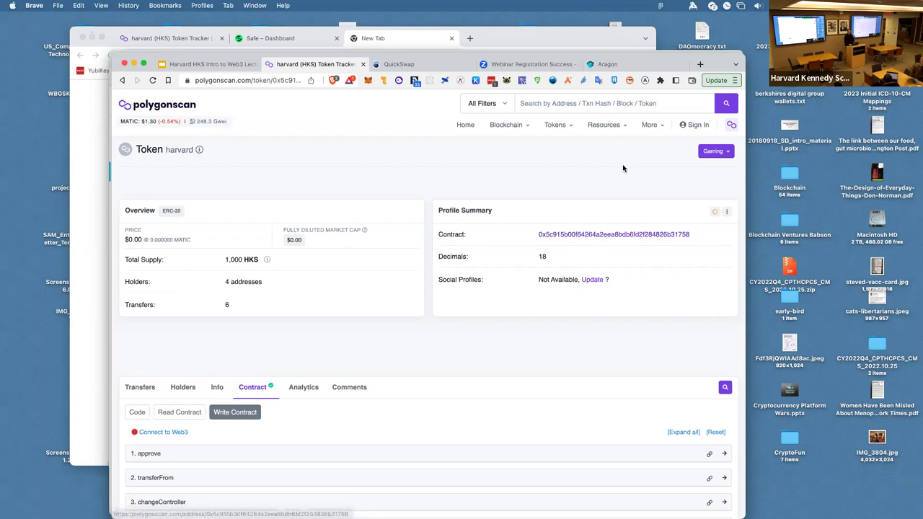
Open PolygonScan's ERC-20 Tokens By MarketCap tracker, then return to the Google Slides deck.
mouse_move(554, 128)
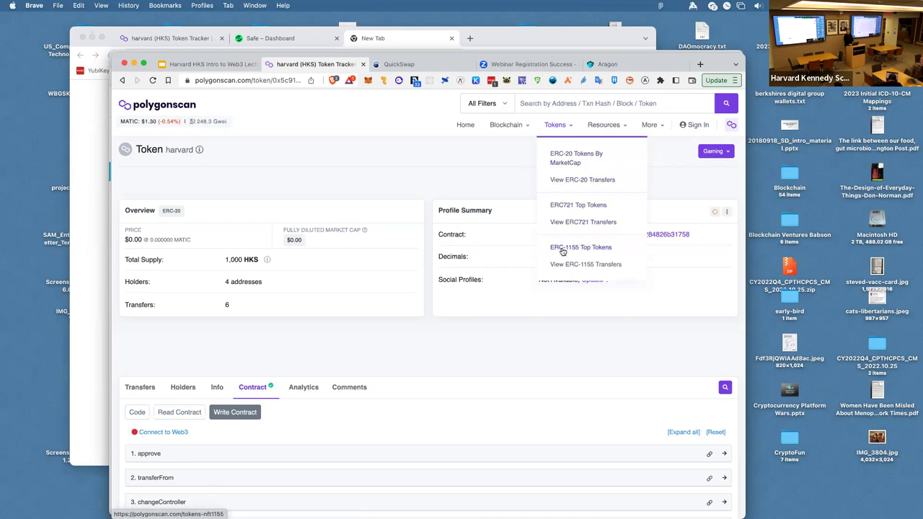
click(567, 158)
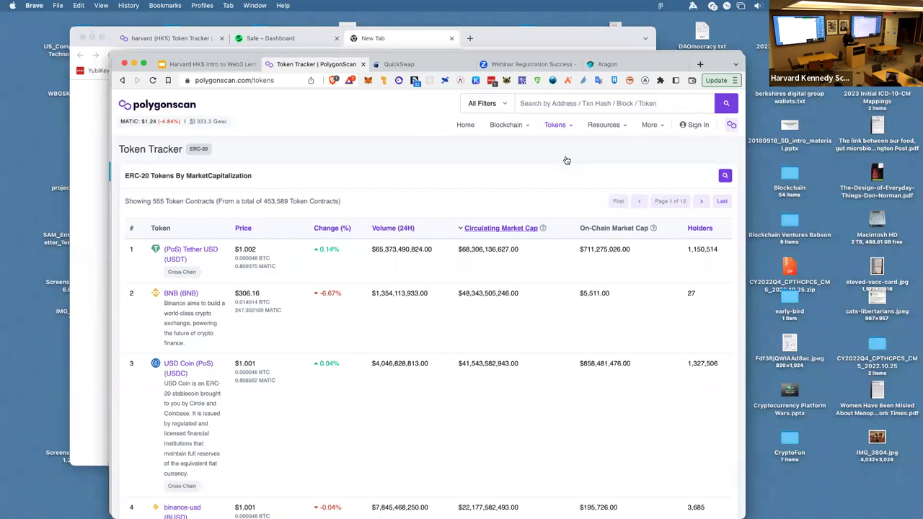
click(212, 66)
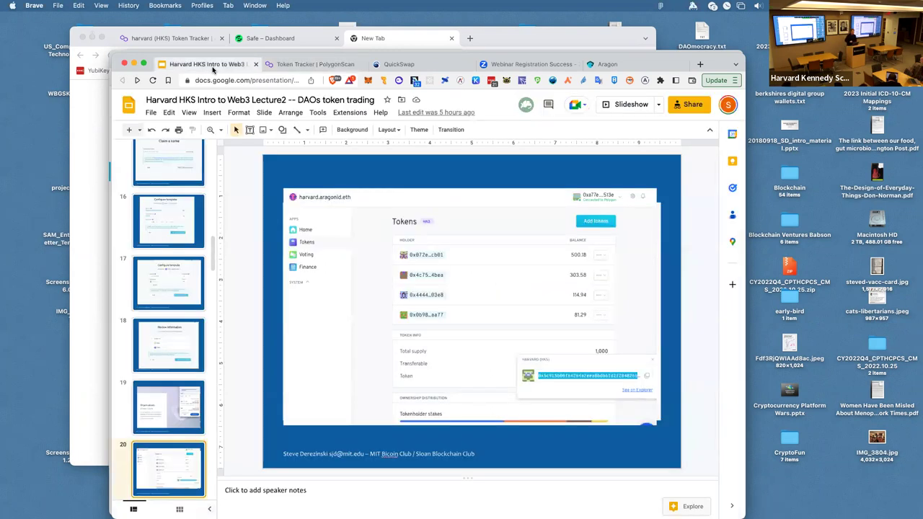
scroll(147, 346, down, 2)
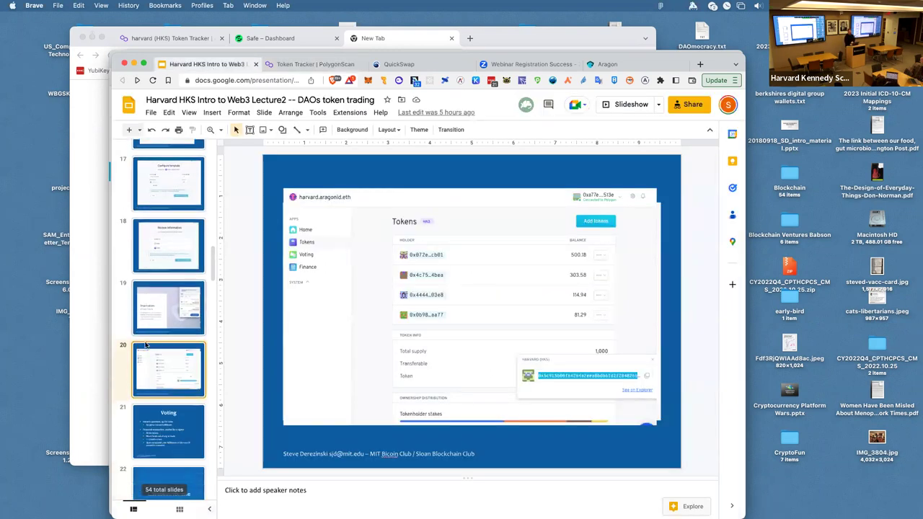
scroll(146, 345, down, 1)
click(166, 389)
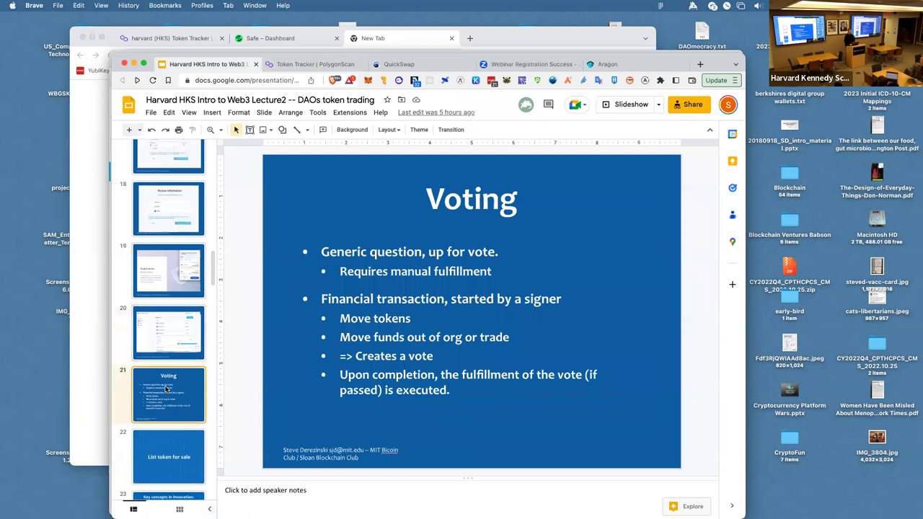
click(161, 338)
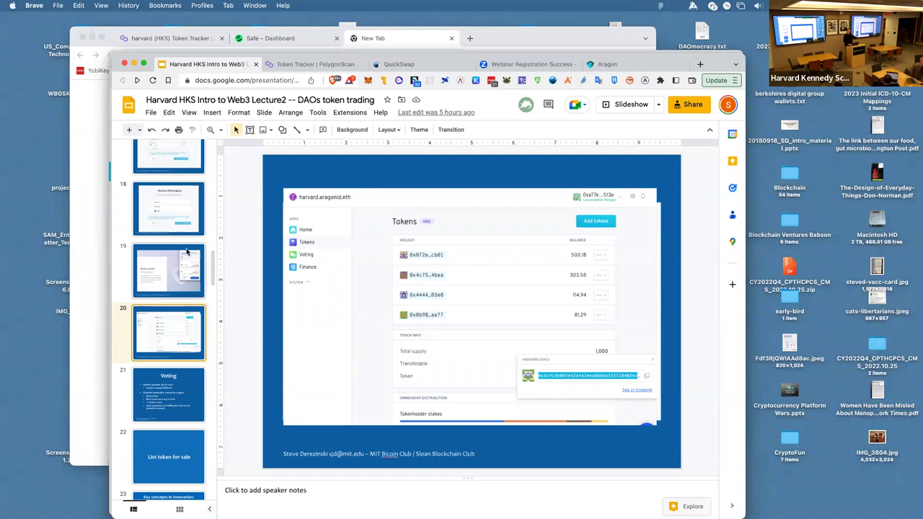
Open the USD Coin (PoS) token page from PolygonScan's token tracker list.
click(316, 65)
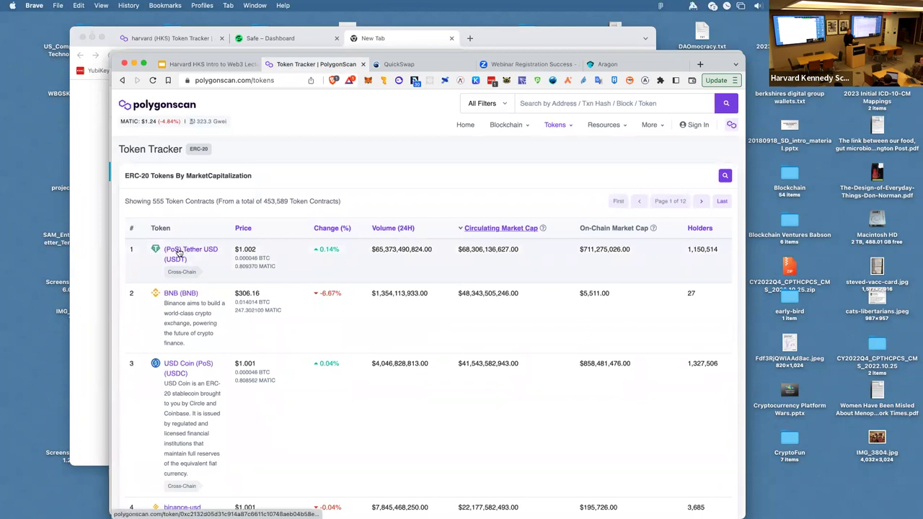
scroll(176, 303, down, 1)
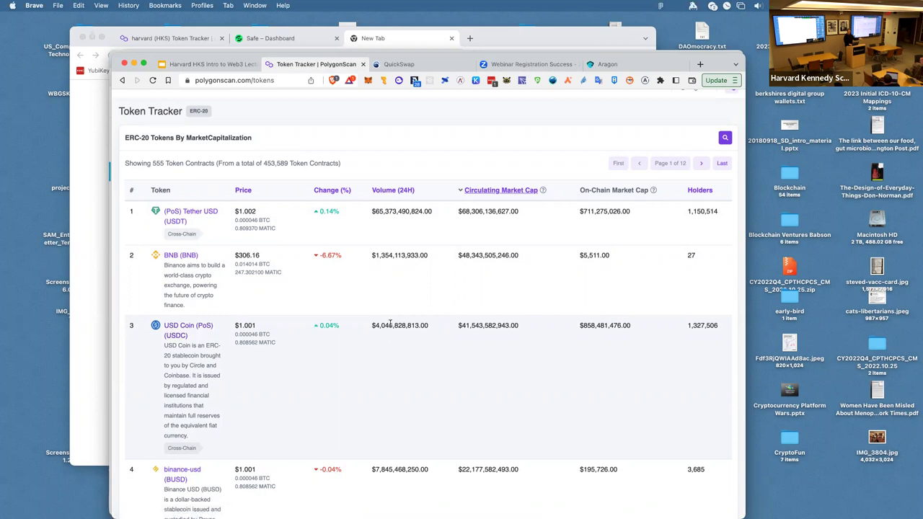
click(176, 328)
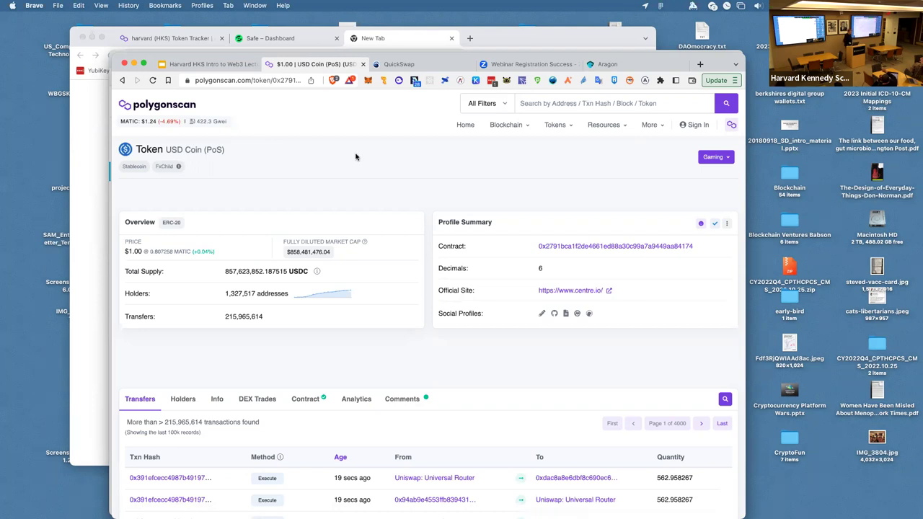
scroll(356, 156, down, 5)
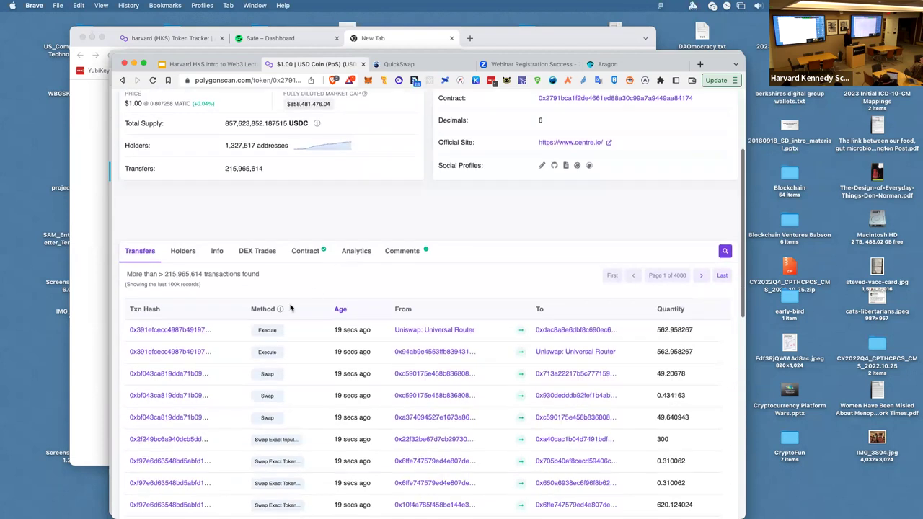
scroll(213, 351, down, 2)
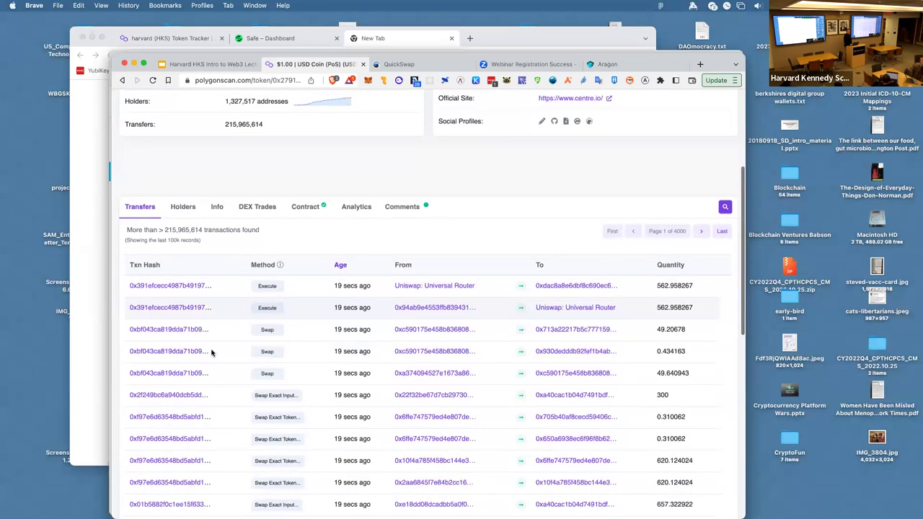
click(305, 207)
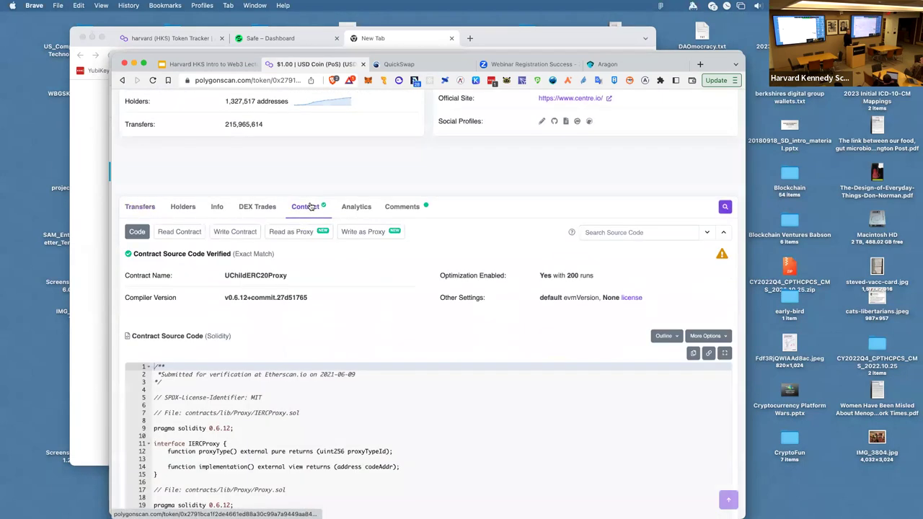
scroll(332, 178, down, 2)
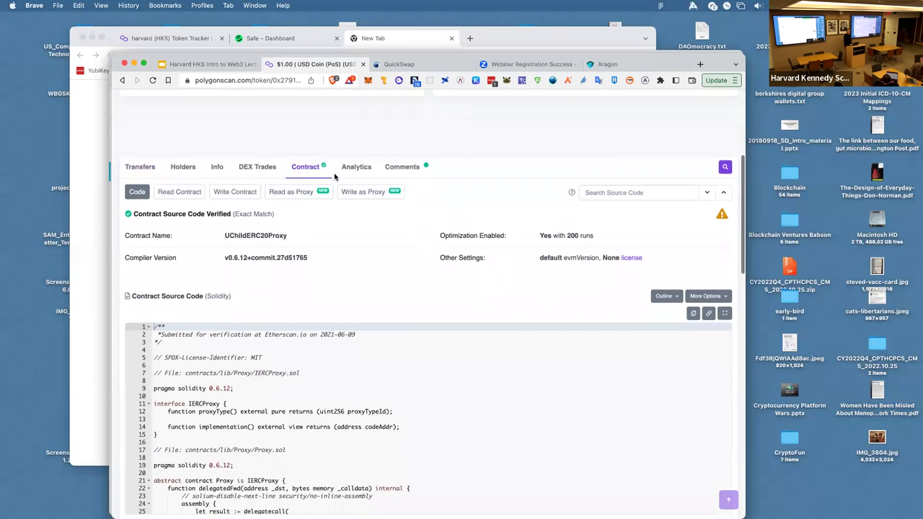
scroll(334, 177, up, 10)
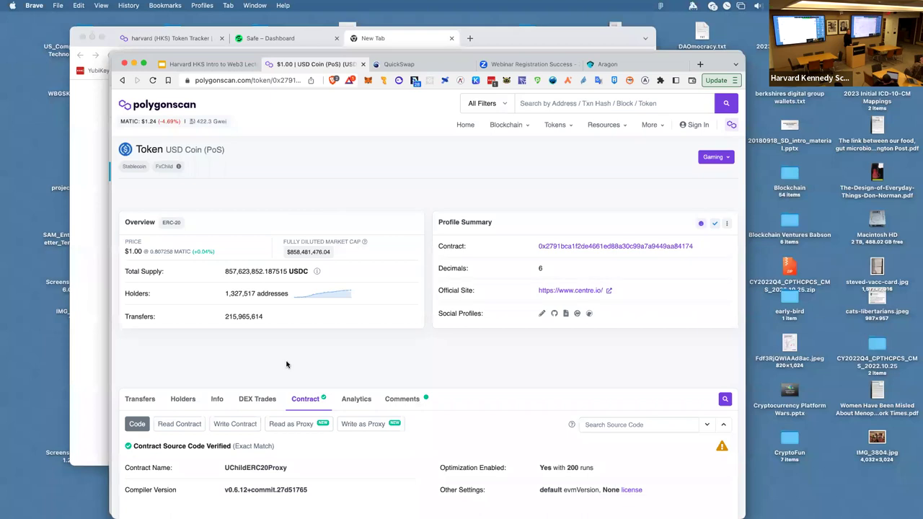
scroll(309, 288, down, 4)
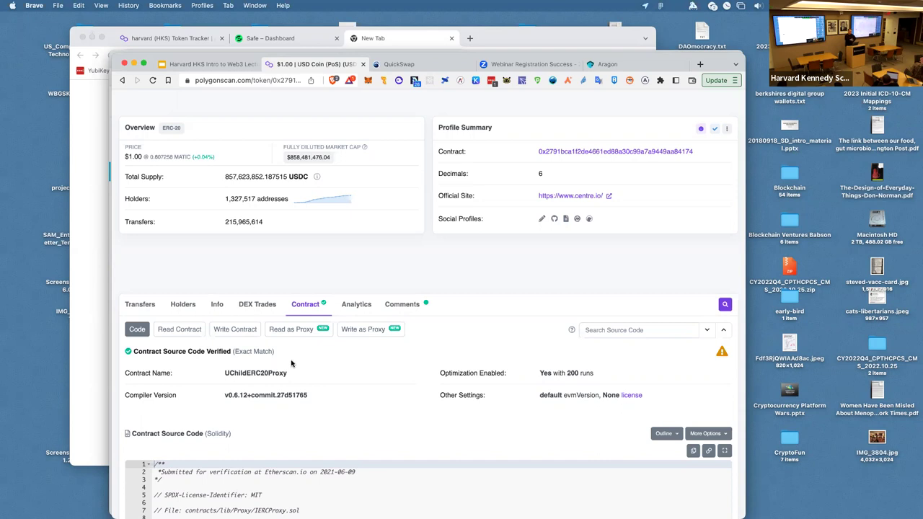
scroll(125, 411, down, 3)
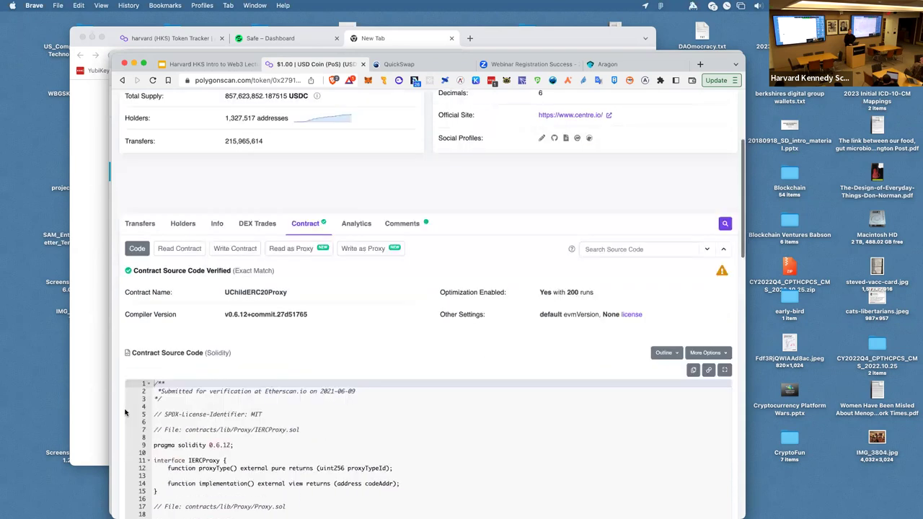
scroll(125, 412, down, 15)
scroll(121, 436, down, 10)
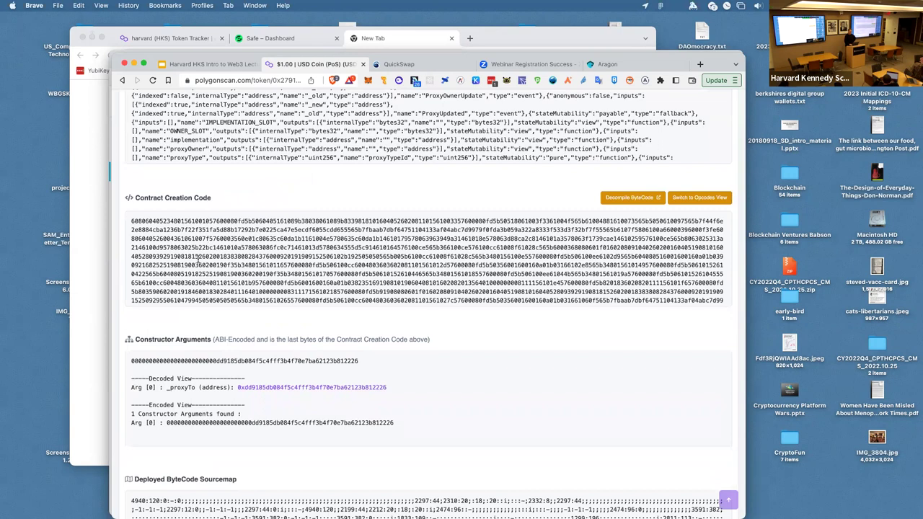
scroll(223, 325, down, 3)
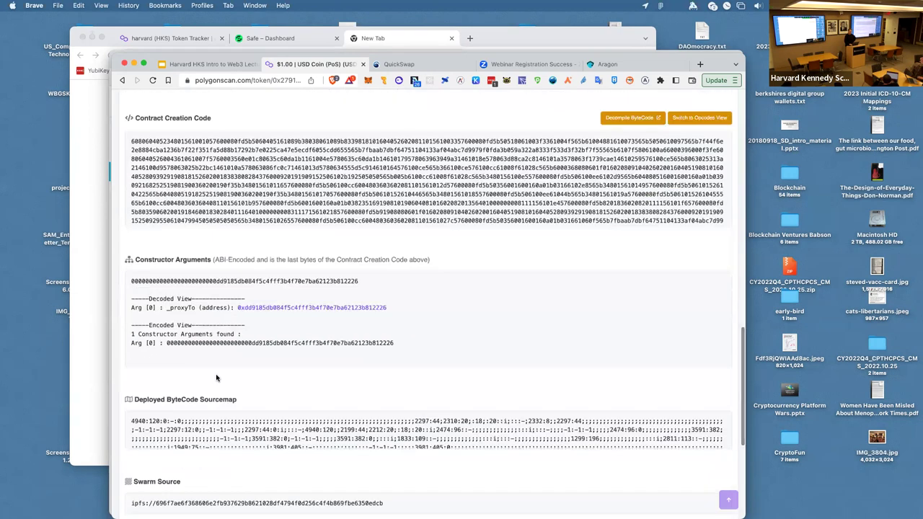
scroll(205, 415, down, 1)
scroll(205, 415, down, 5)
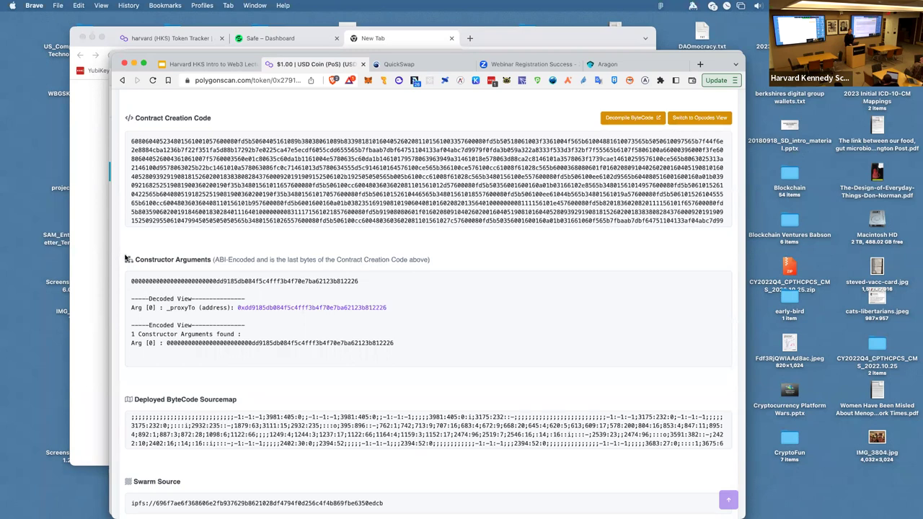
scroll(120, 250, up, 15)
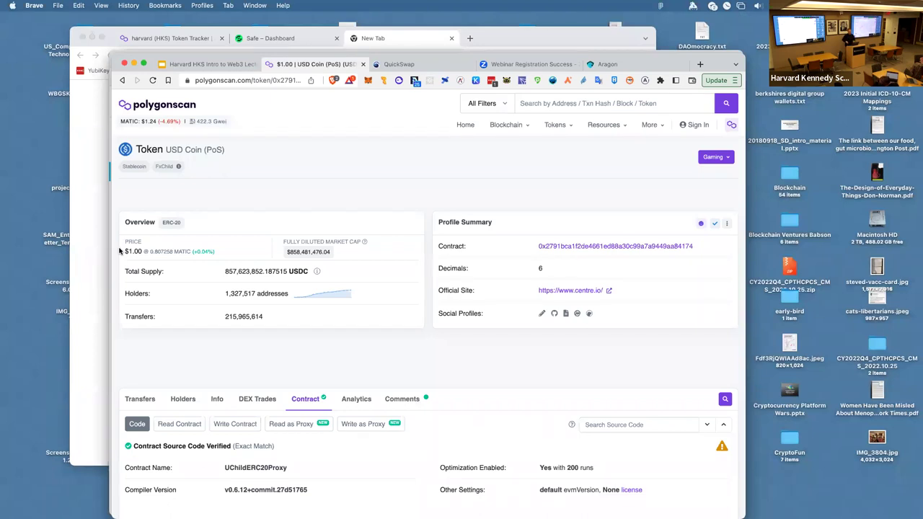
Return to the lecture deck and present it full screen from slide 20.
click(201, 64)
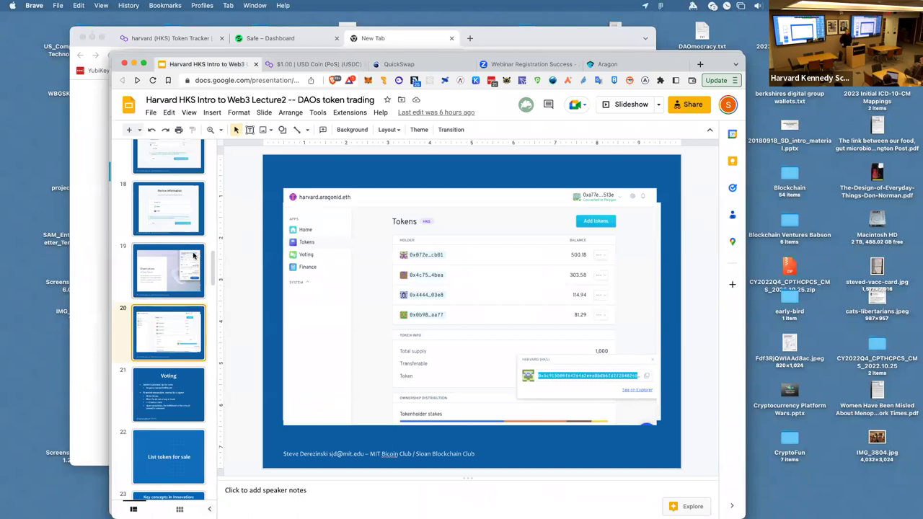
click(630, 107)
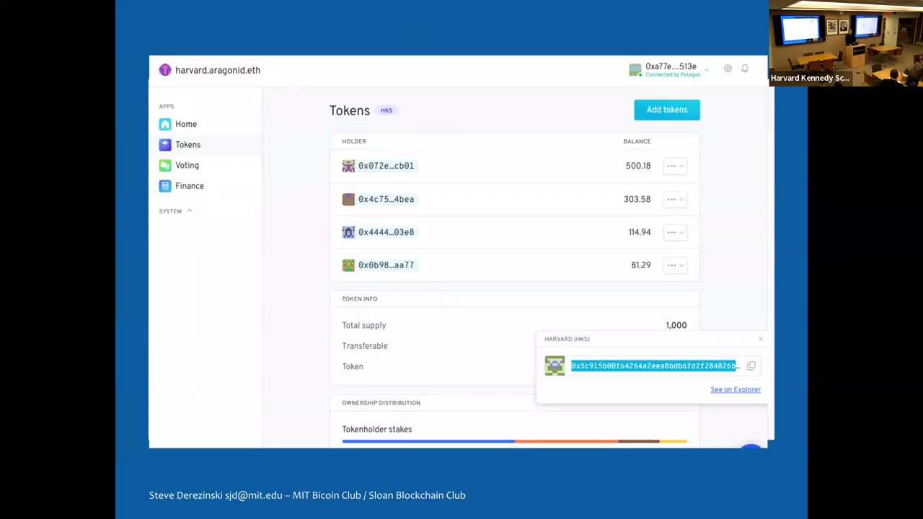
Advance through the slideshow with the Right arrow key.
key(Right)
key(Right)
key(Right)
key(Right)
key(Right)
key(Right)
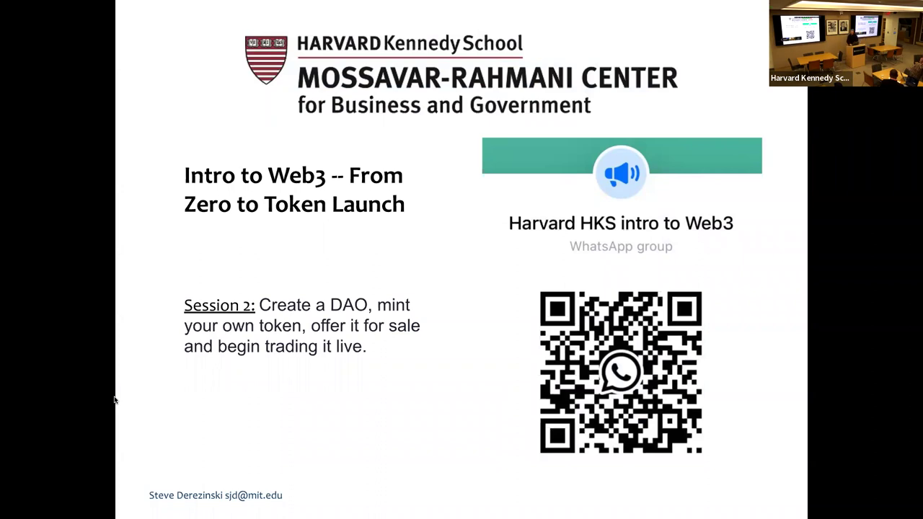
mouse_move(56, 259)
key(Right)
Exit the slideshow, bring WhatsApp's General group forward, and select a member's wallet address.
key(Escape)
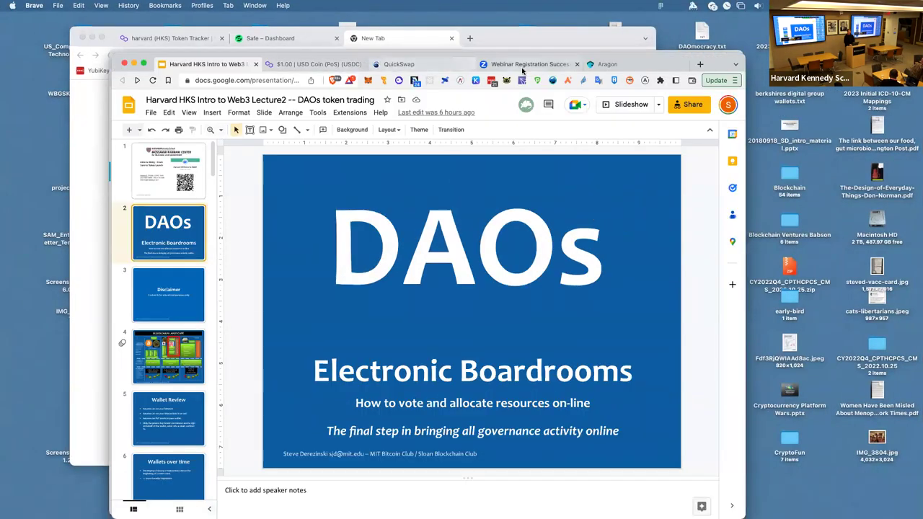
drag(709, 63, 711, 116)
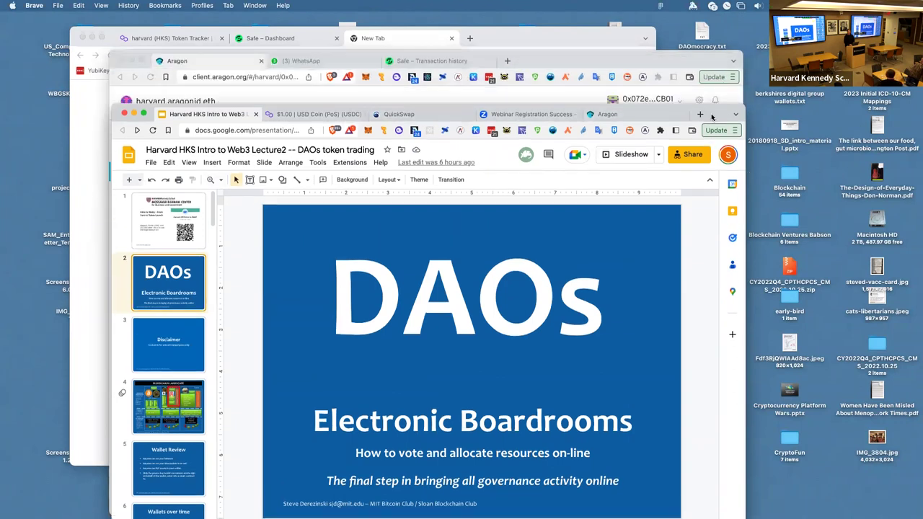
click(324, 61)
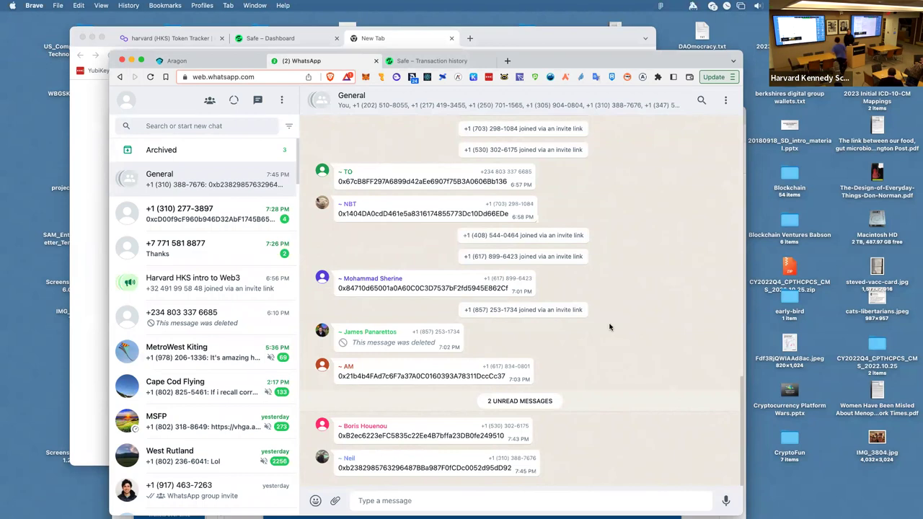
double_click(439, 214)
key(super+c)
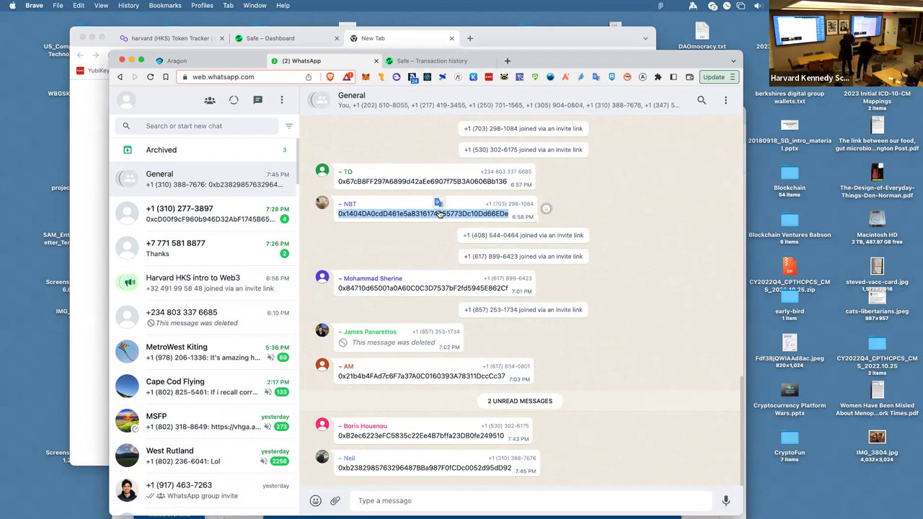
Send 7.5 MATIC in MetaMask to the pasted chat address and confirm the transaction.
click(366, 77)
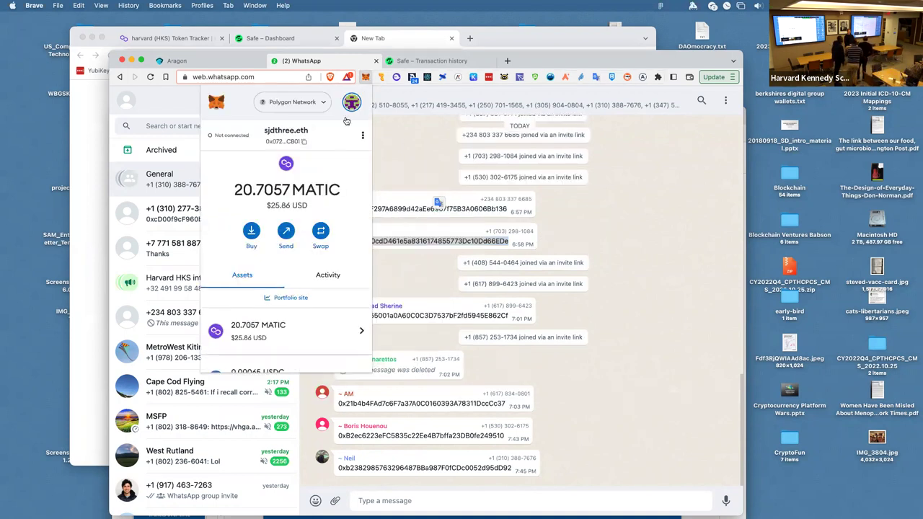
click(286, 234)
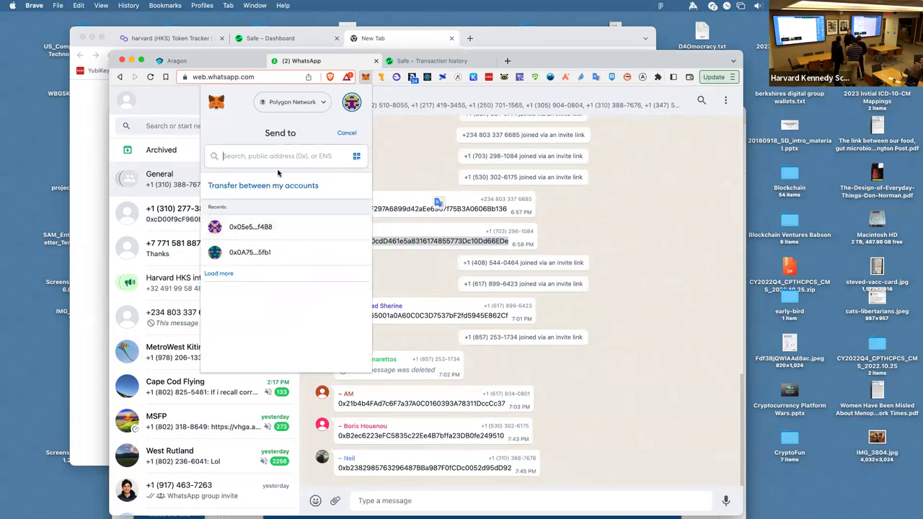
key(super+v)
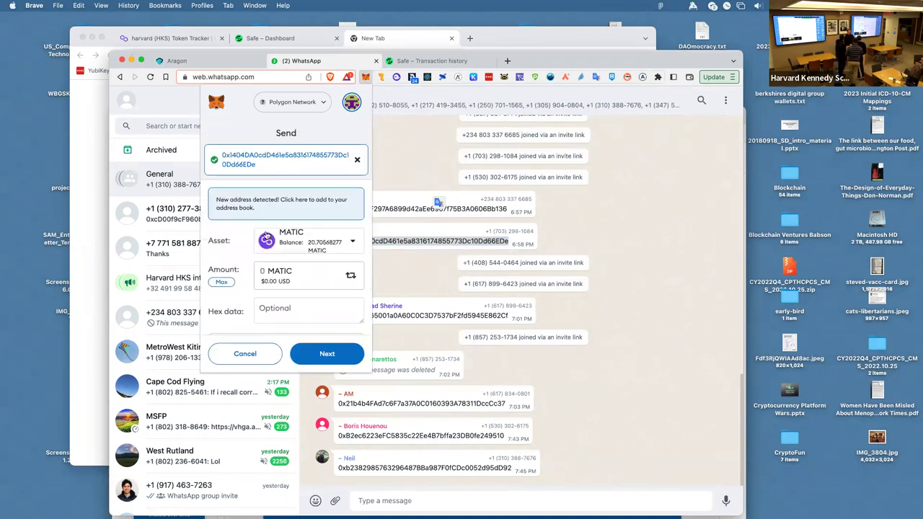
click(263, 279)
text(7.5)
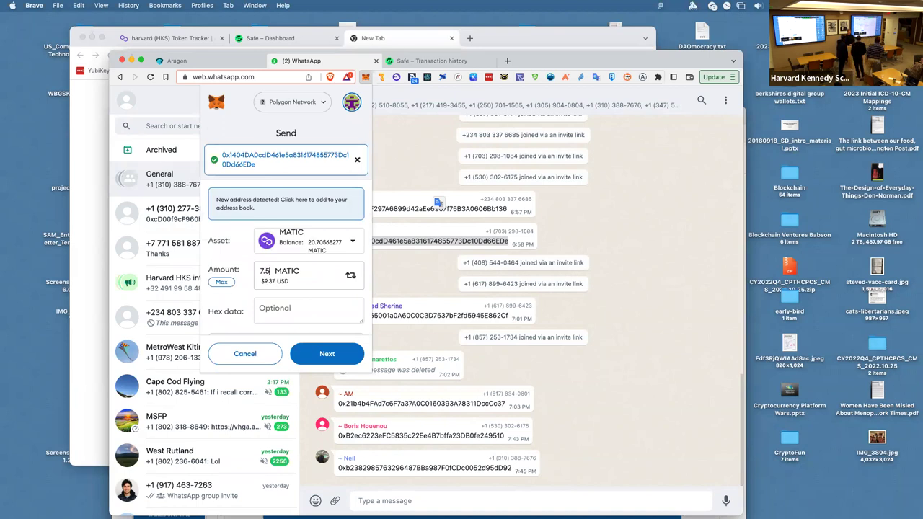
click(328, 355)
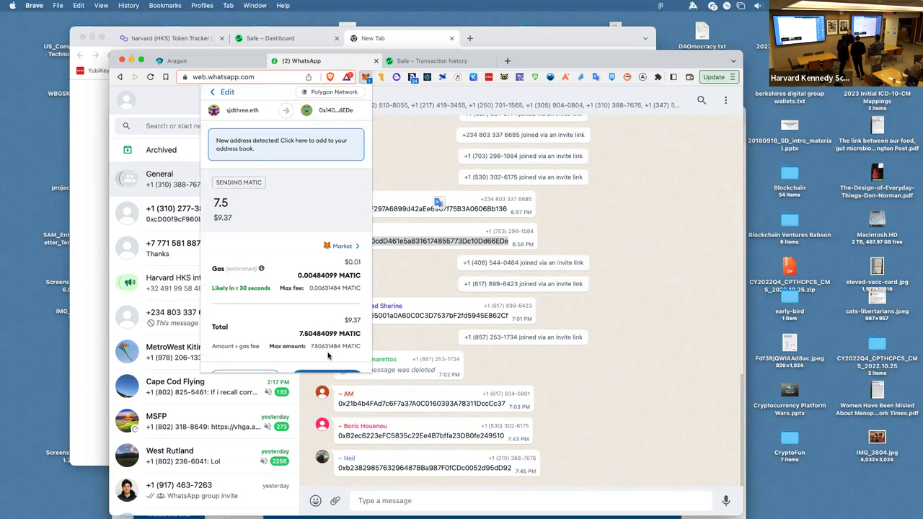
scroll(333, 346, down, 2)
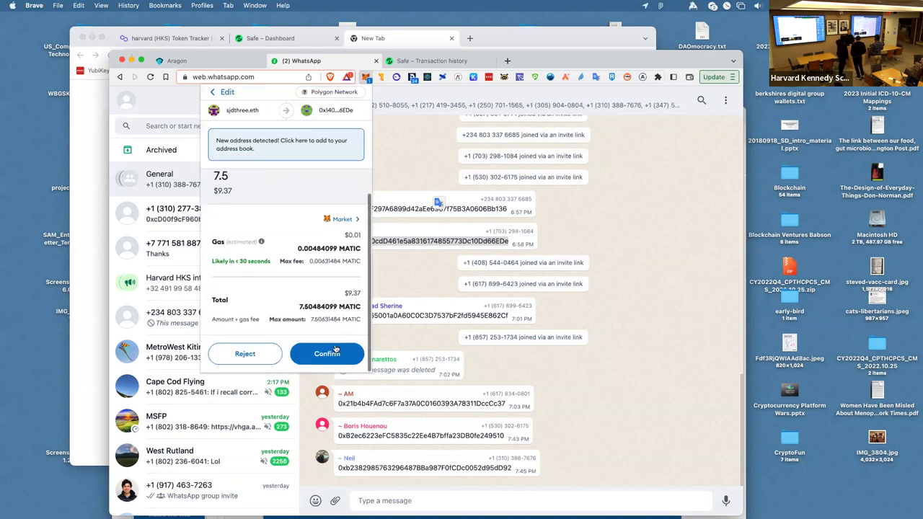
click(332, 354)
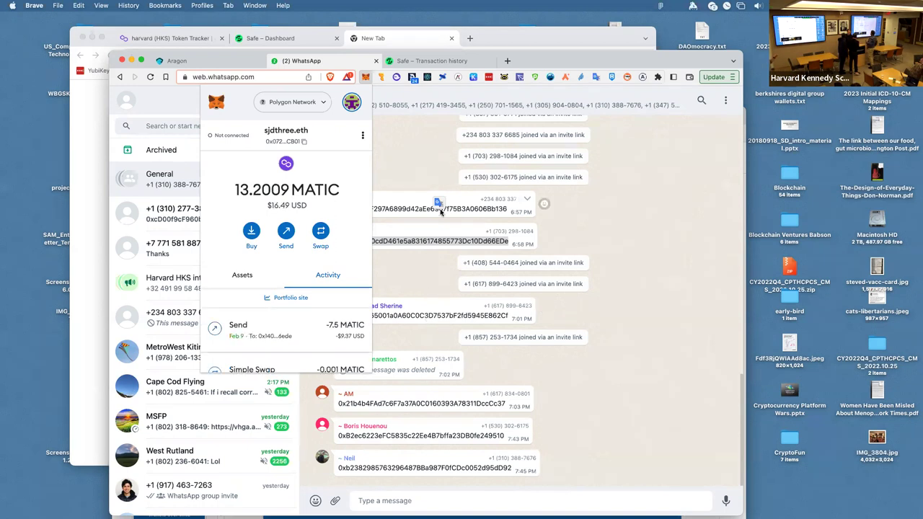
Select the next member's wallet address in the WhatsApp chat and return to Chrome.
click(405, 171)
double_click(380, 208)
key(super+c)
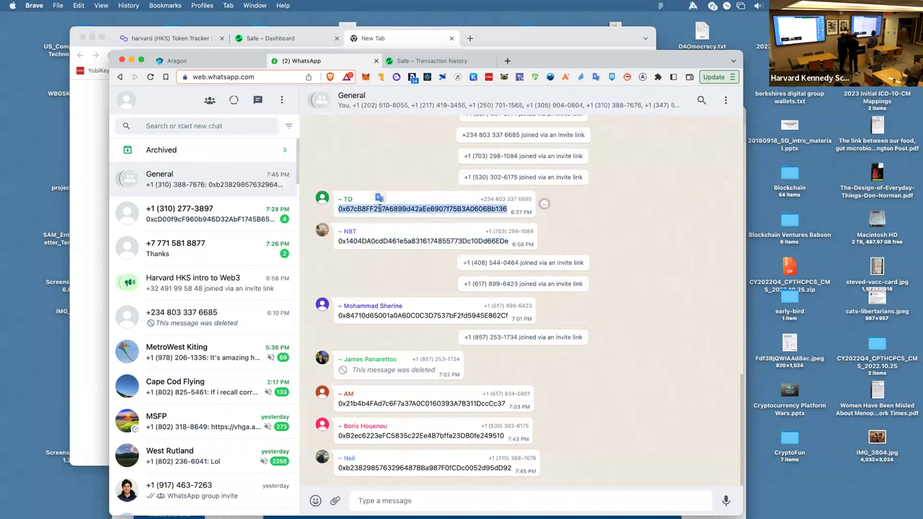
mouse_move(11, 289)
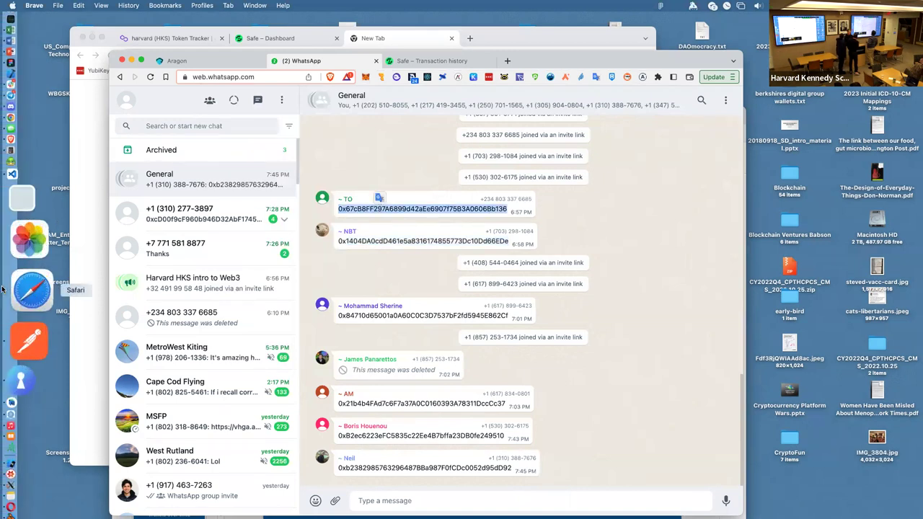
click(31, 199)
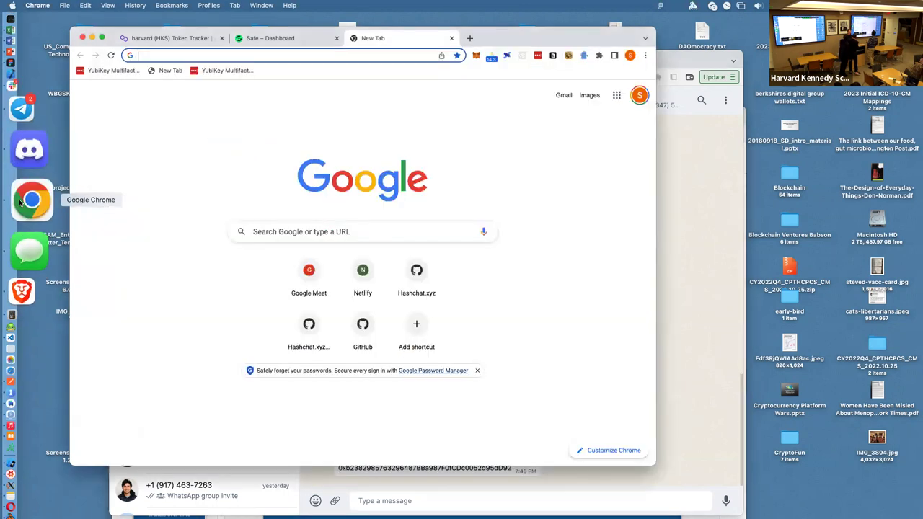
Send 7.5 MATIC from MetaMask to the pasted address and approve it.
click(476, 56)
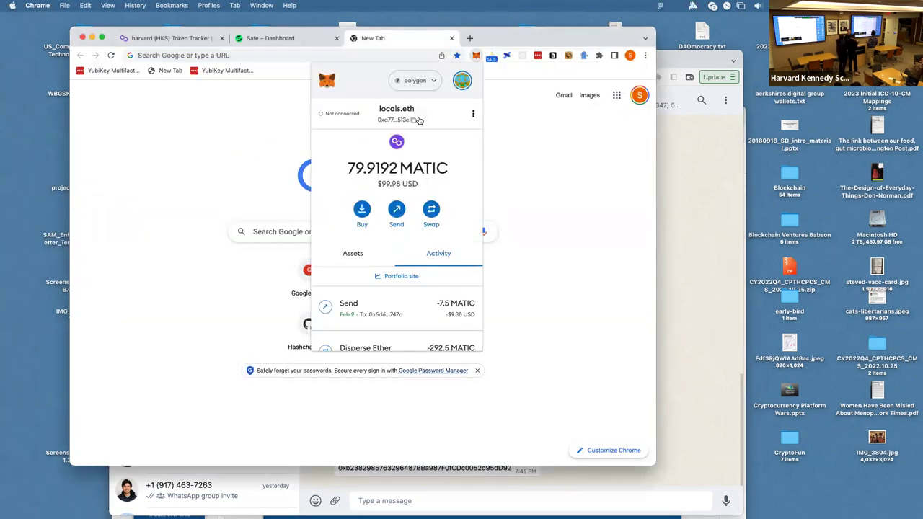
click(396, 209)
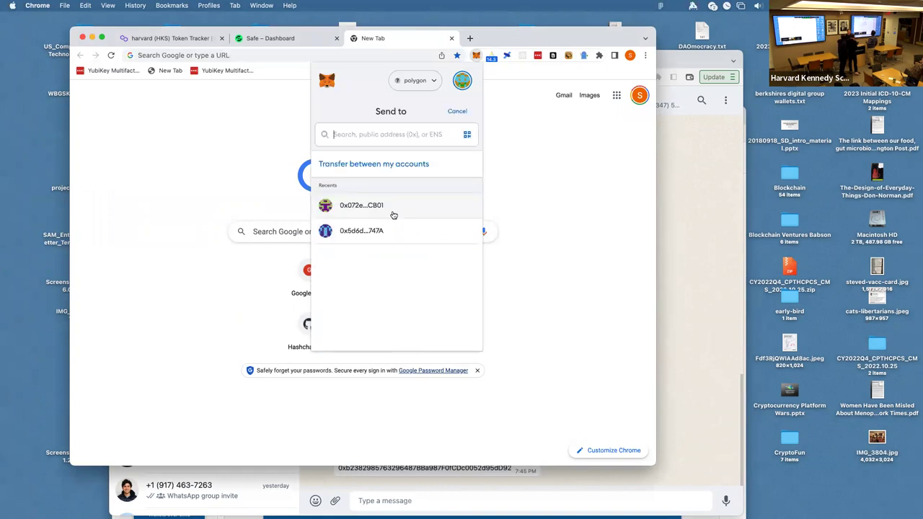
key(super+v)
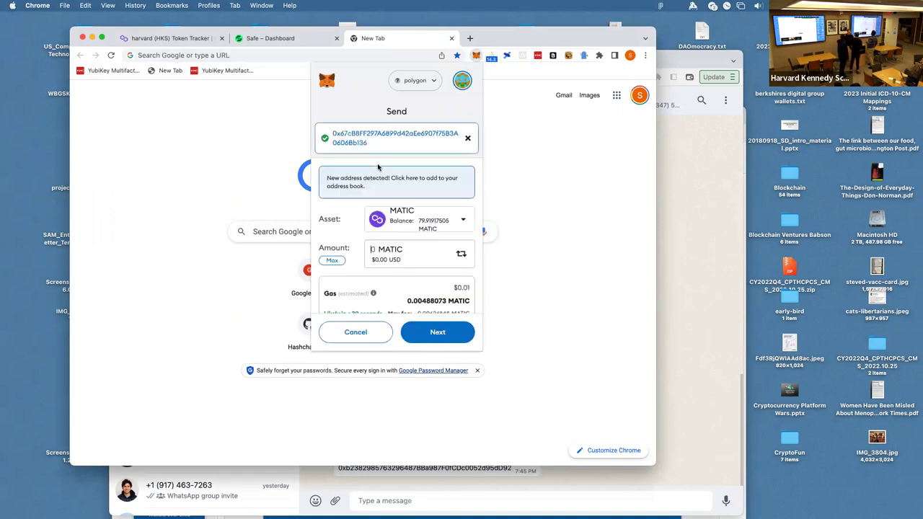
text(7.5)
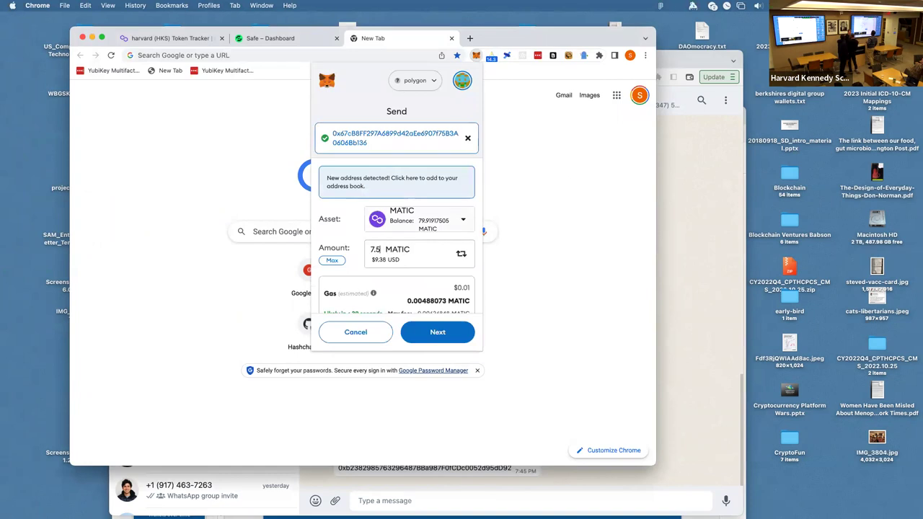
click(438, 333)
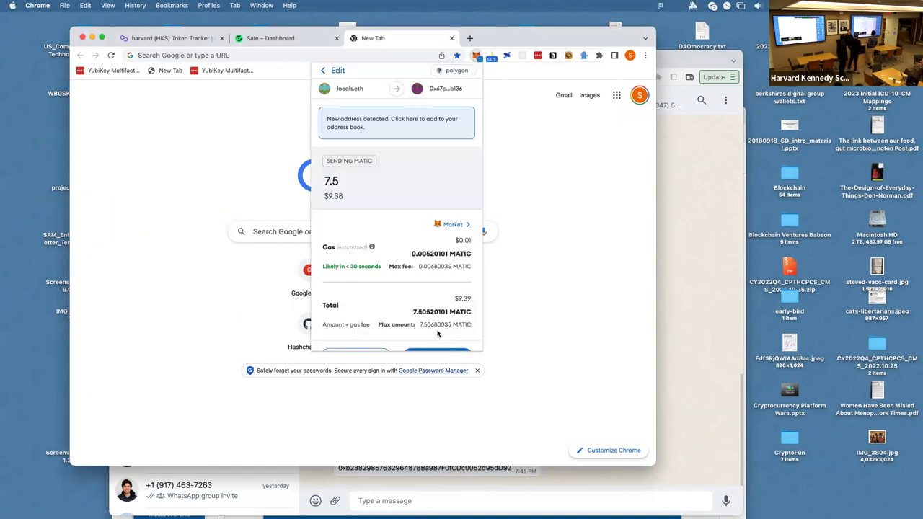
click(435, 333)
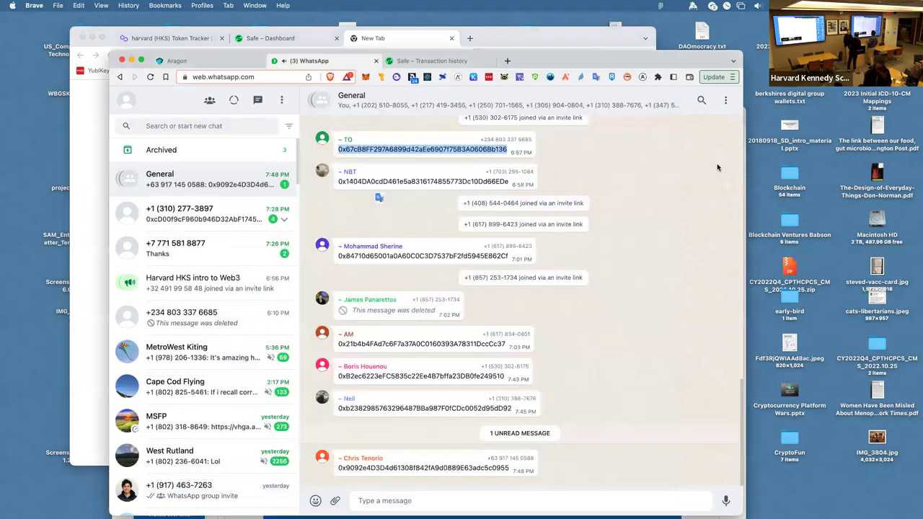
Select another member's shared wallet address in the WhatsApp group chat.
click(661, 191)
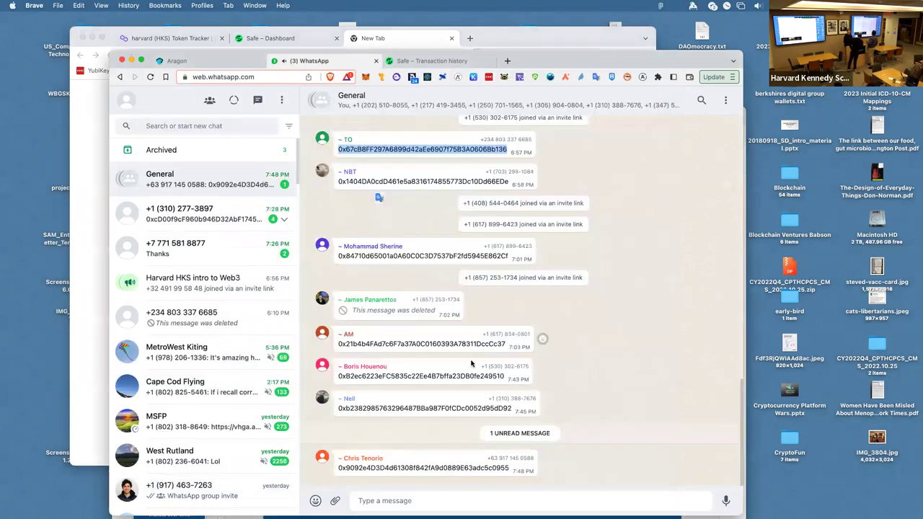
double_click(444, 376)
key(super+c)
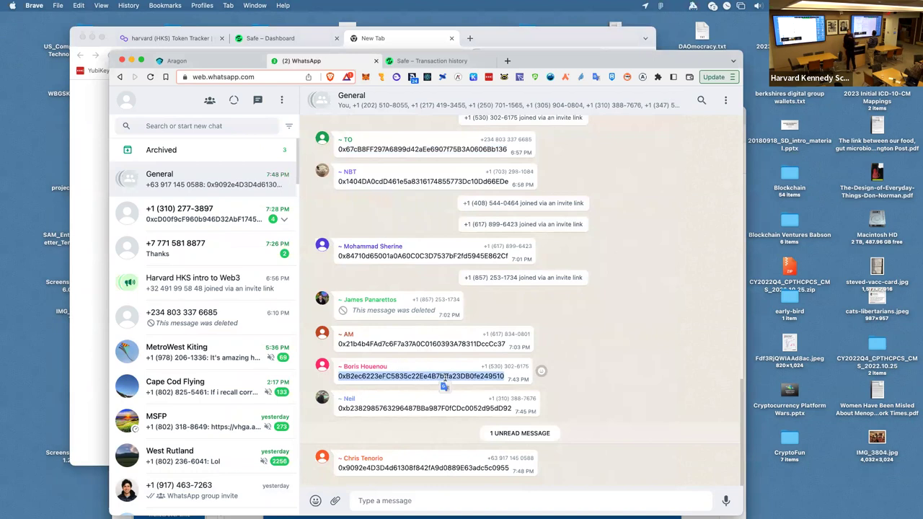
key(super+Tab)
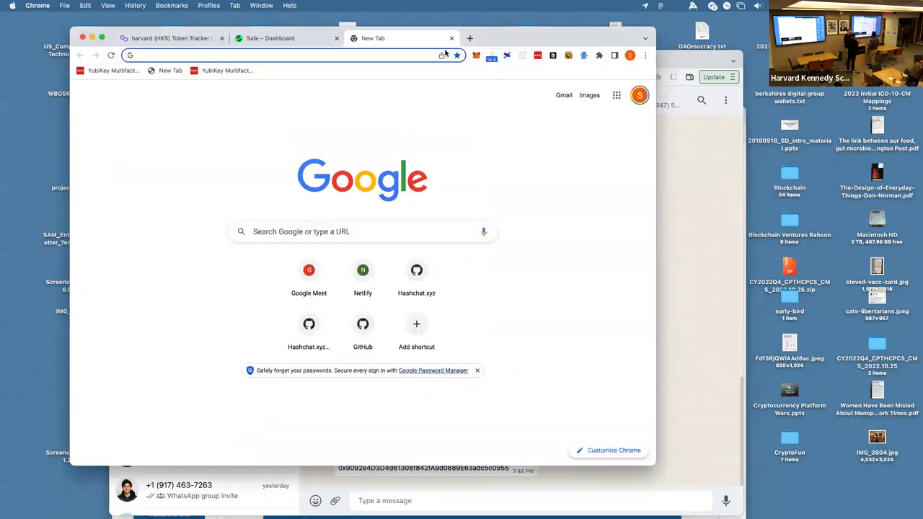
Send another 7.5 MATIC from the 72.4144 MATIC account to the pasted address.
click(475, 58)
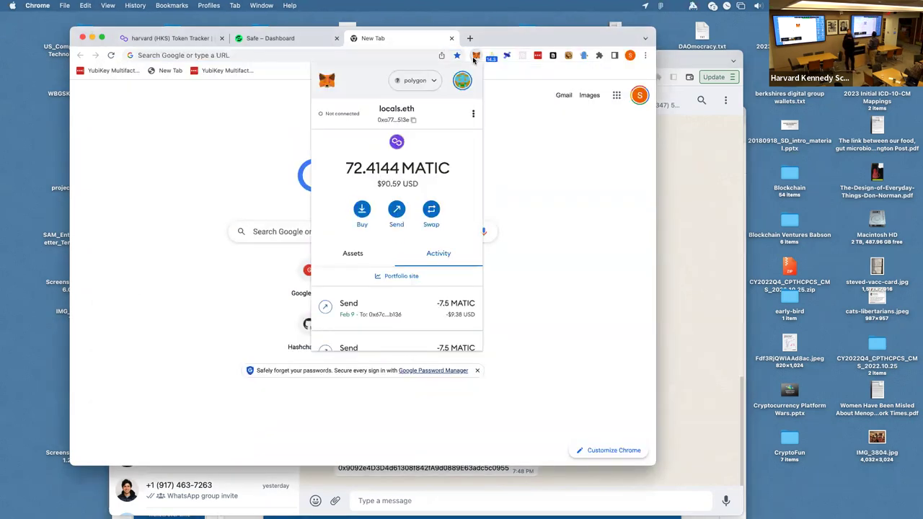
click(396, 209)
key(super+v)
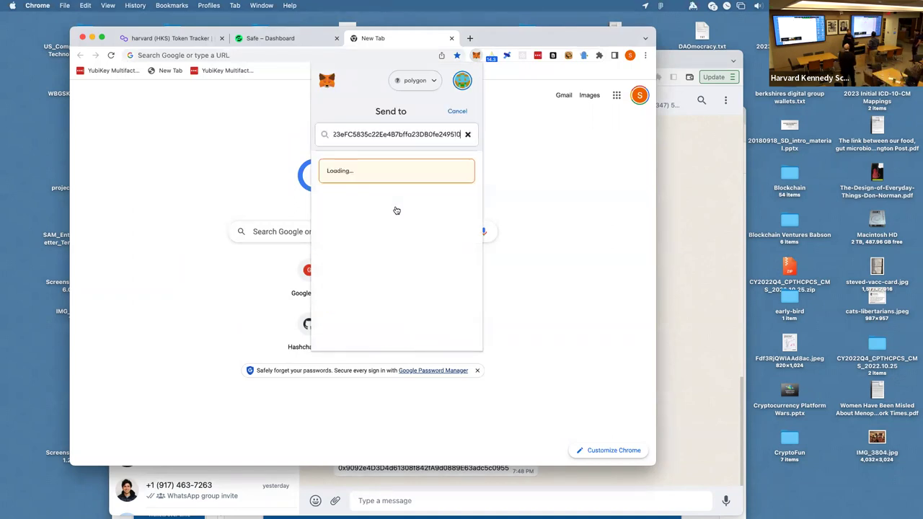
text(7.5)
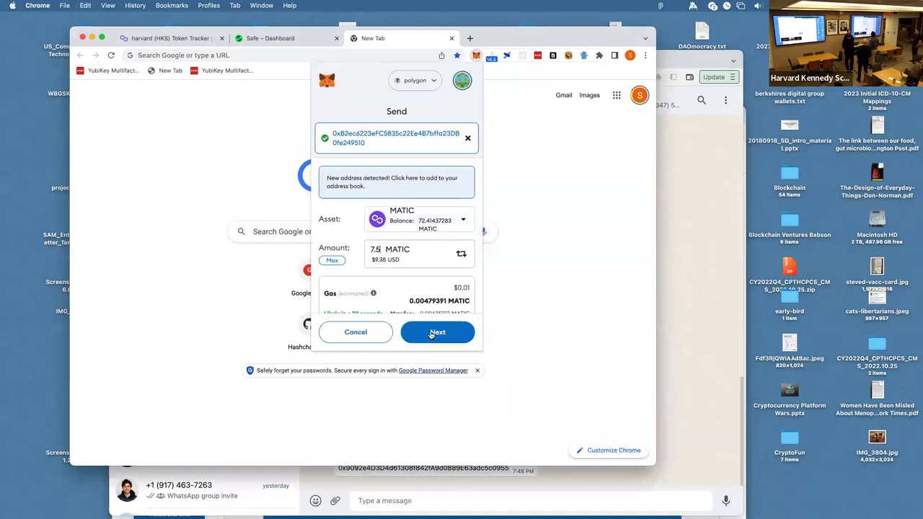
click(431, 336)
scroll(431, 325, down, 2)
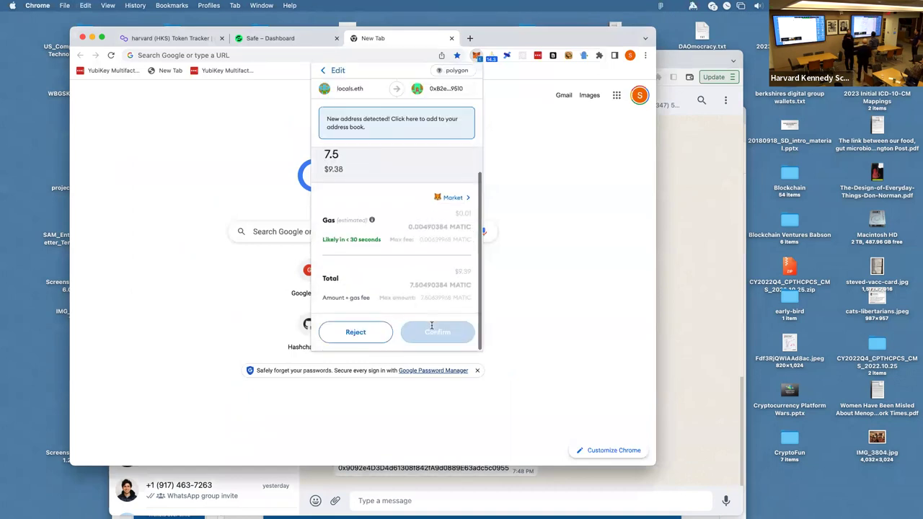
click(435, 334)
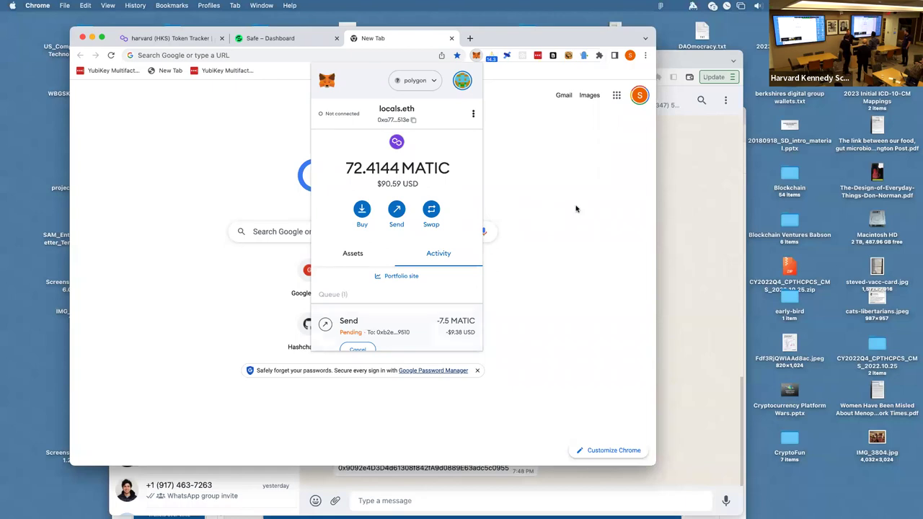
Select the next member's wallet address in the WhatsApp General chat, then return to Chrome.
click(684, 202)
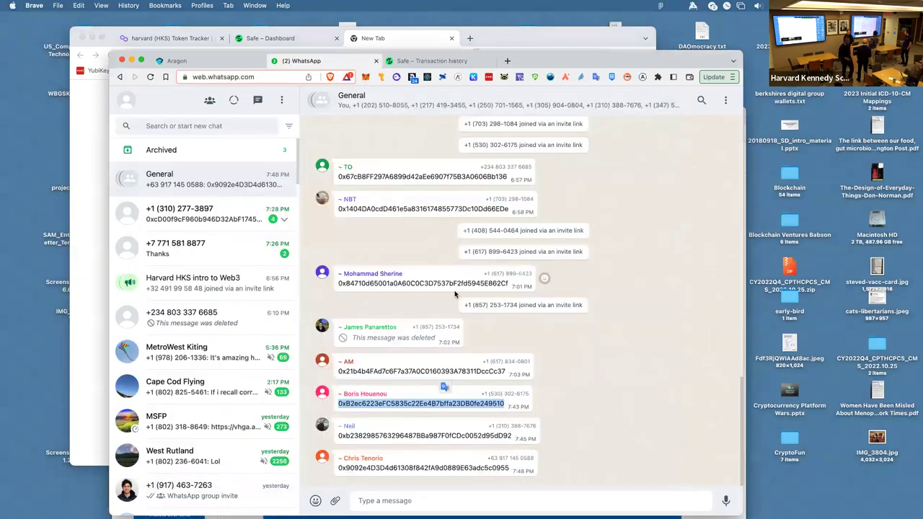
double_click(395, 370)
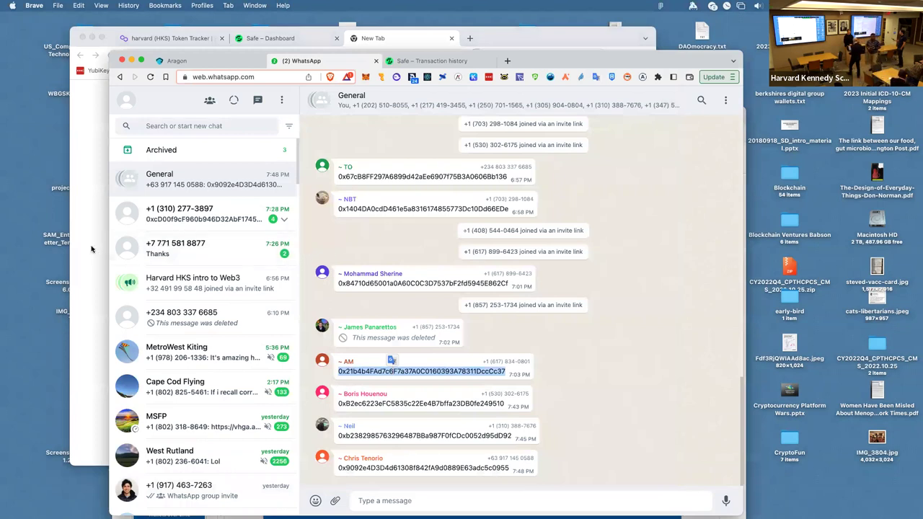
click(89, 245)
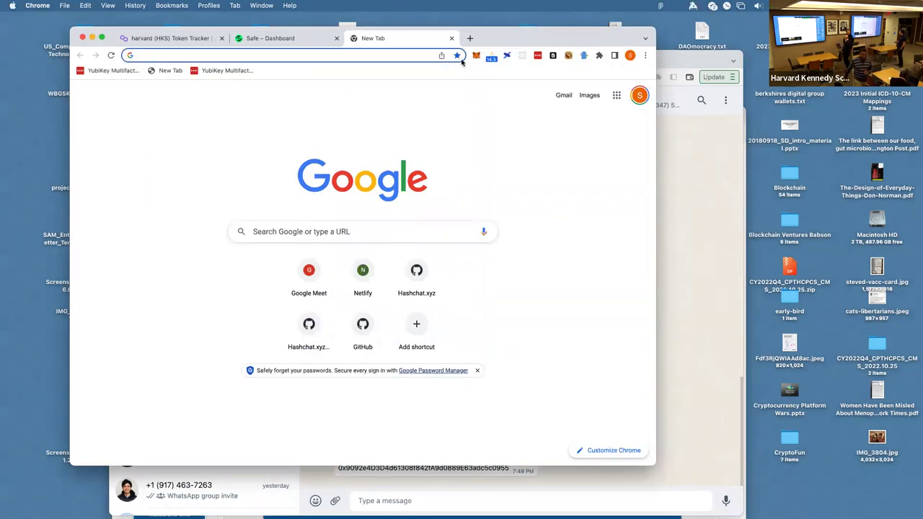
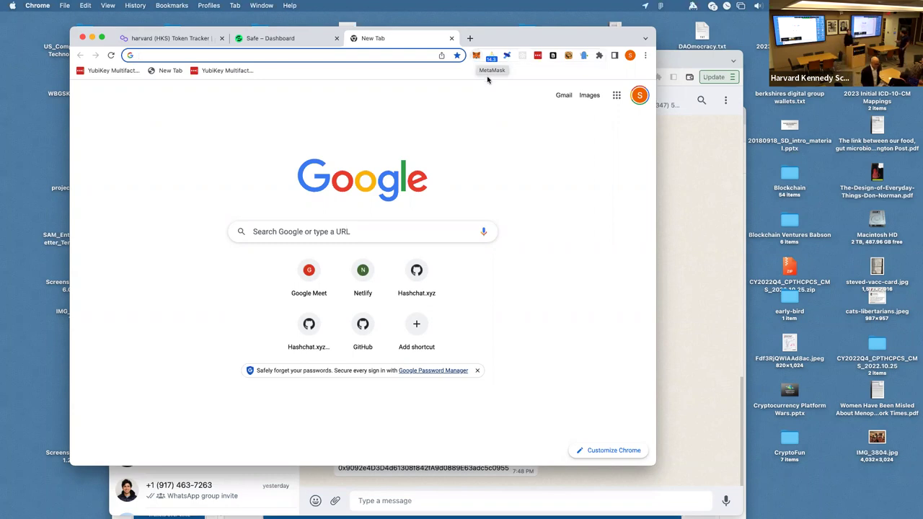
Bring WhatsApp Web's General group chat forward and scroll through the wallet addresses members posted.
click(693, 204)
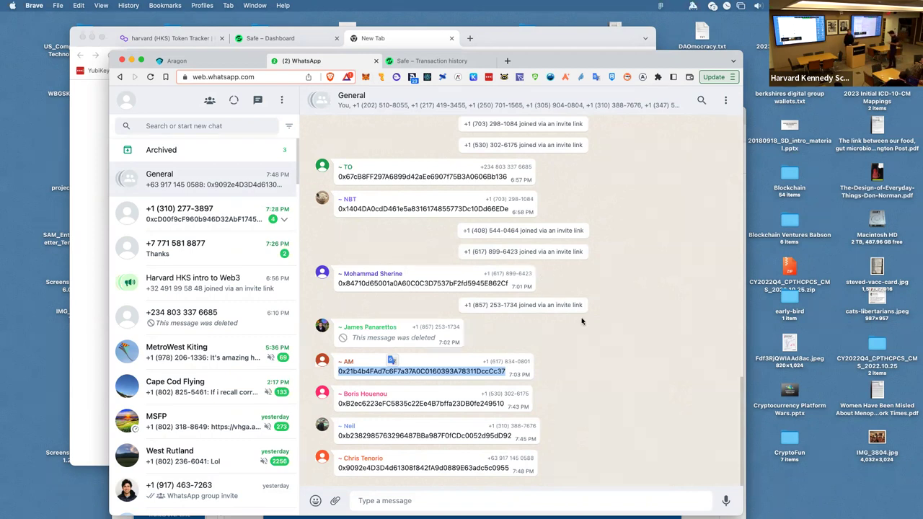
scroll(199, 312, down, 9)
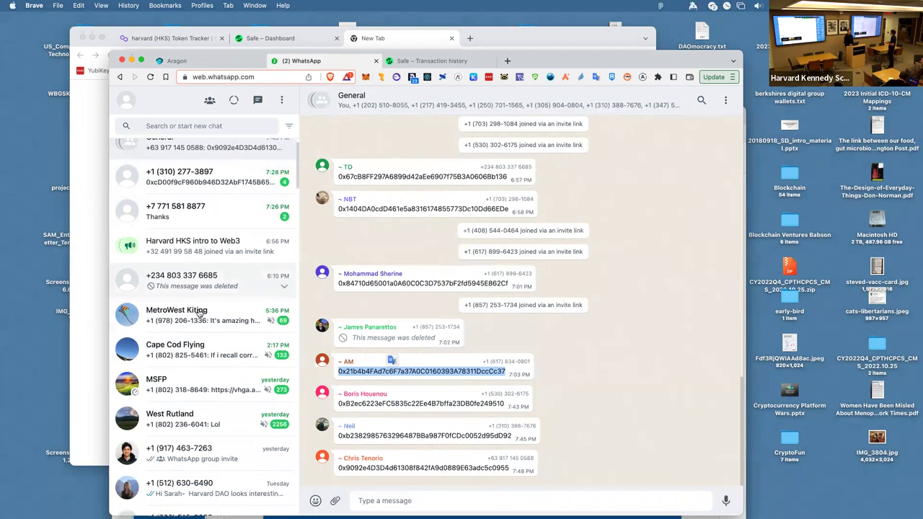
scroll(199, 312, up, 9)
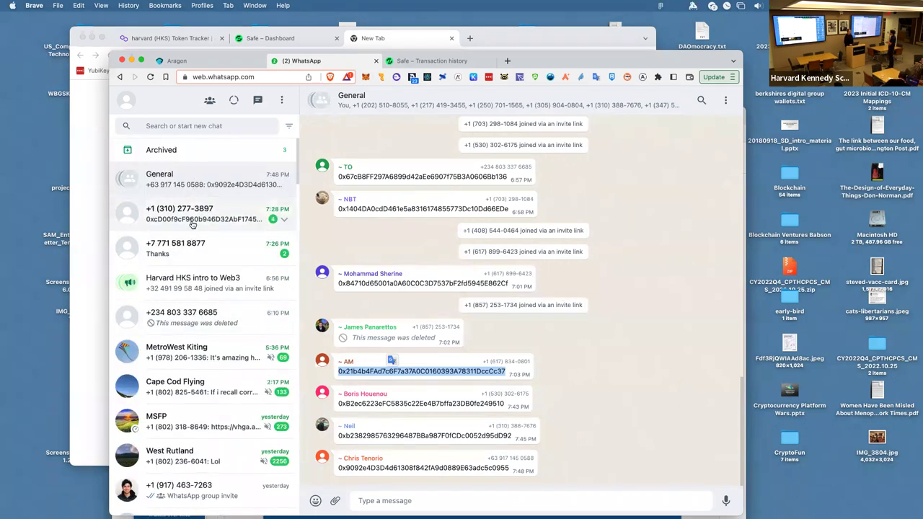
scroll(195, 216, down, 8)
mouse_move(6, 288)
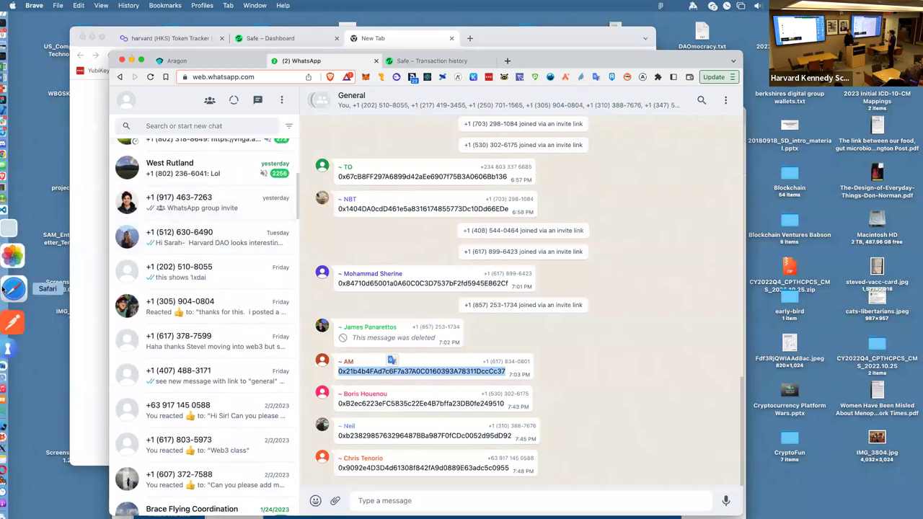
click(29, 49)
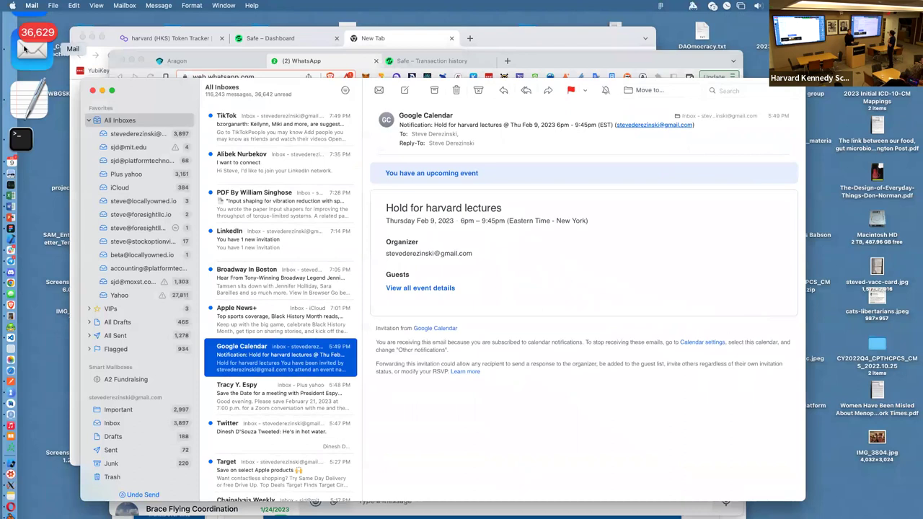
click(101, 90)
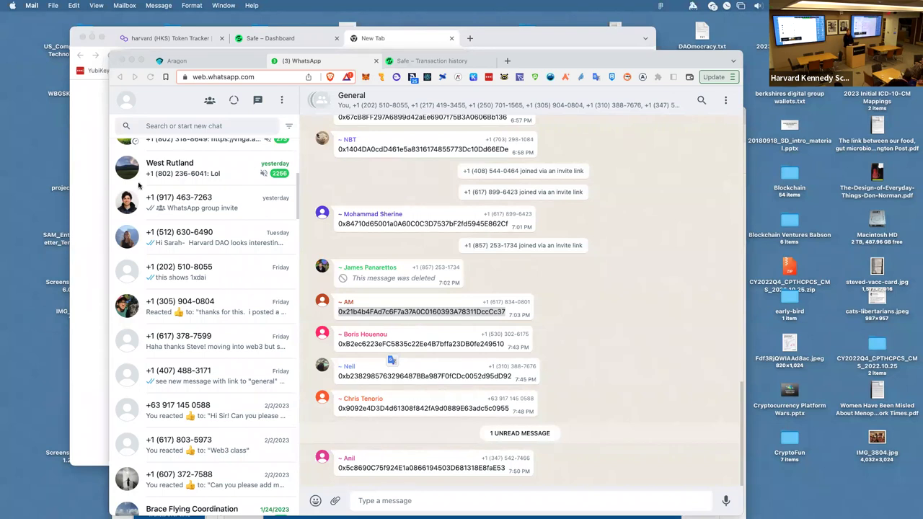
Start a MATIC send in MetaMask, then clear the invite link that was wrongly pasted as recipient.
click(97, 199)
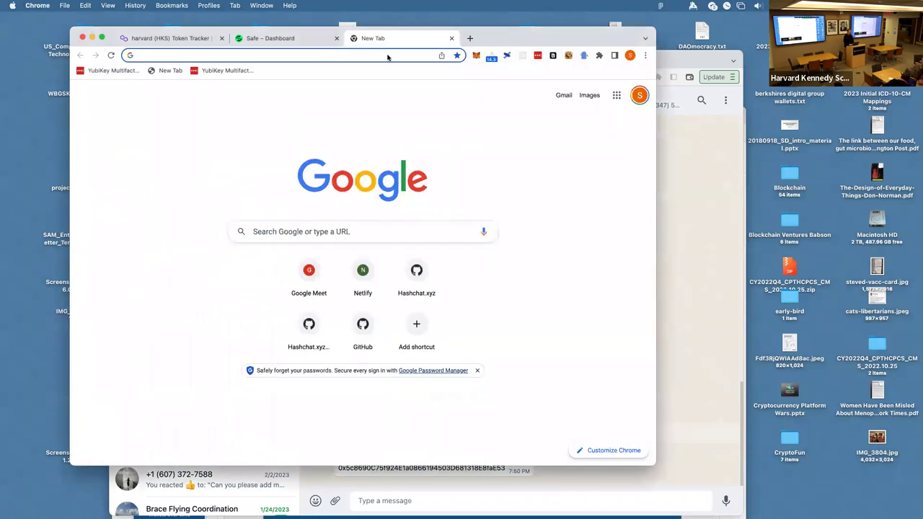
click(476, 56)
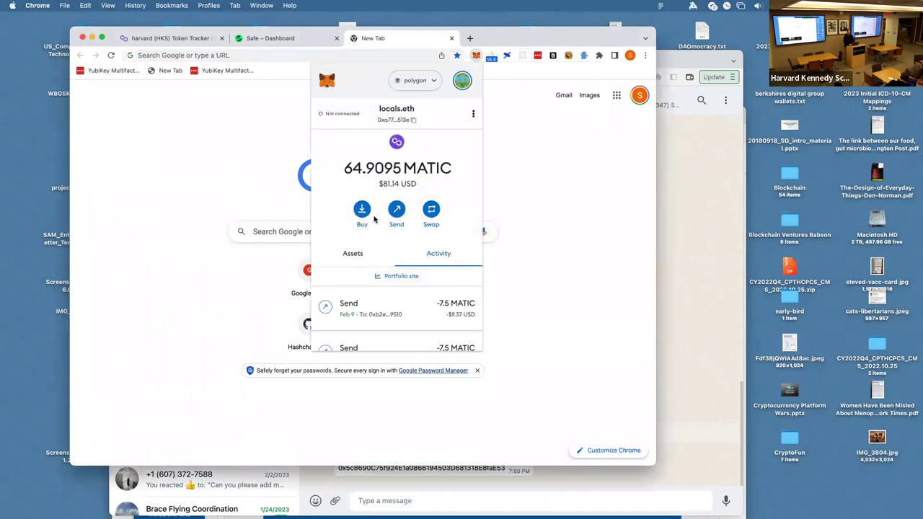
click(392, 218)
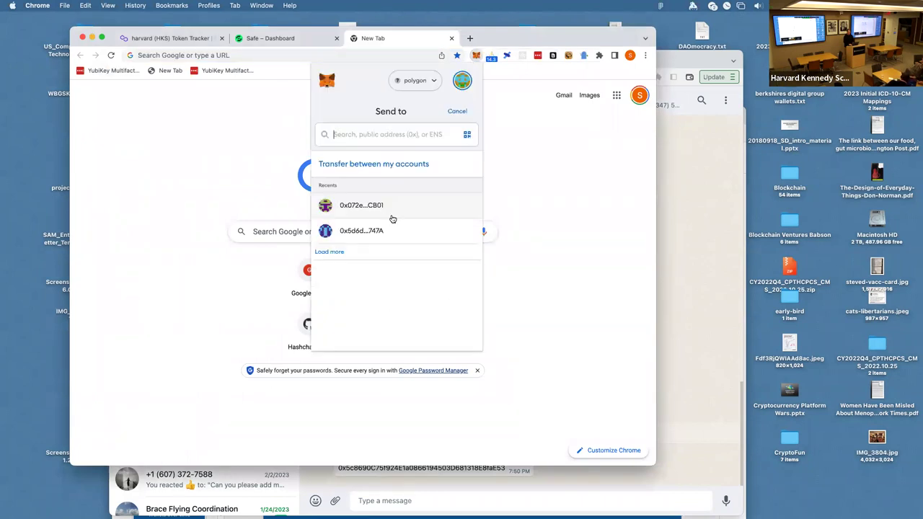
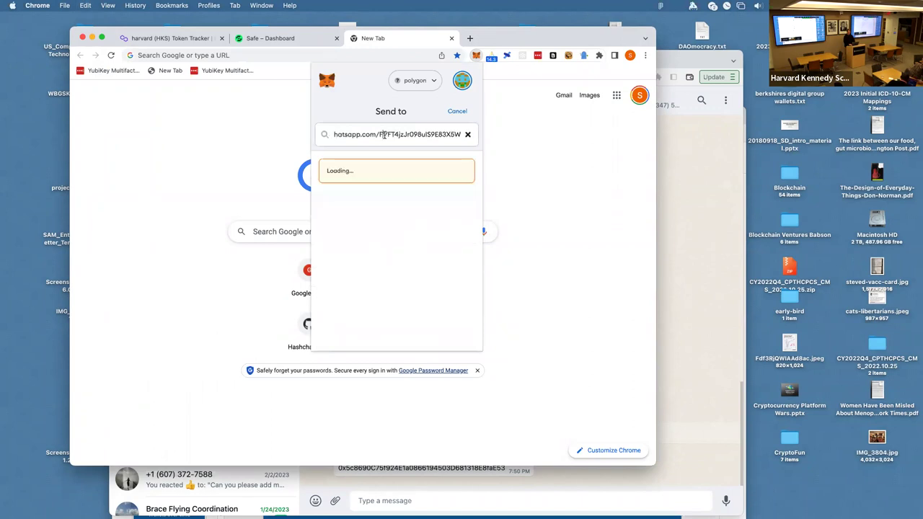
double_click(393, 136)
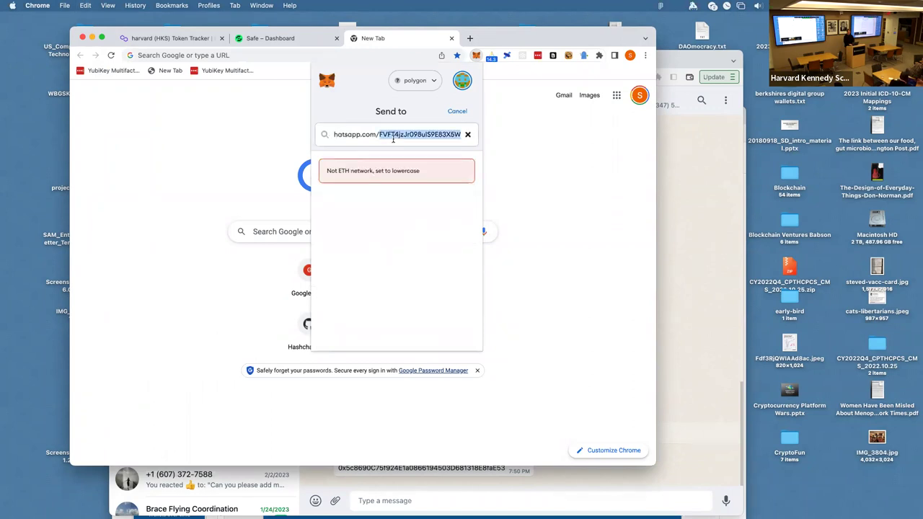
key(BackSpace)
key(BackSpace)
key(BackSpace)
key(BackSpace)
key(BackSpace)
key(BackSpace)
key(BackSpace)
key(BackSpace)
key(BackSpace)
key(BackSpace)
key(BackSpace)
key(BackSpace)
key(BackSpace)
key(BackSpace)
key(BackSpace)
key(BackSpace)
key(BackSpace)
key(BackSpace)
key(BackSpace)
key(BackSpace)
key(BackSpace)
key(BackSpace)
key(BackSpace)
key(BackSpace)
key(BackSpace)
key(BackSpace)
key(BackSpace)
Copy the wallet address from the WhatsApp chat and paste it as the MetaMask send recipient.
click(690, 193)
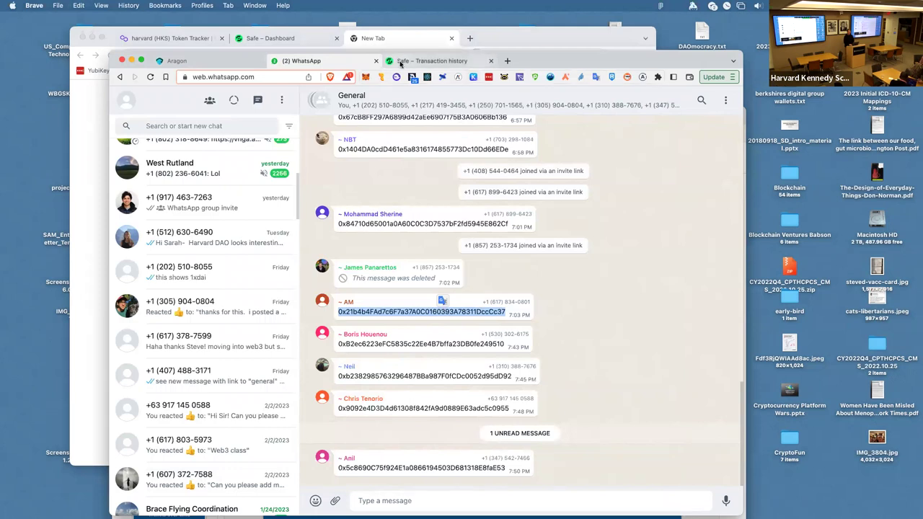
click(440, 40)
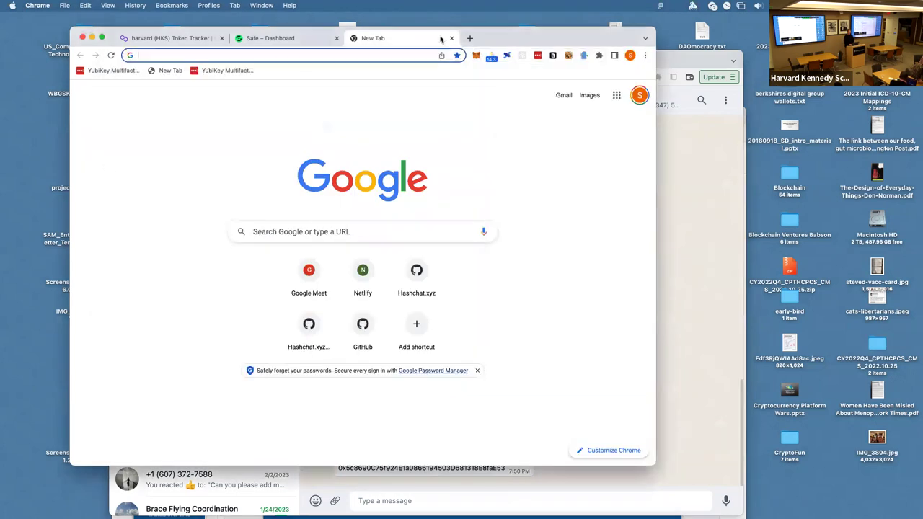
click(475, 58)
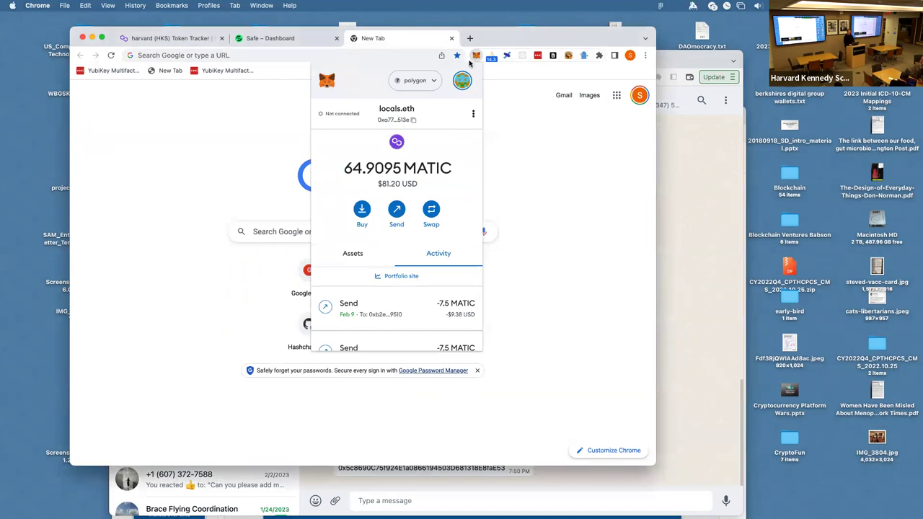
click(395, 210)
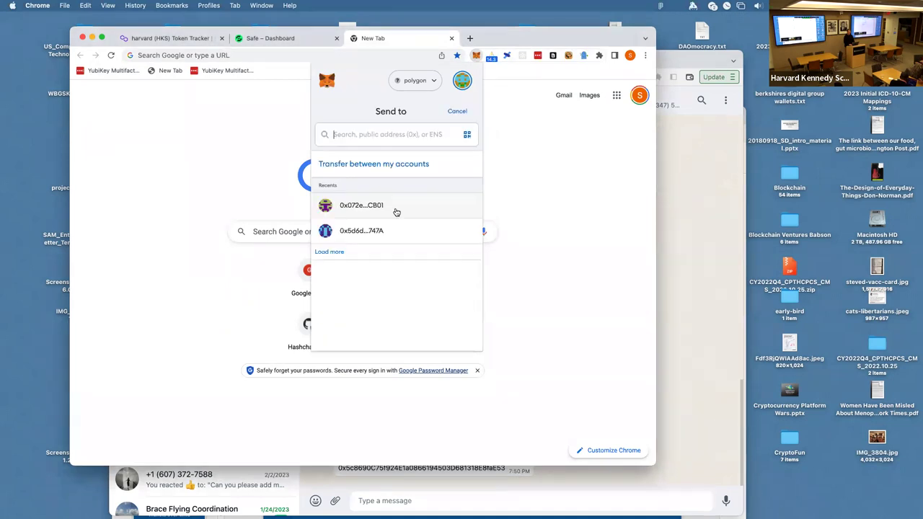
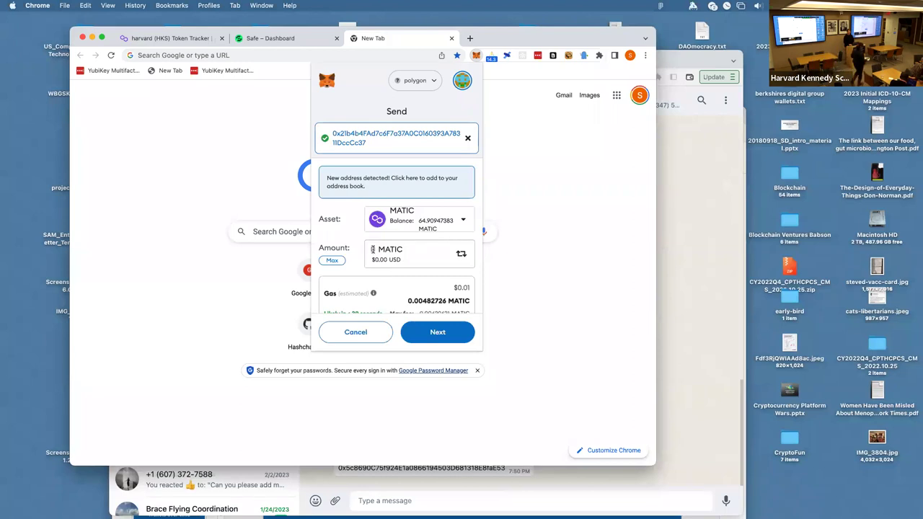
Send 7.5 MATIC on Polygon to that address and confirm the transaction.
text(7.5)
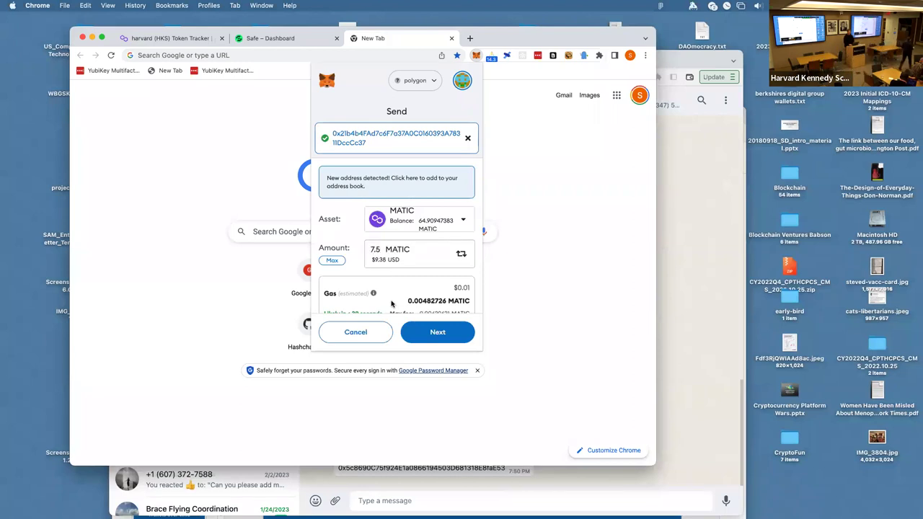
click(441, 333)
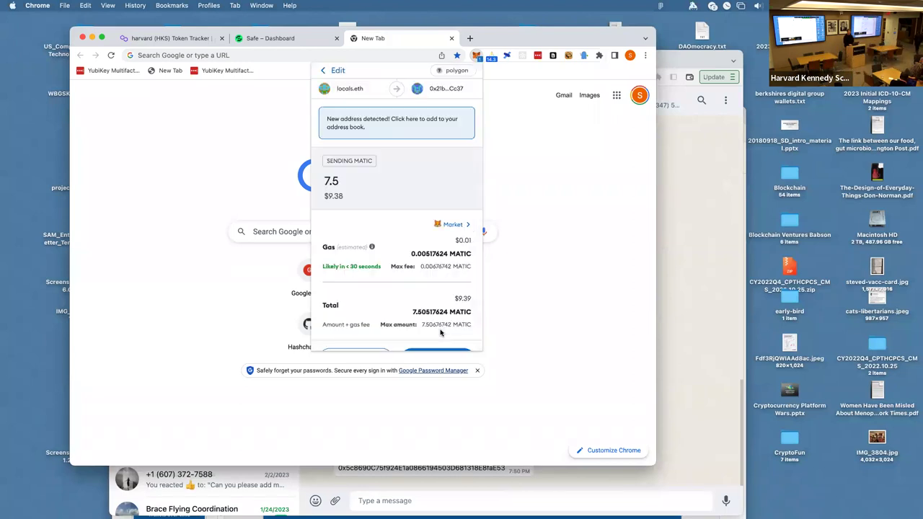
scroll(437, 339, down, 3)
click(437, 332)
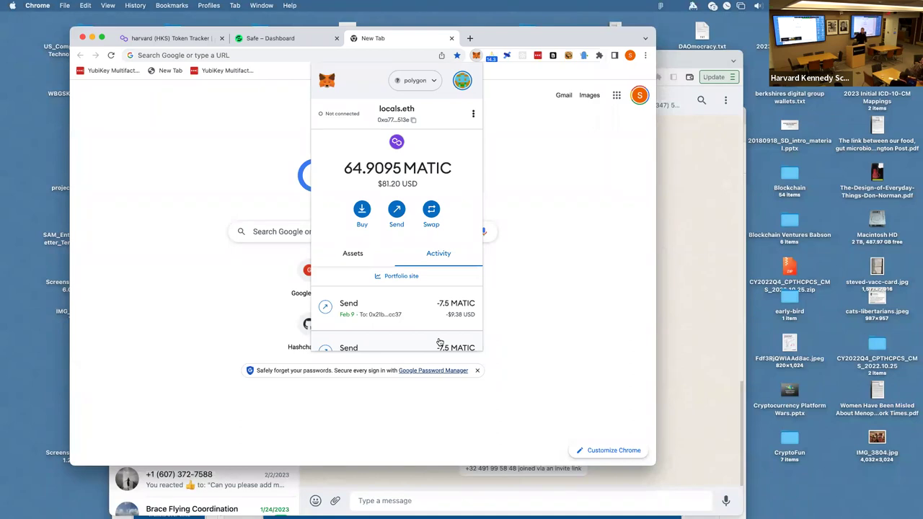
View the confirmed 7.5 MATIC send's details, then switch to the Harvard HKS Lecture2 slides window.
click(439, 343)
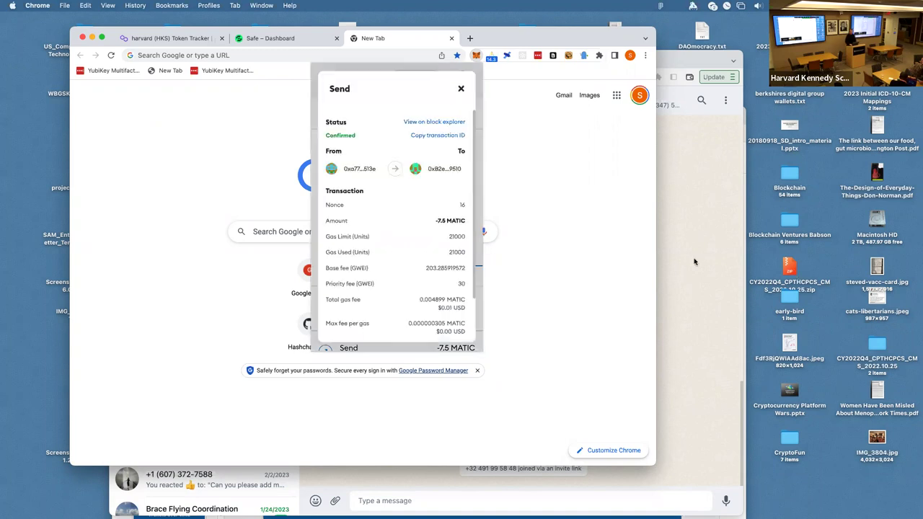
click(694, 262)
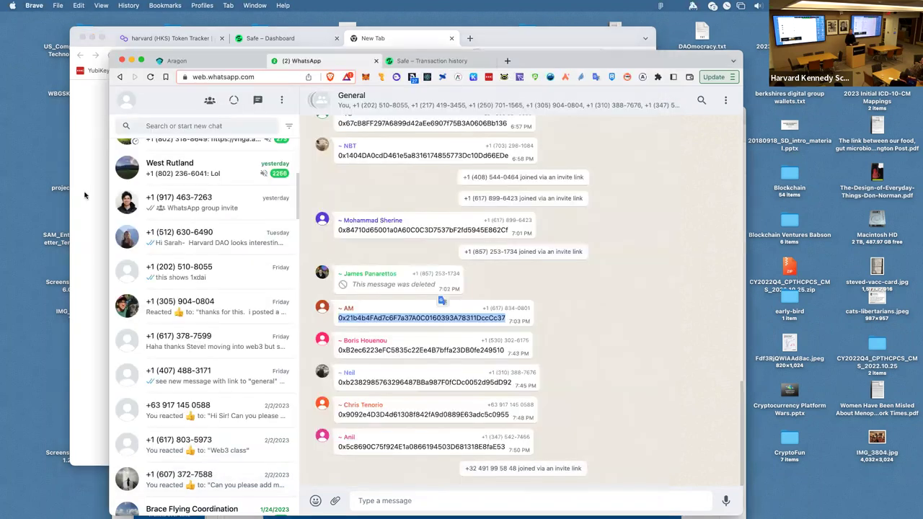
click(84, 194)
click(261, 6)
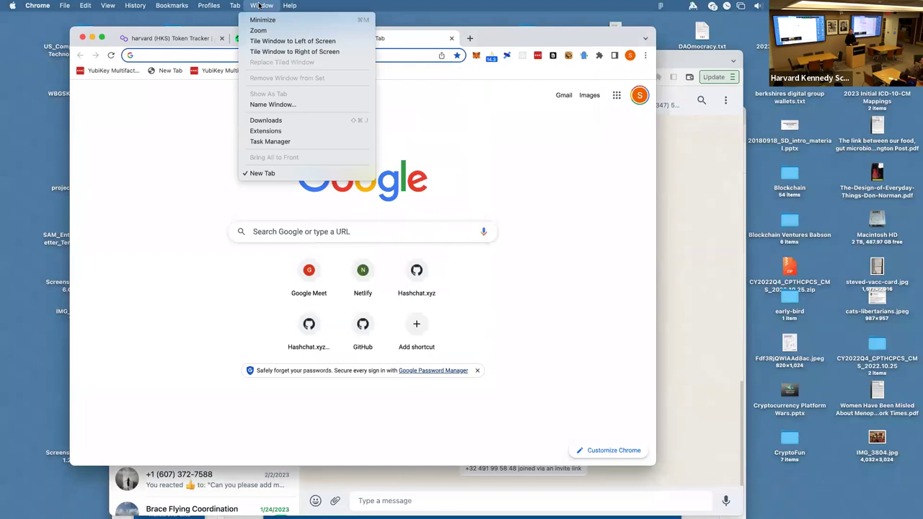
click(261, 6)
click(696, 216)
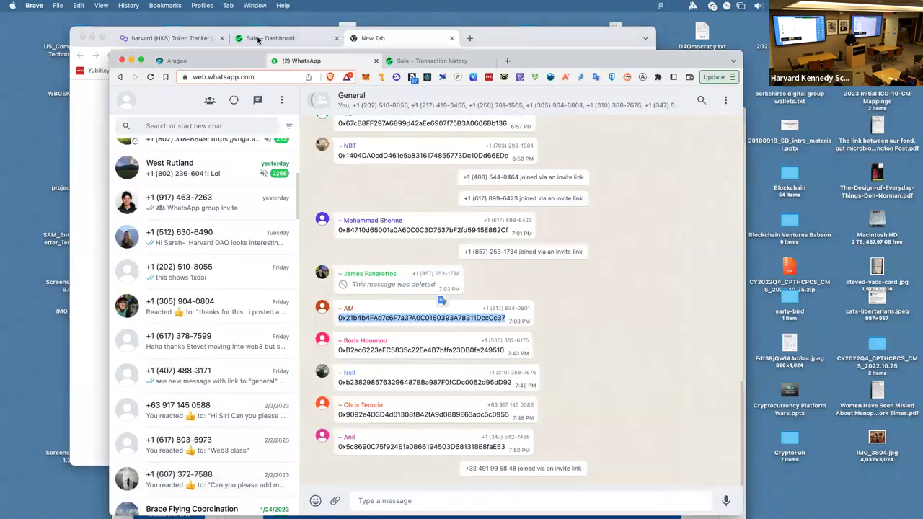
click(254, 6)
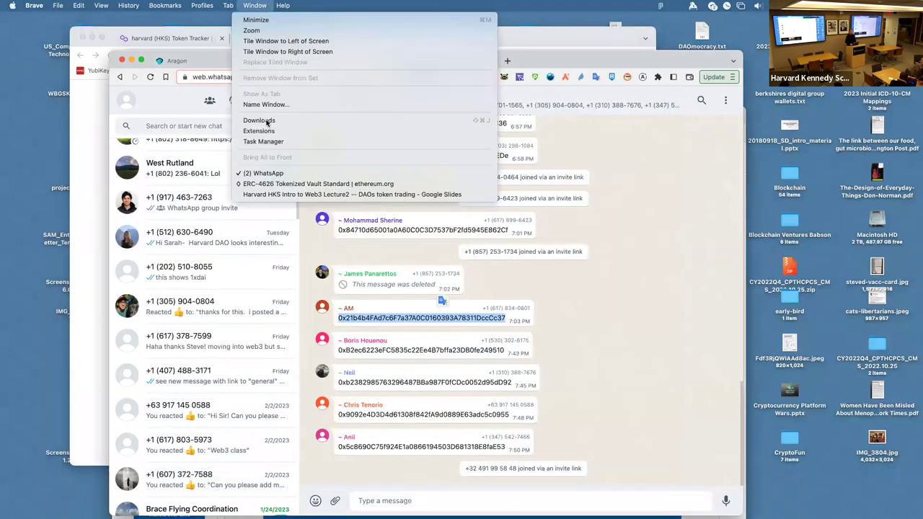
click(256, 195)
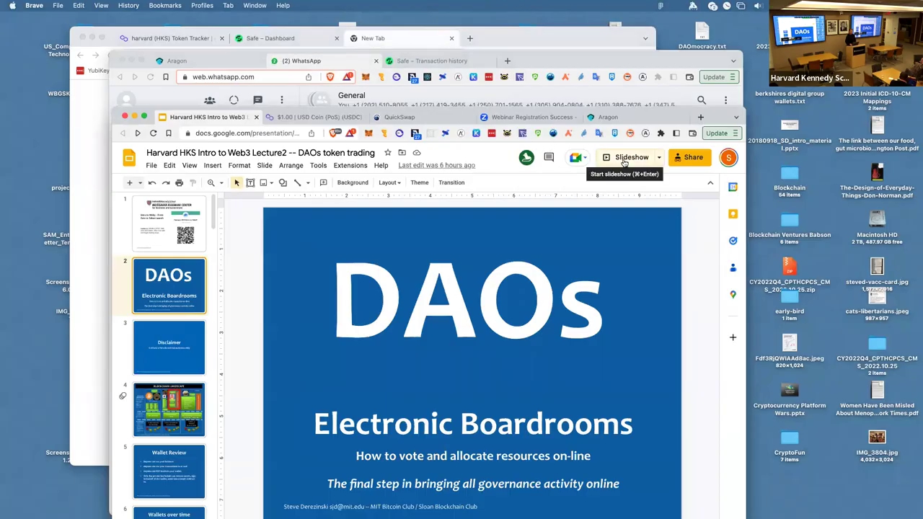
Present the lecture full screen and advance past Setup a new org to the Aragon Tokens slide.
click(624, 158)
key(Right)
key(Right)
key(Right)
key(Right)
key(Right)
key(Right)
key(Right)
key(Right)
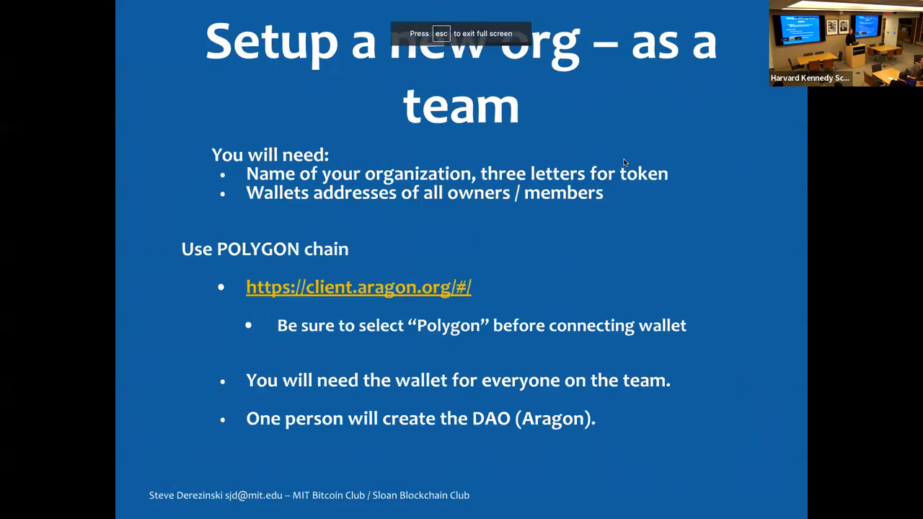
key(Right)
key(Right)
key(Right)
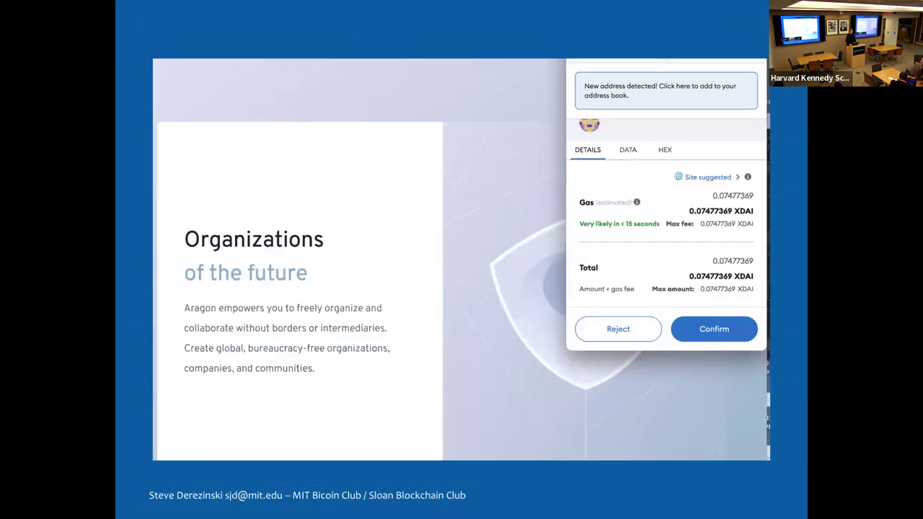
key(Right)
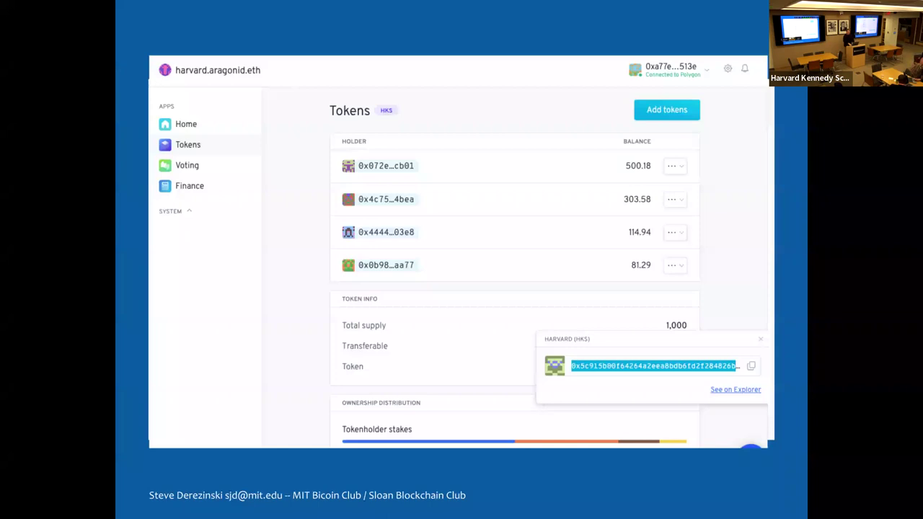
Advance through the Voting and List token for sale slides to Key concepts in Innovation.
key(alt+Tab)
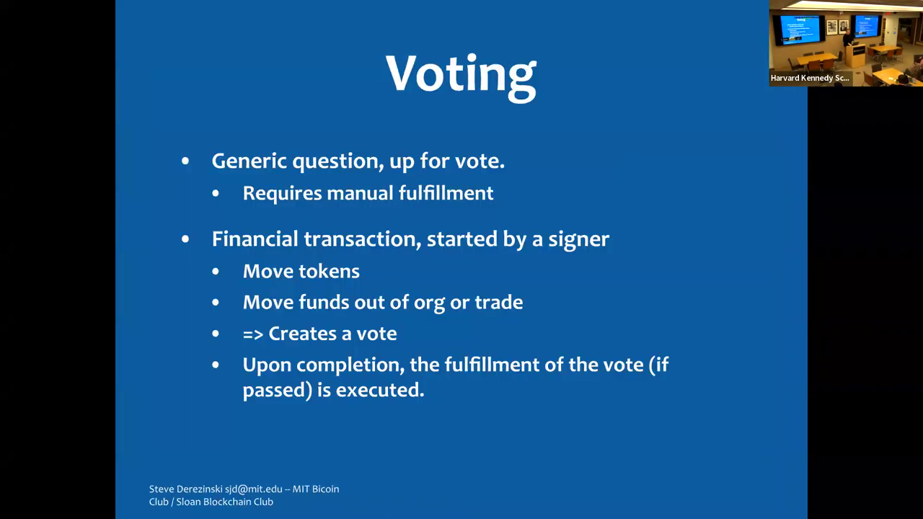
key(Right)
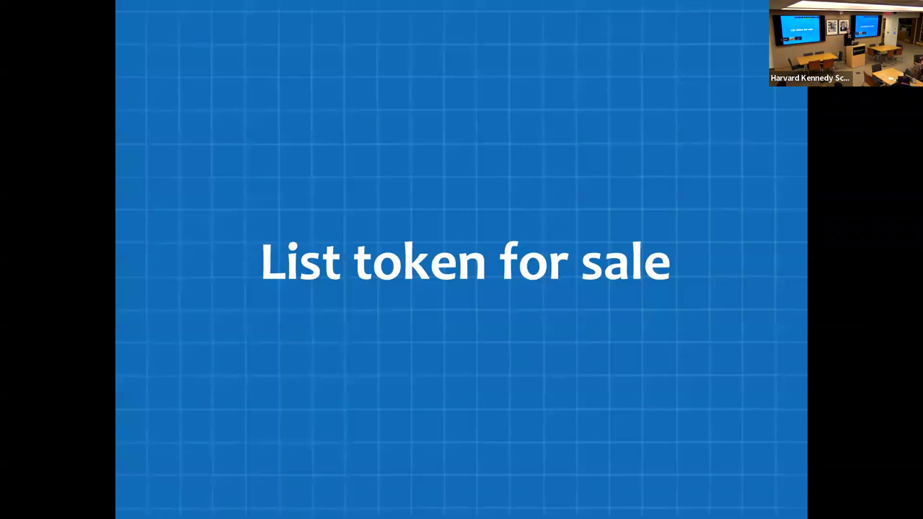
key(Right)
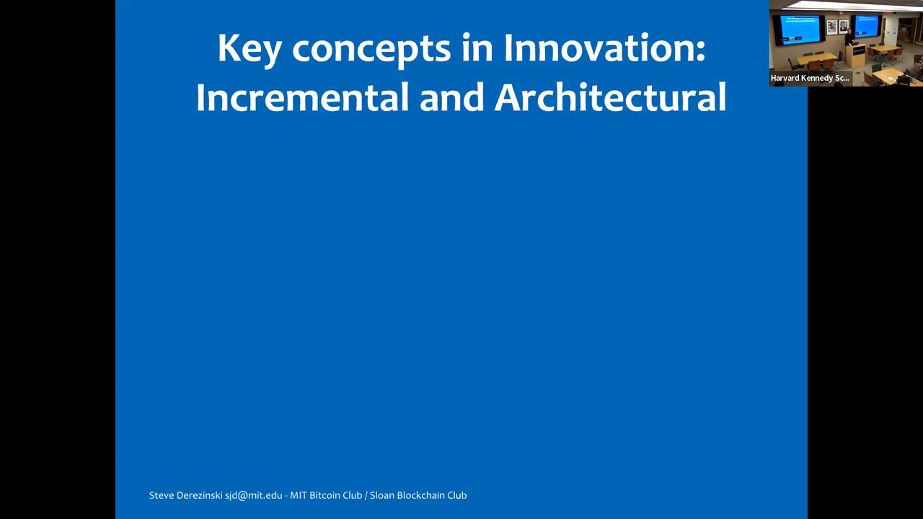
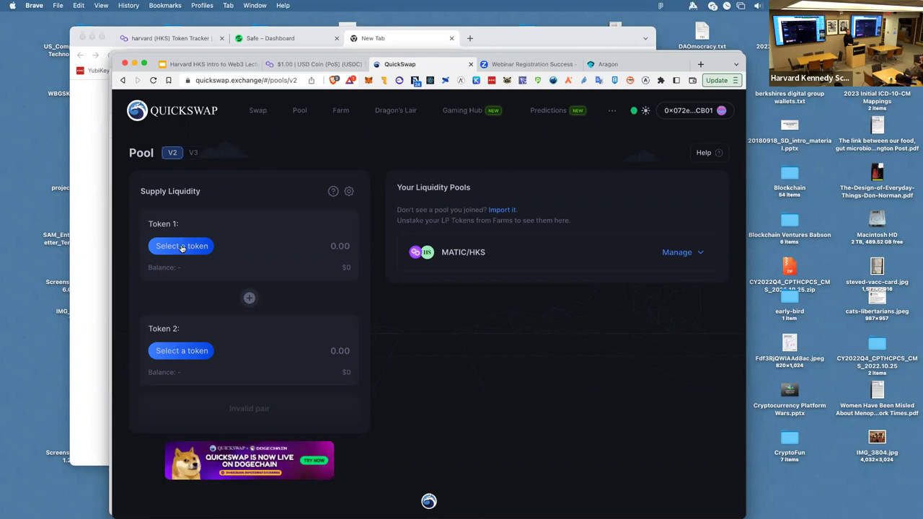
Choose MATIC as Token 1 and open the token list for Token 2.
click(182, 247)
click(285, 214)
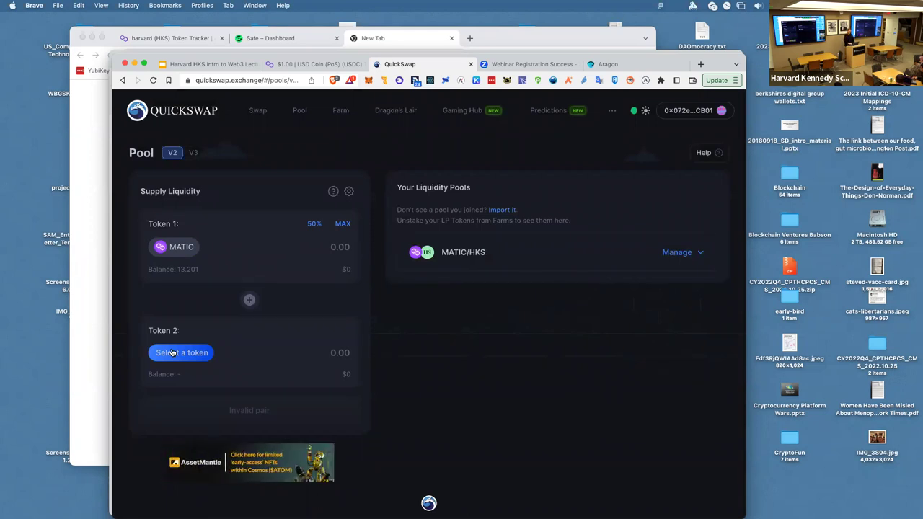
click(172, 351)
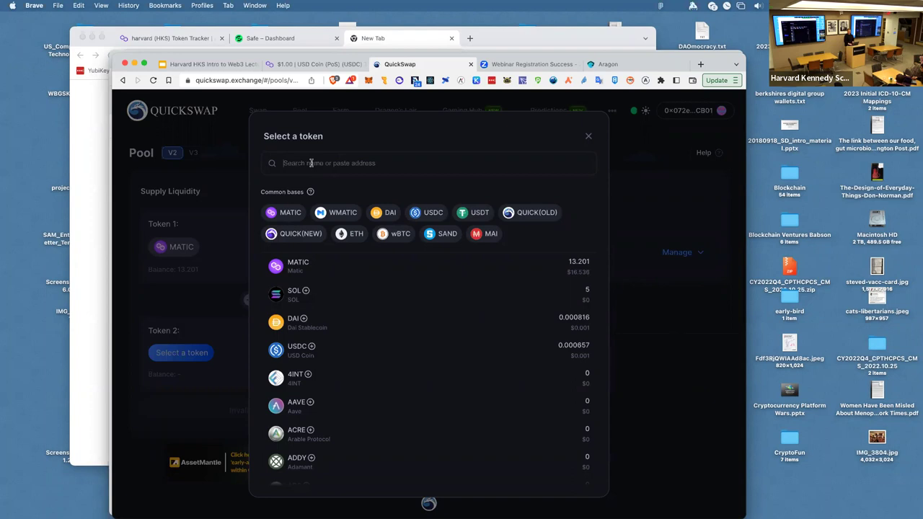
click(297, 67)
Go back to the harvard (HKS) page on Polygonscan, copy its contract address, and return to QuickSwap.
click(122, 81)
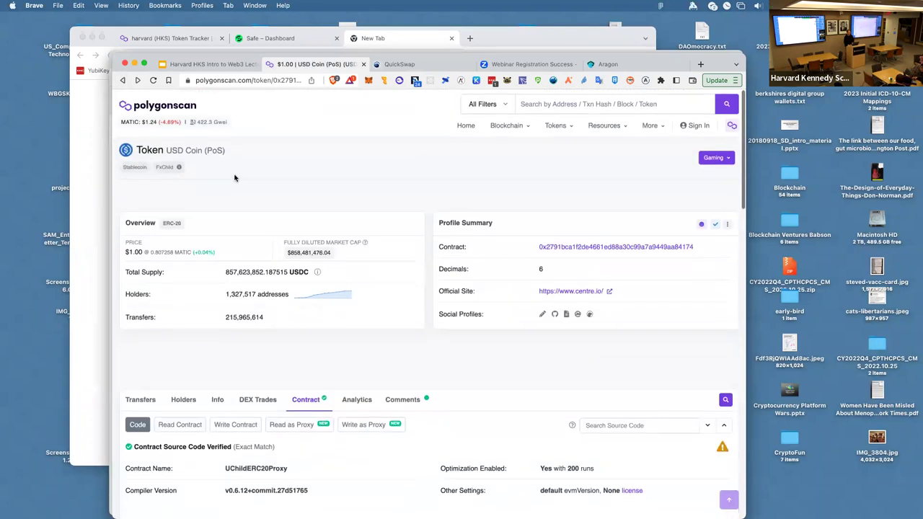
click(123, 81)
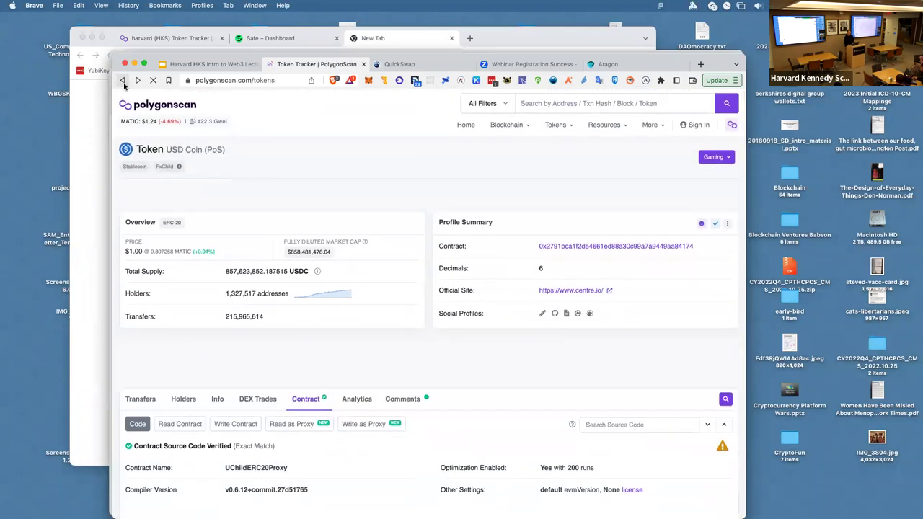
click(124, 80)
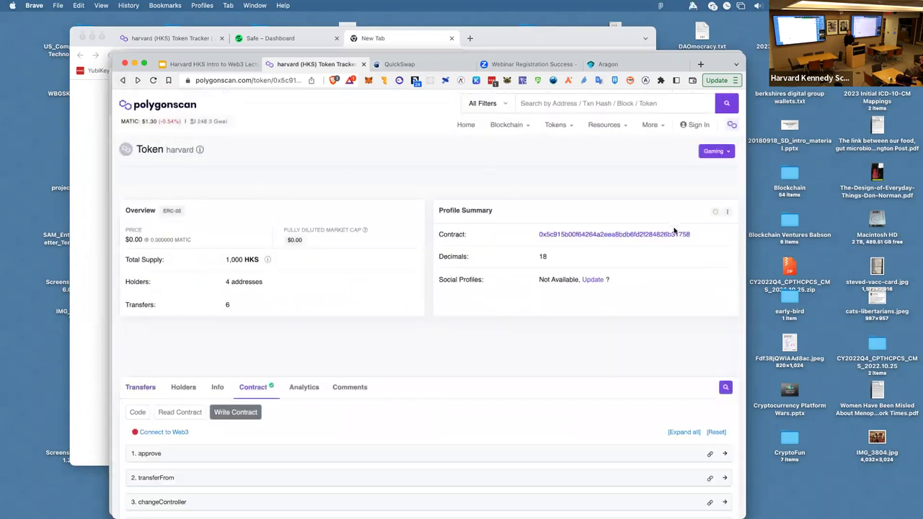
click(695, 235)
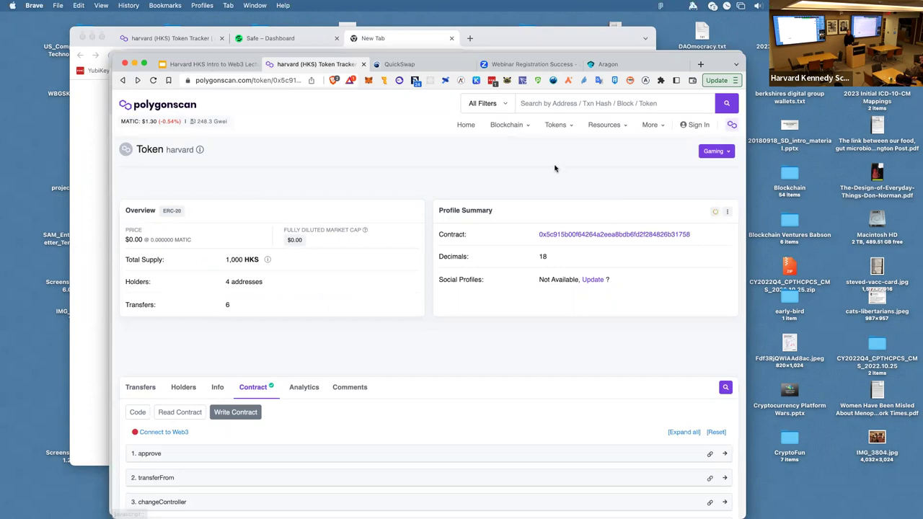
click(400, 64)
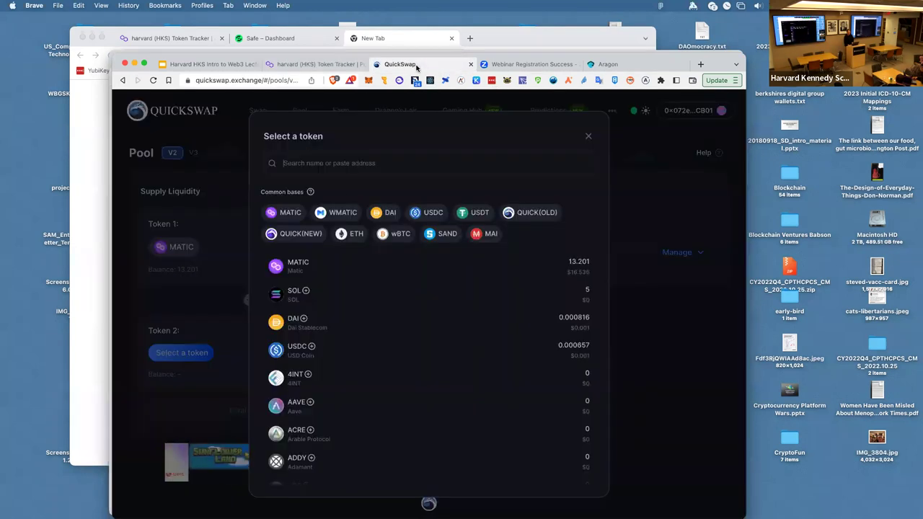
Paste the HKS contract address into the token search and pick HKS as Token 2.
click(328, 163)
key(super+v)
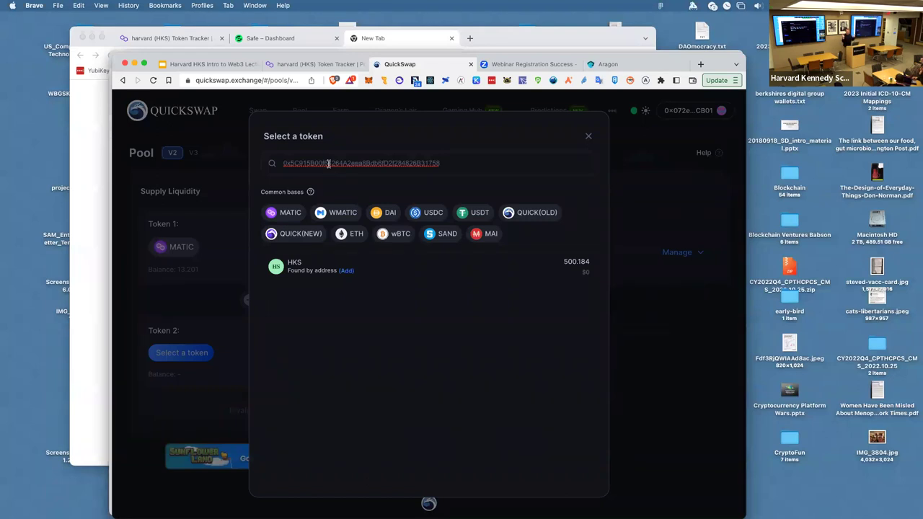
click(328, 163)
click(315, 272)
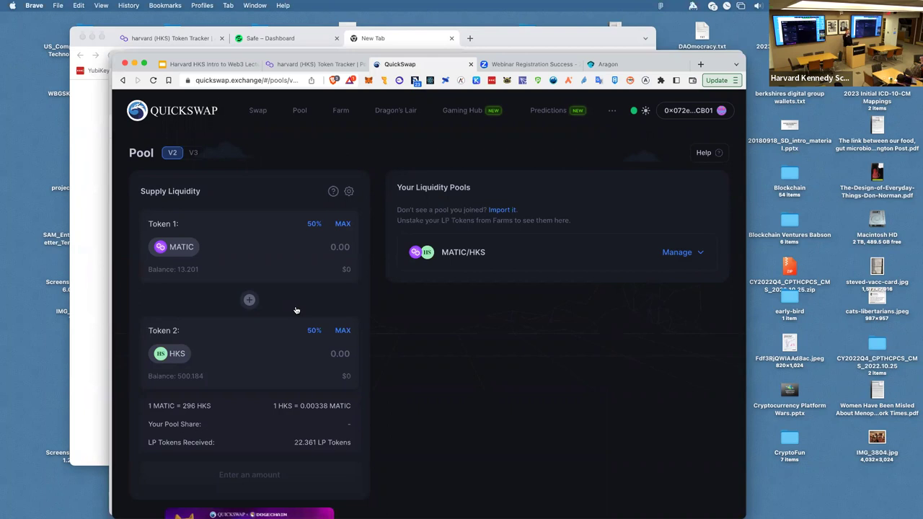
Enter 100 as the HKS amount, pairing about 0.3384 MATIC, then bring up the lecture slides.
click(328, 353)
text(100)
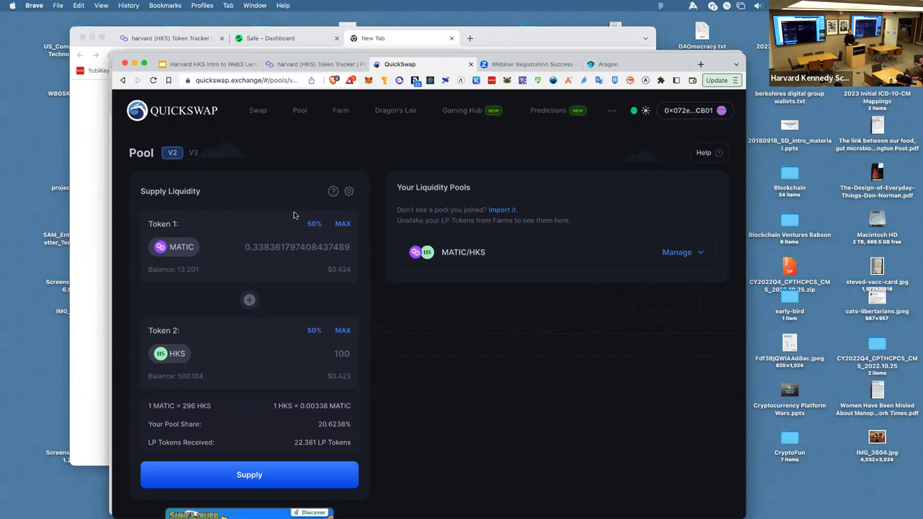
click(221, 64)
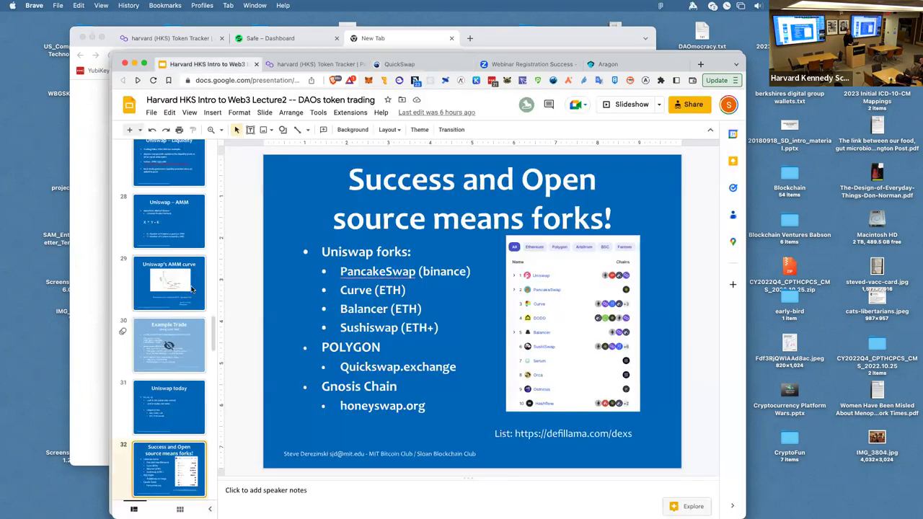
Browse lecture slides 19, 18, 17, 15 and 20 (Aragon Tokens), then return to QuickSwap.
scroll(189, 287, up, 3)
scroll(190, 286, up, 5)
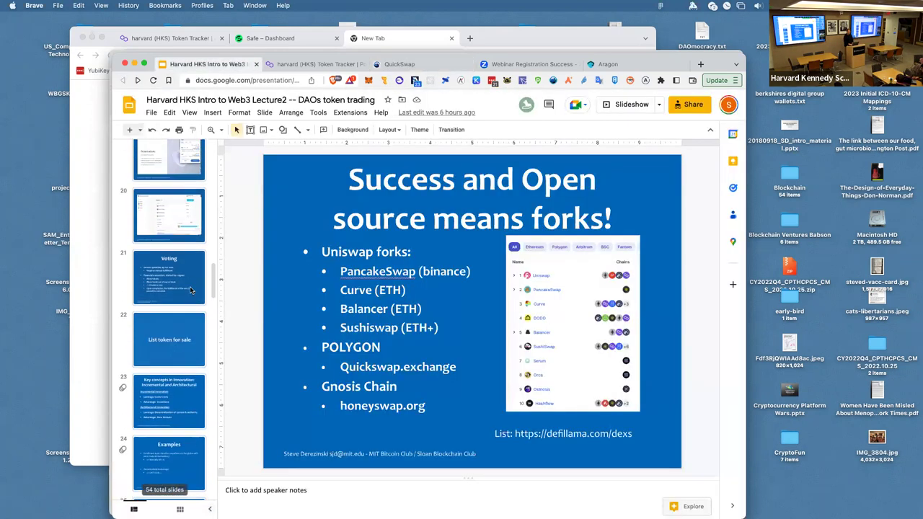
click(180, 291)
click(173, 220)
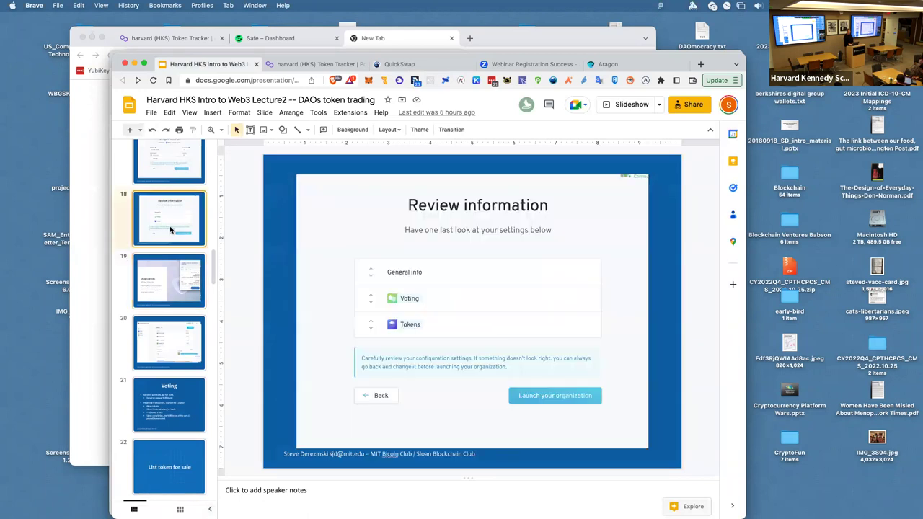
click(163, 170)
scroll(162, 170, up, 3)
click(158, 250)
scroll(157, 250, down, 5)
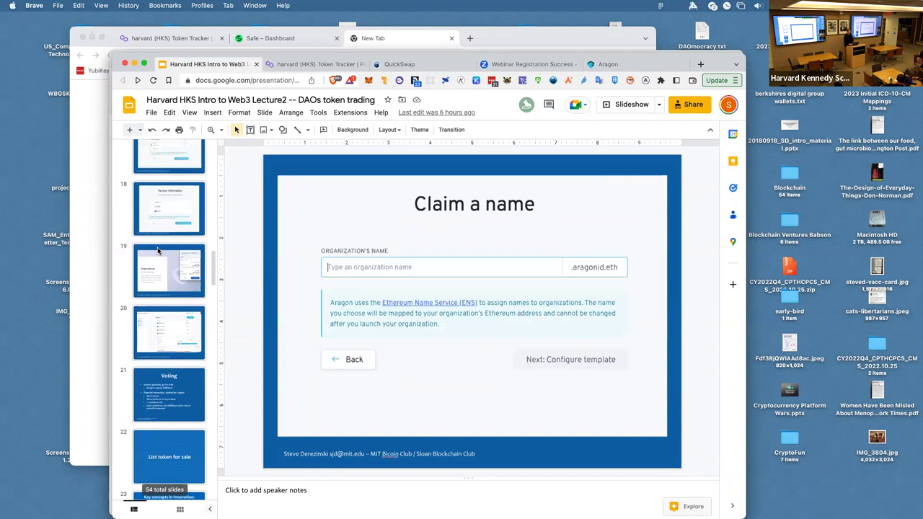
click(160, 321)
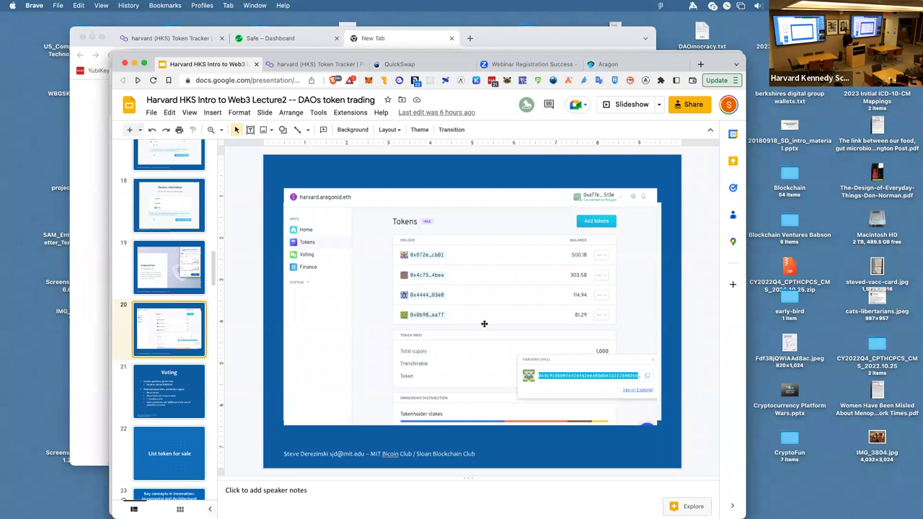
click(415, 65)
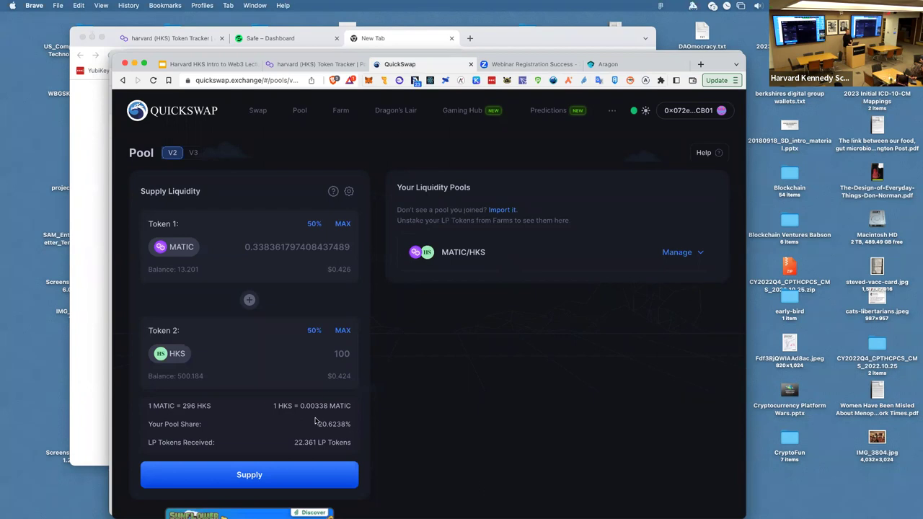
Reopen the Token 2 HKS selector over the filled MATIC/HKS supply form.
click(173, 356)
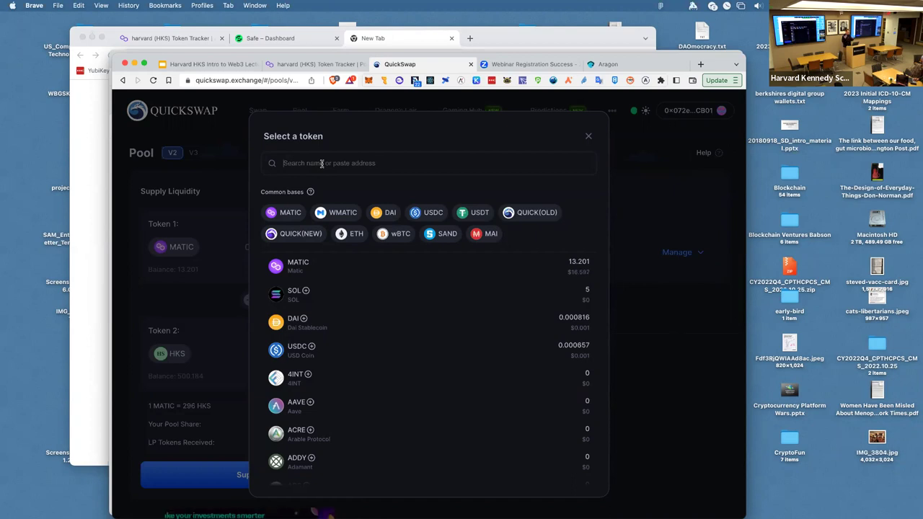
Paste the HKS contract address and select the HKS token found by address.
key(super+v)
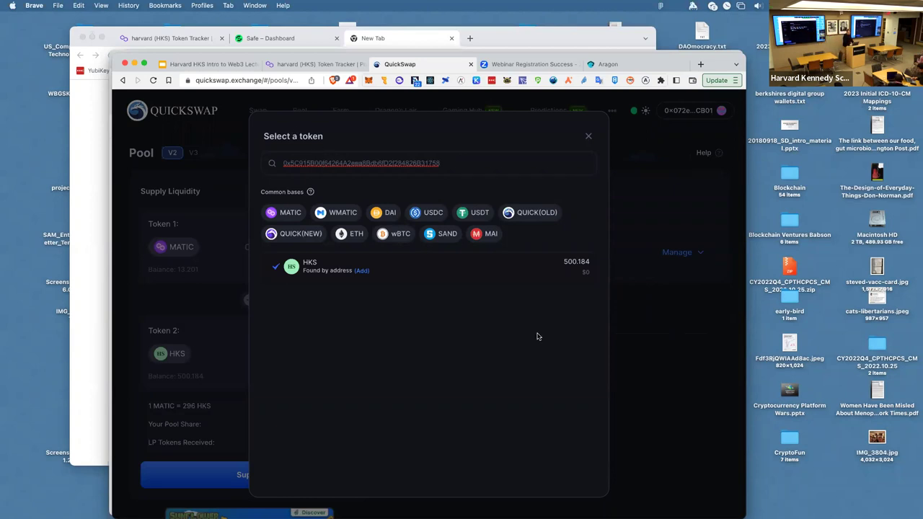
click(632, 371)
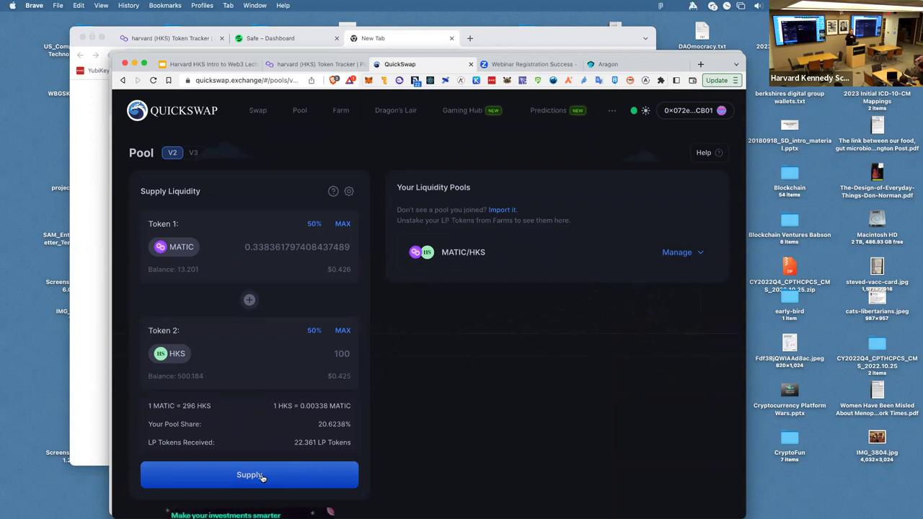
Open the Supplying Liquidity confirmation for 100 HKS and 0.338 MATIC, dismiss it, and return to the slides.
click(257, 475)
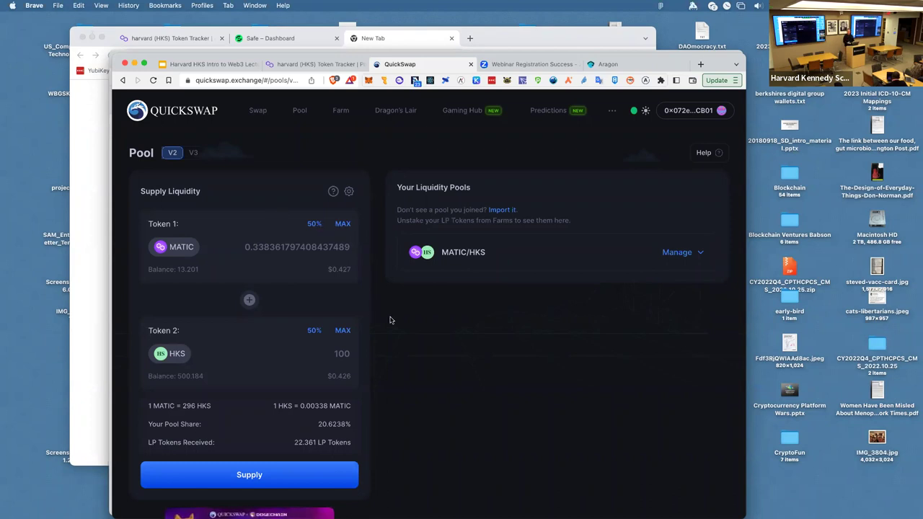
click(245, 476)
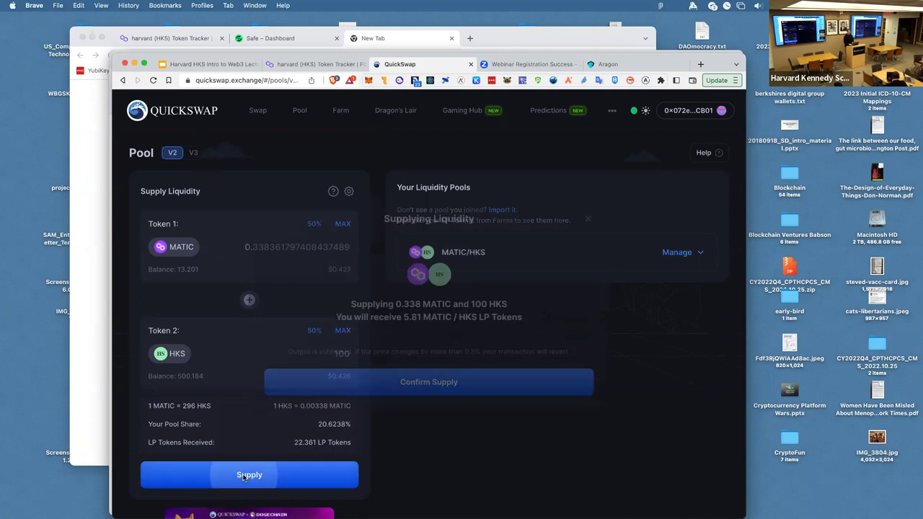
click(588, 219)
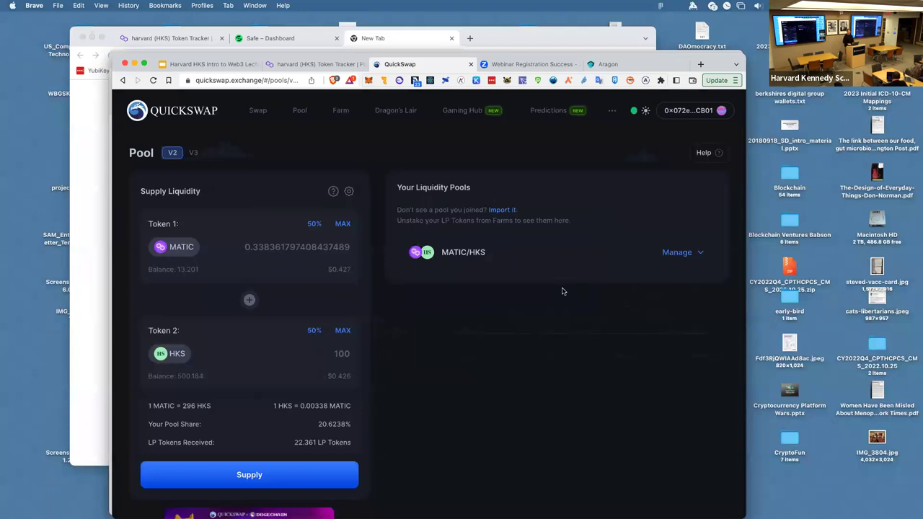
click(208, 65)
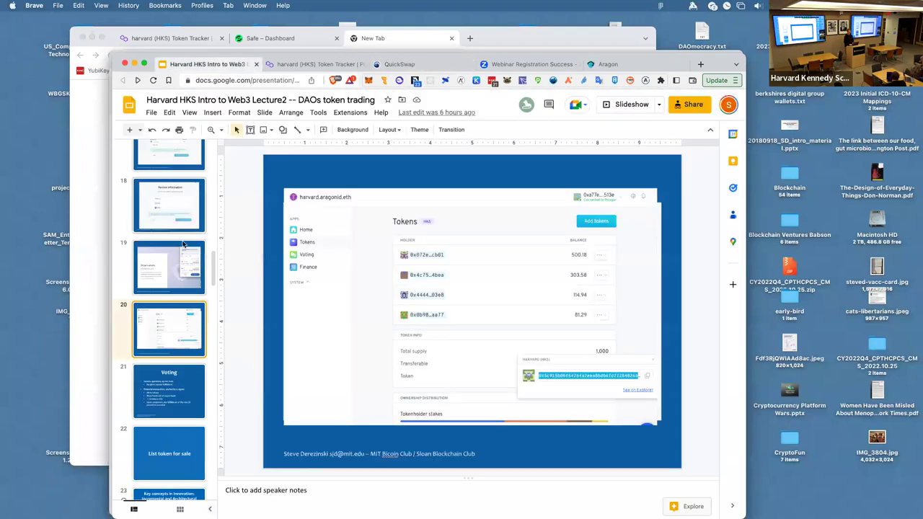
View slides 26 (Uniswap, Nov 2018) and 29 (Uniswap's AMM curve), then return to QuickSwap.
scroll(173, 274, down, 10)
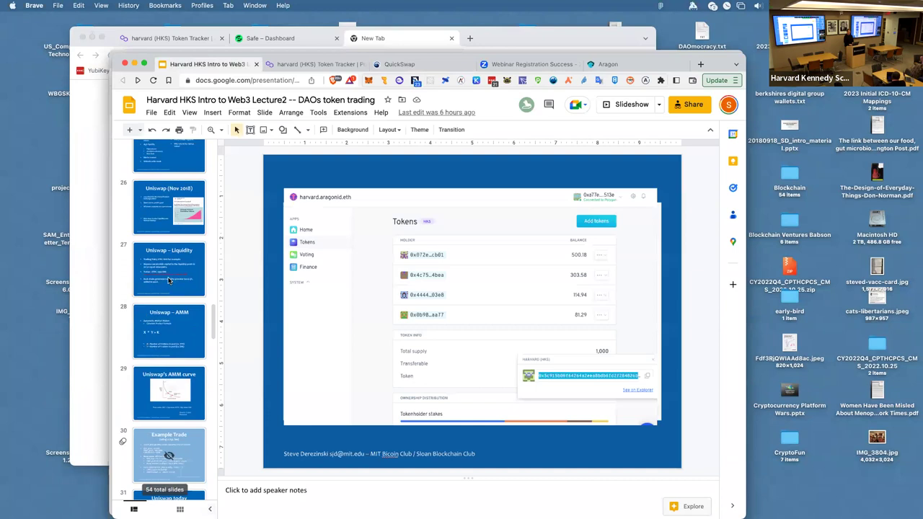
click(170, 220)
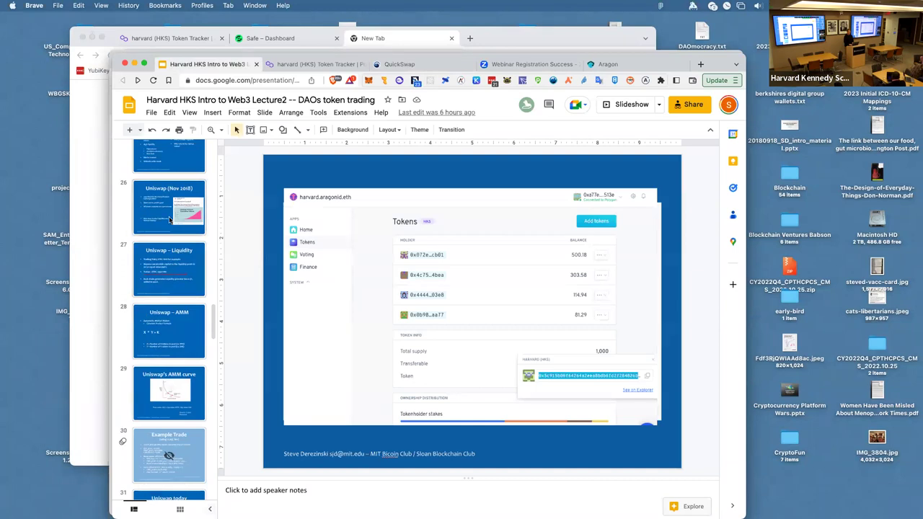
click(163, 387)
scroll(164, 360, down, 4)
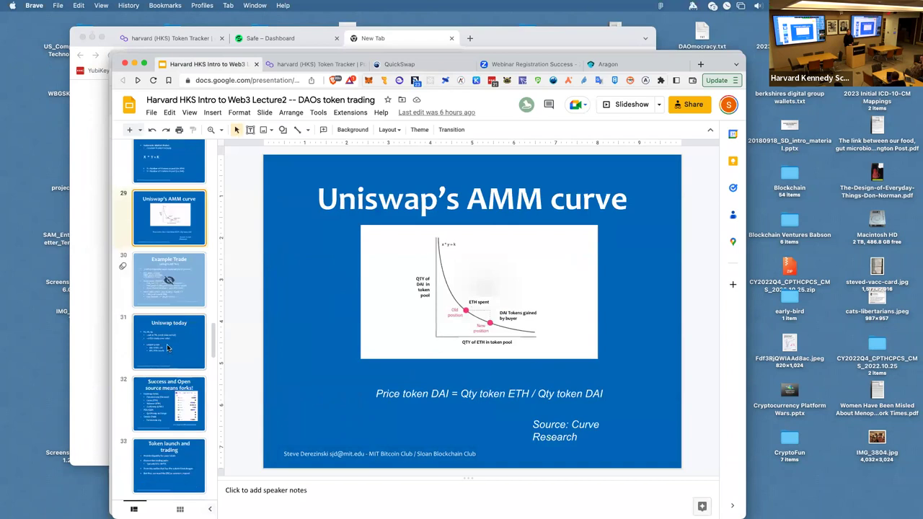
scroll(165, 353, down, 1)
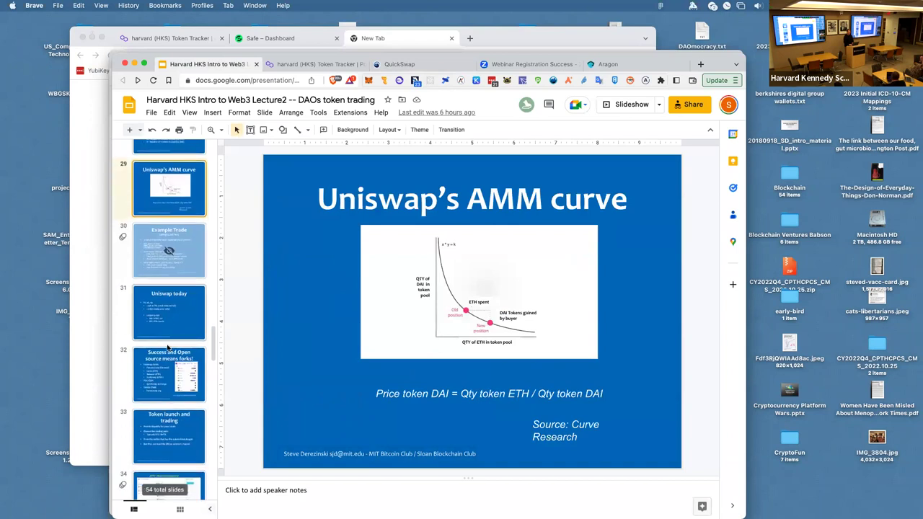
click(400, 65)
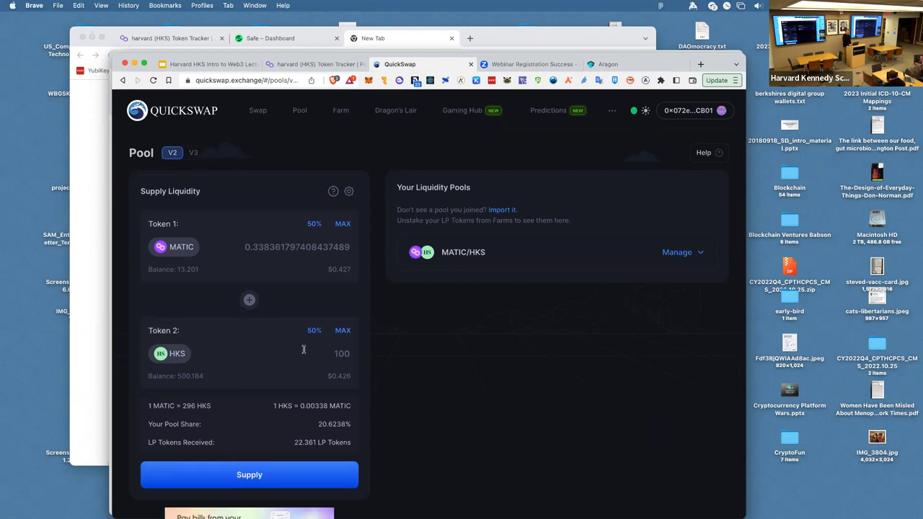
Select the 100 HKS and MATIC amounts, then go to the Swap page.
double_click(327, 354)
double_click(308, 247)
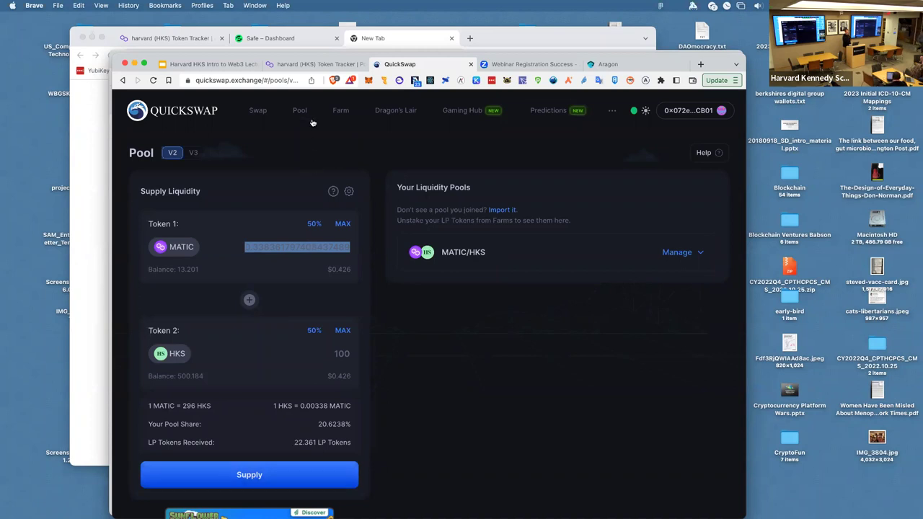
click(263, 118)
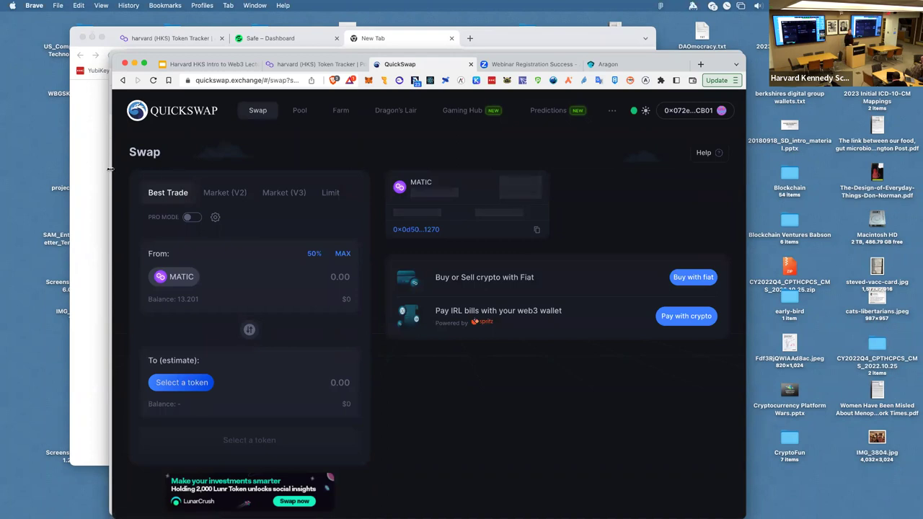
Bring up slide 33, 'Token launch and trading', in the lecture slides.
click(191, 65)
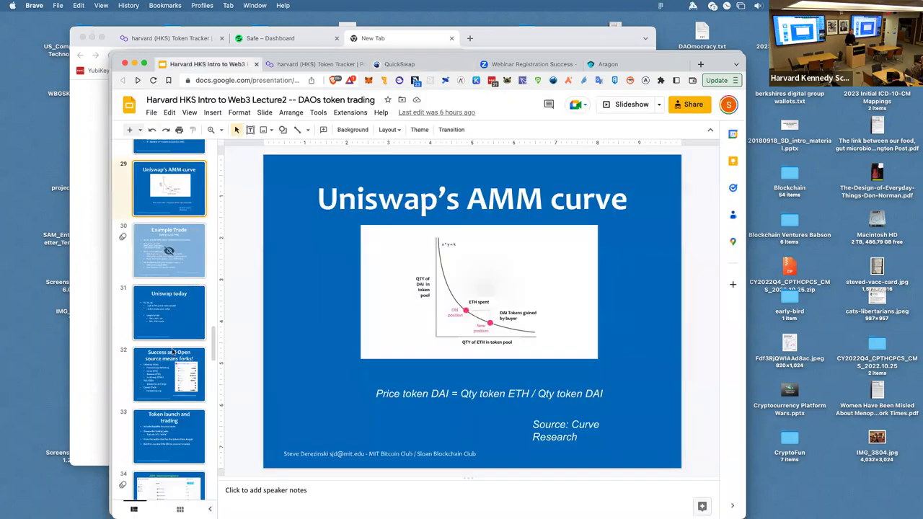
click(173, 415)
scroll(173, 425, down, 5)
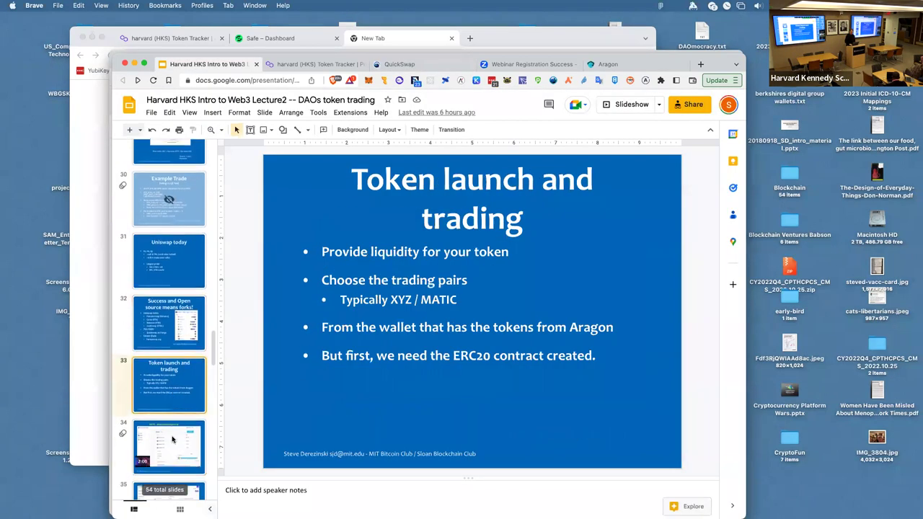
scroll(172, 439, down, 4)
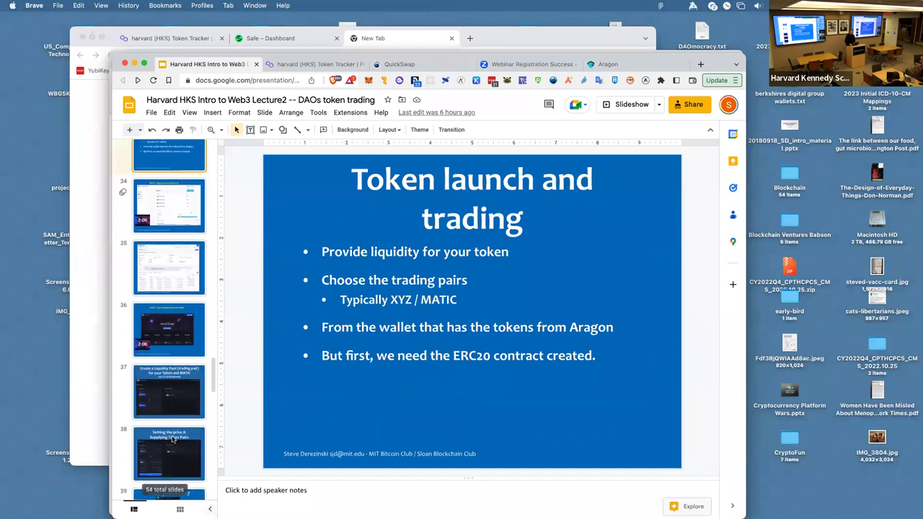
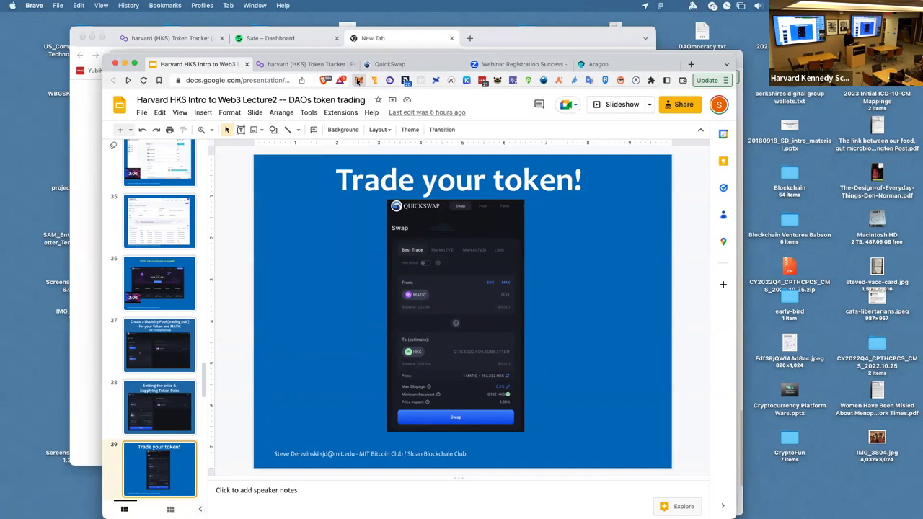
Open the 7.5 MATIC send from MetaMask's Activity list on the Polygonscan block explorer.
click(236, 278)
click(321, 278)
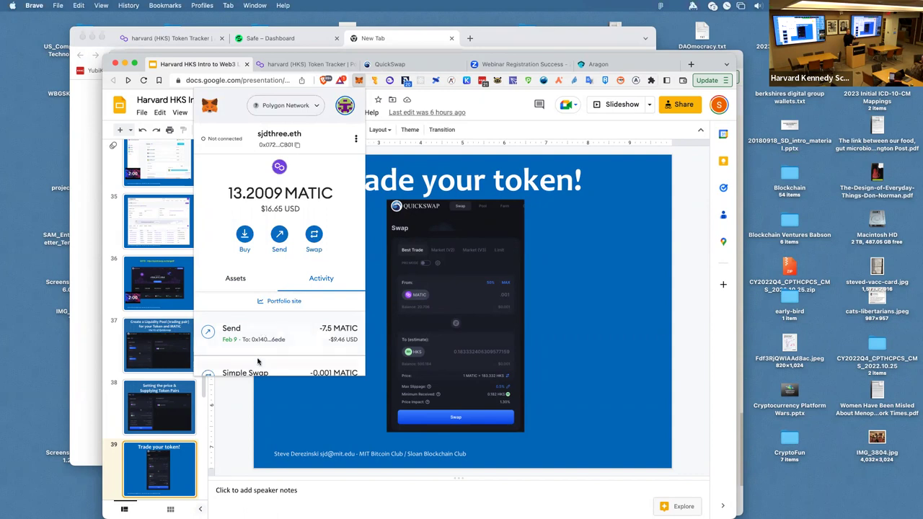
scroll(259, 363, down, 10)
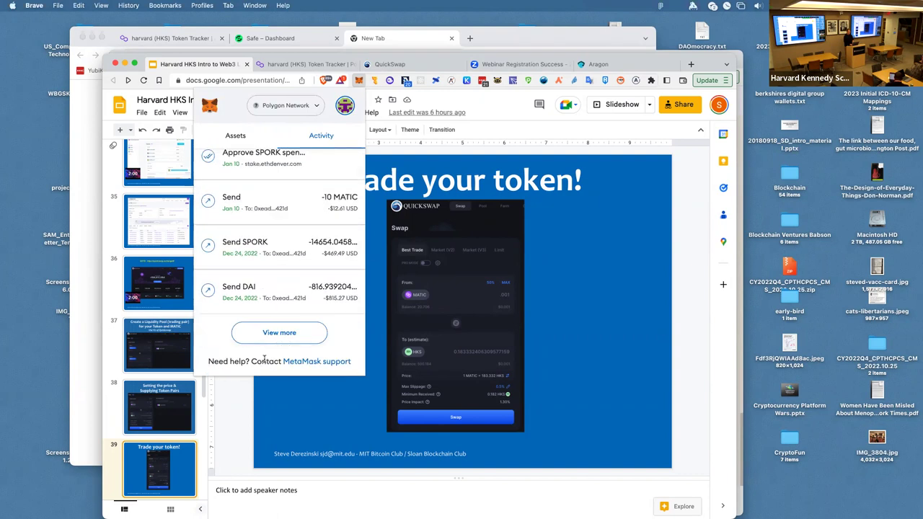
scroll(285, 314, up, 5)
scroll(284, 314, up, 5)
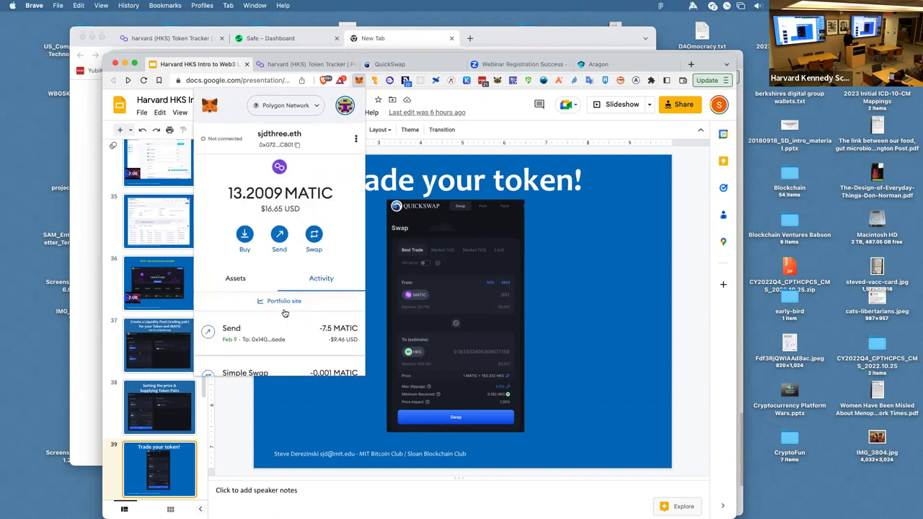
click(235, 332)
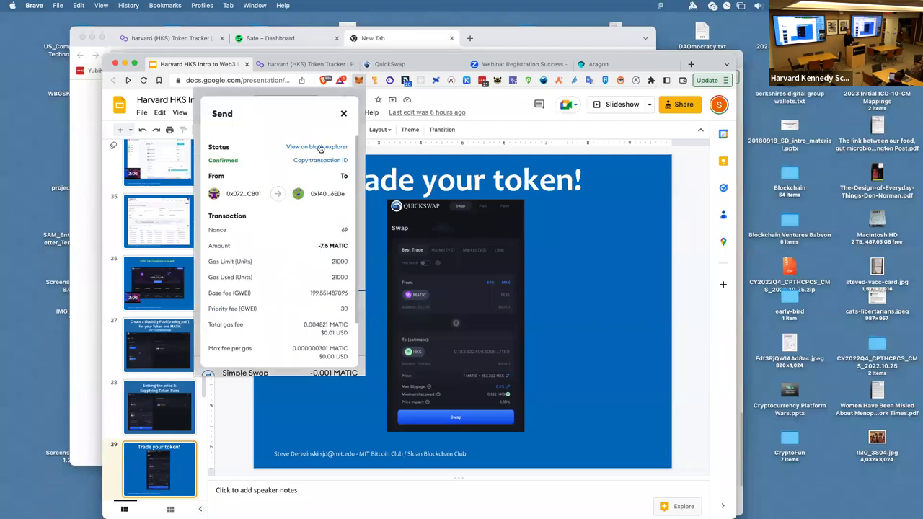
click(319, 148)
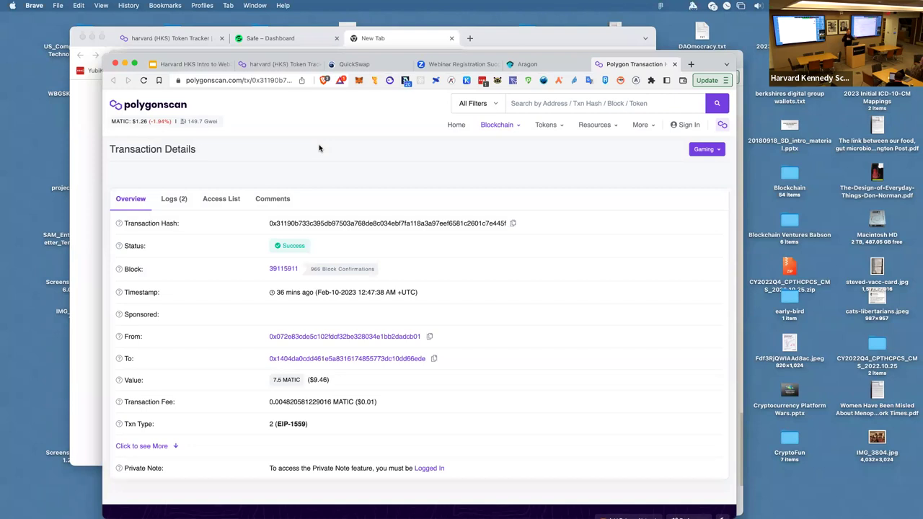
Check the 7.5 MATIC transfer's Success status, then reopen MetaMask over the Polygonscan page.
mouse_move(275, 252)
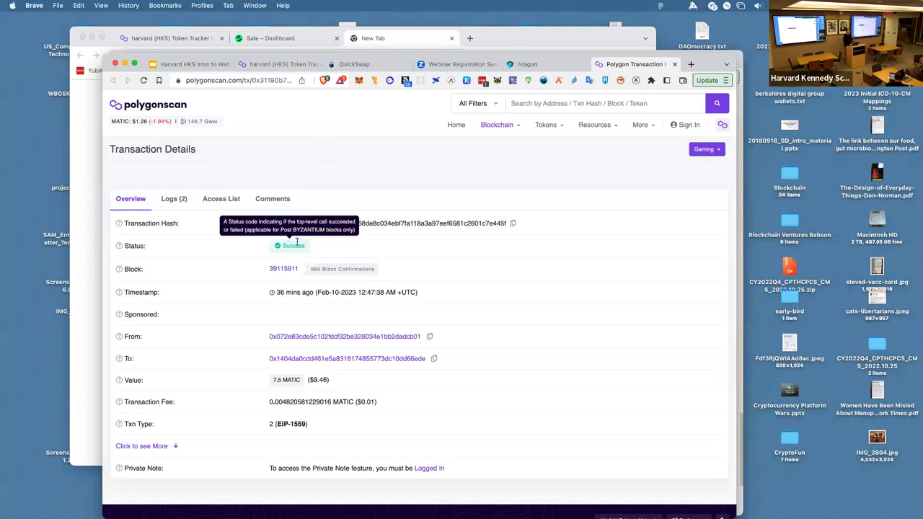
click(358, 81)
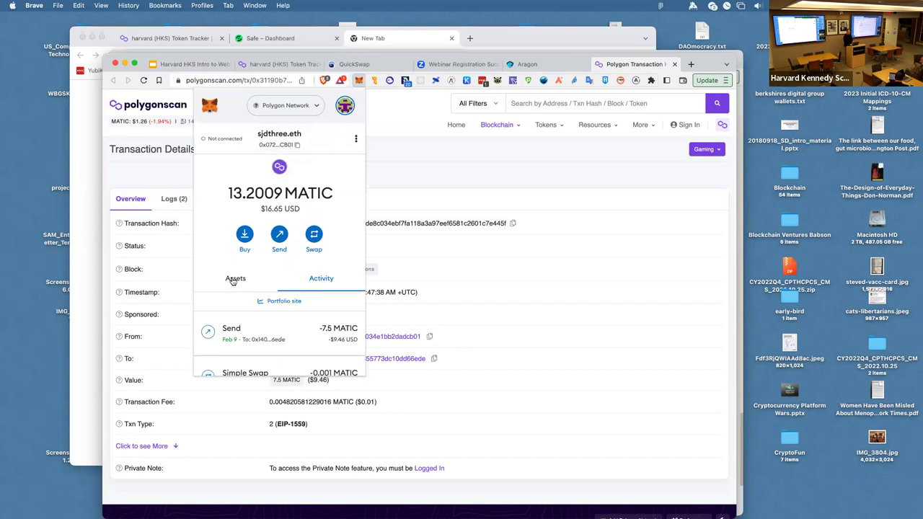
Start a custom token import from MetaMask Assets, then close the wallet without importing.
click(235, 280)
scroll(254, 282, down, 3)
scroll(256, 282, up, 3)
scroll(259, 286, down, 5)
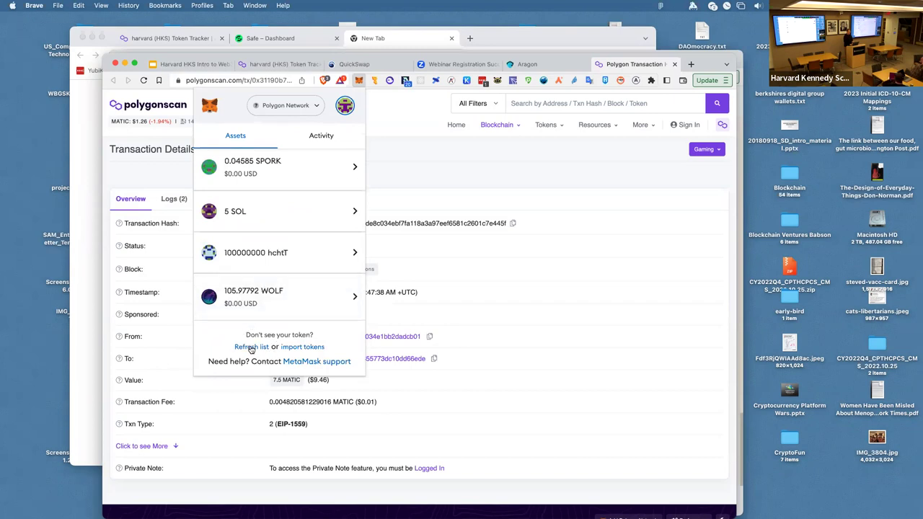
click(303, 348)
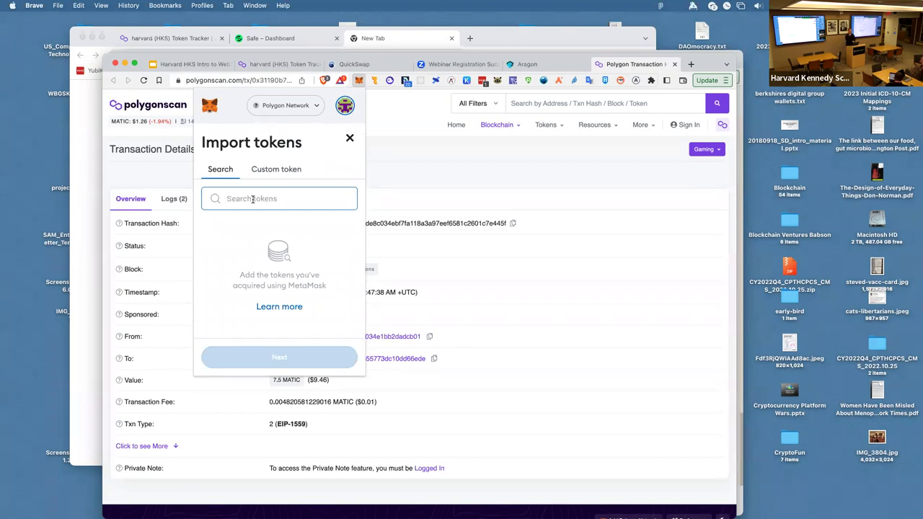
click(274, 171)
click(222, 259)
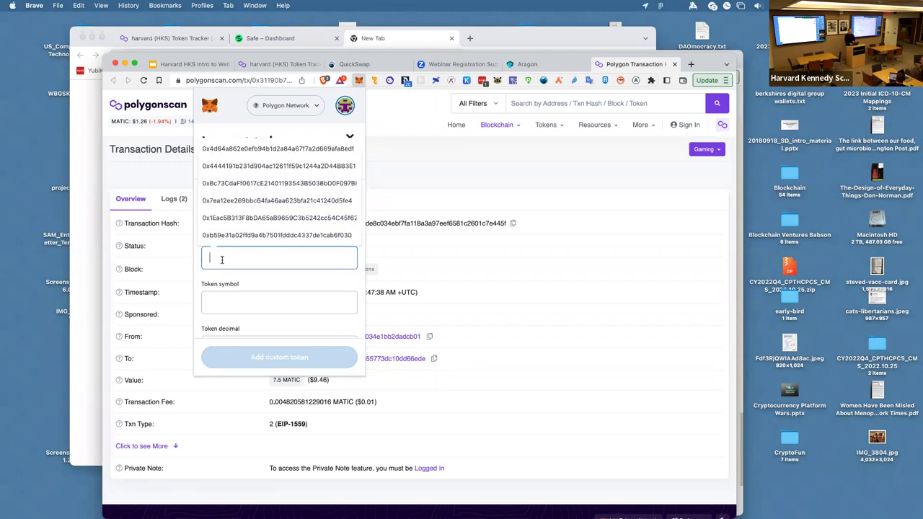
click(604, 247)
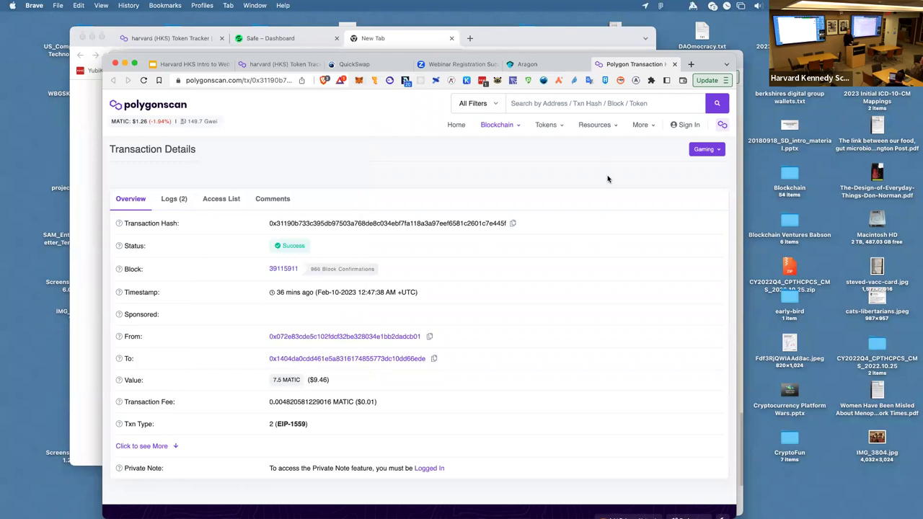
Copy the HKS contract address from its Polygonscan tracker and import it into MetaMask as a custom token.
click(280, 64)
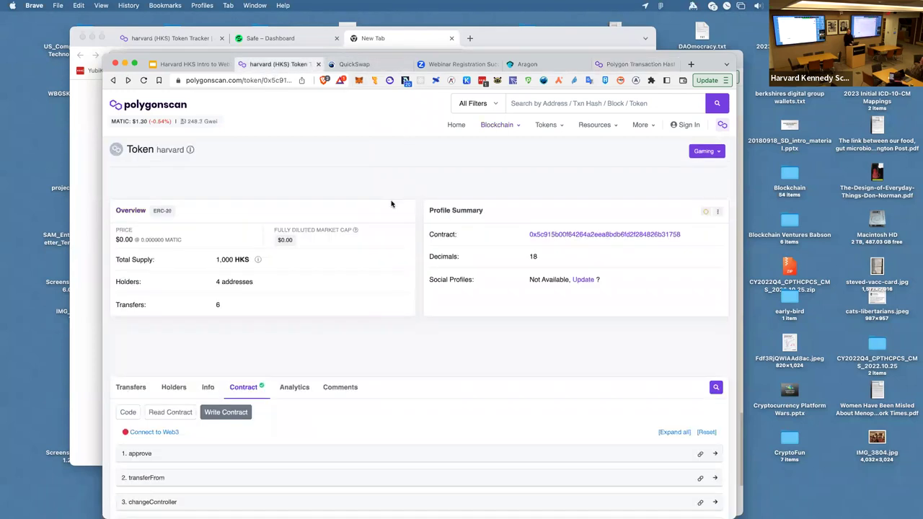
click(686, 233)
click(358, 80)
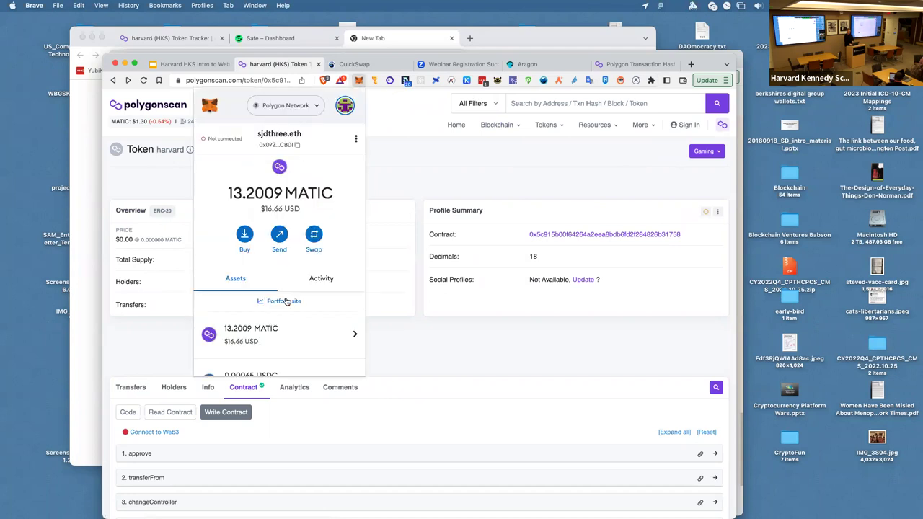
scroll(263, 311, down, 5)
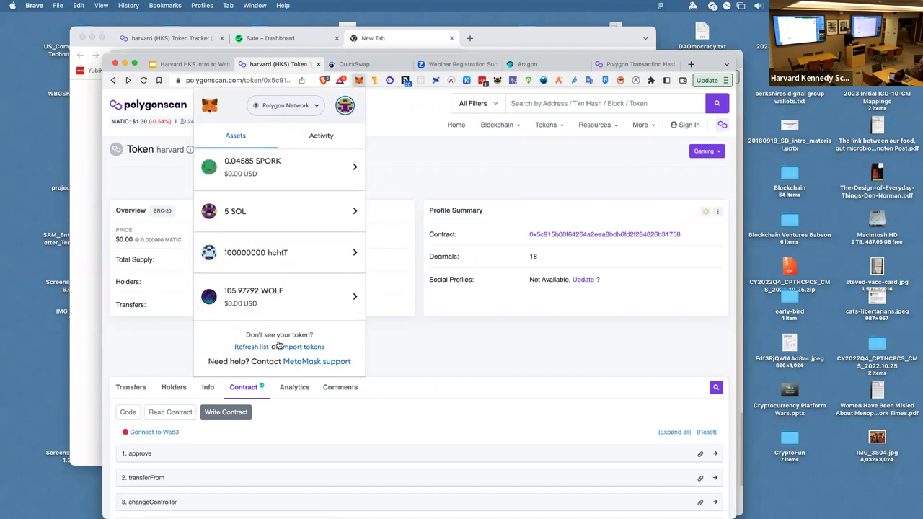
click(303, 347)
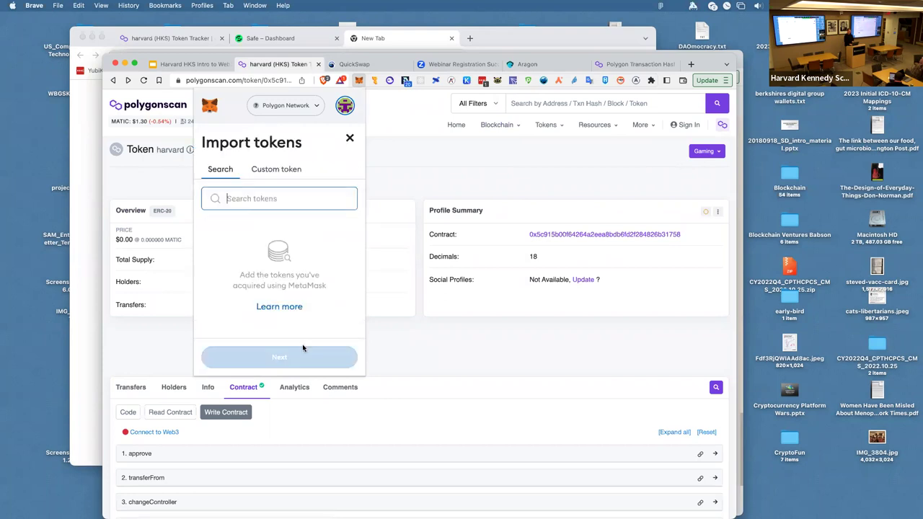
click(282, 171)
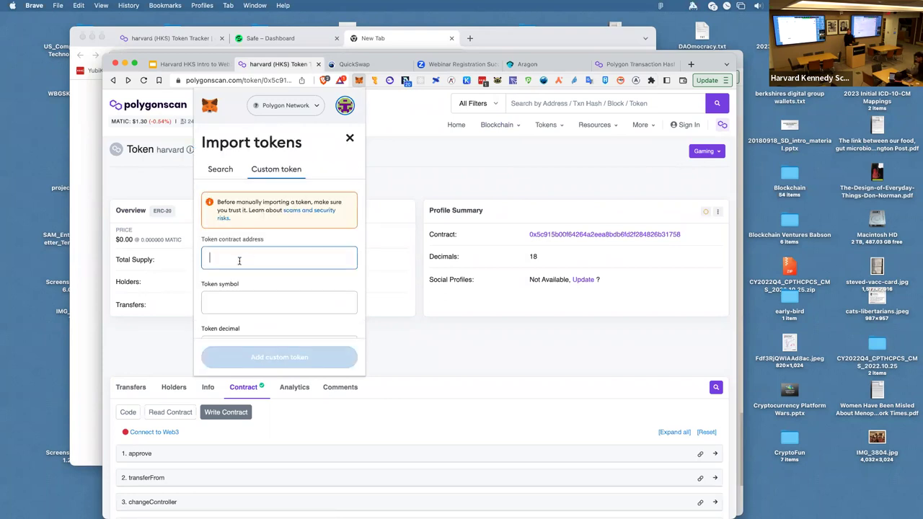
key(super+v)
scroll(282, 302, down, 2)
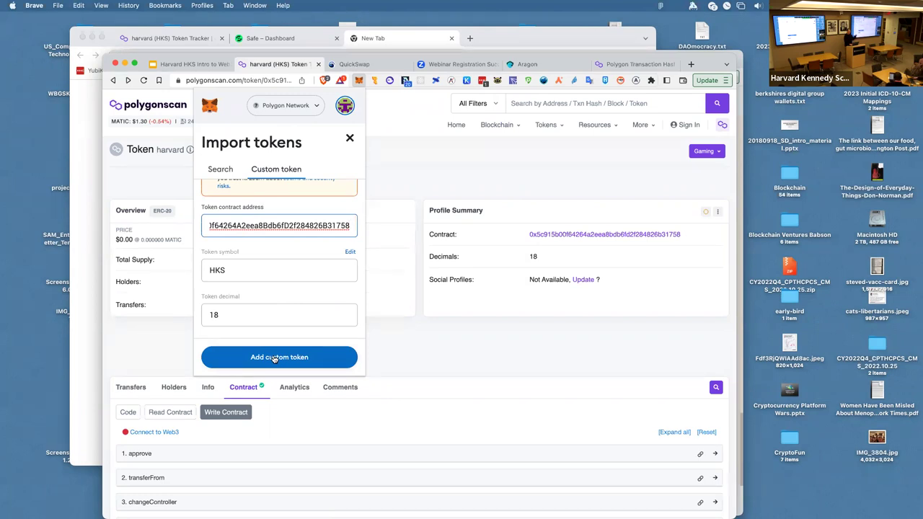
click(275, 358)
click(318, 354)
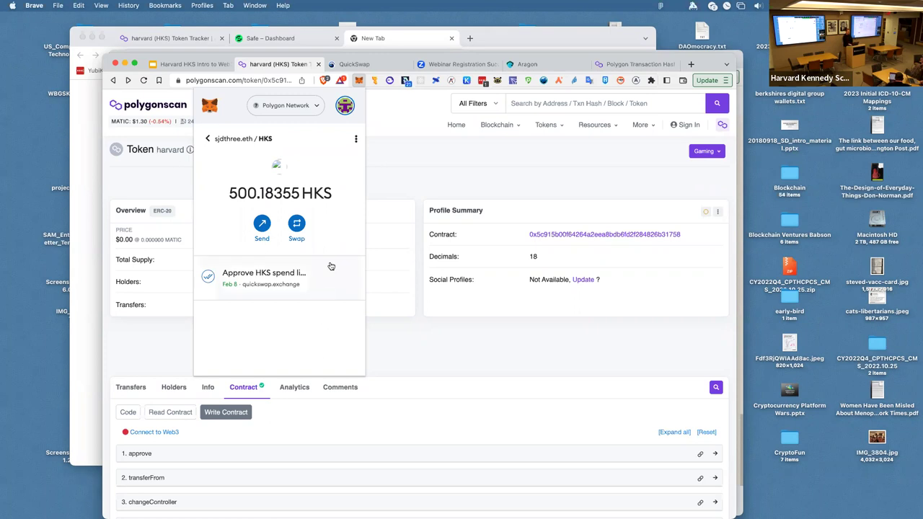
Check the 500.18355 HKS balance in the wallet's assets, then close MetaMask.
click(215, 142)
scroll(243, 306, down, 5)
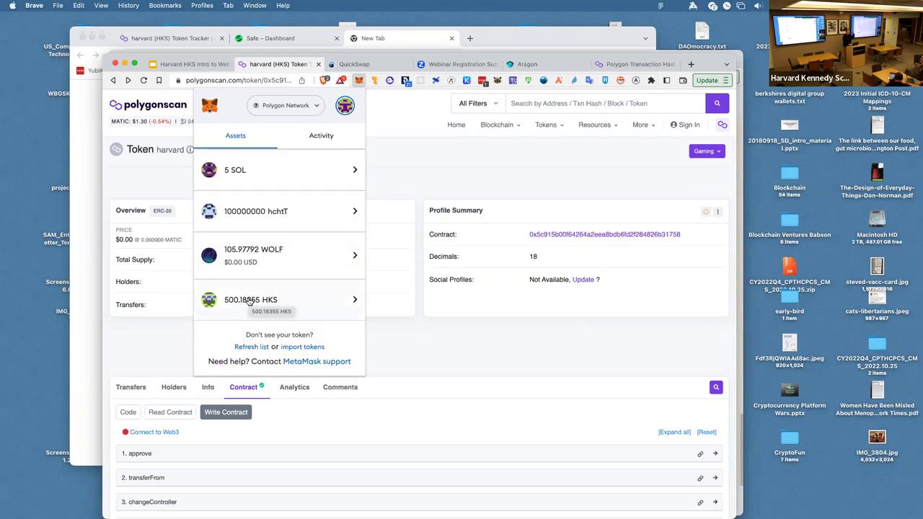
click(249, 301)
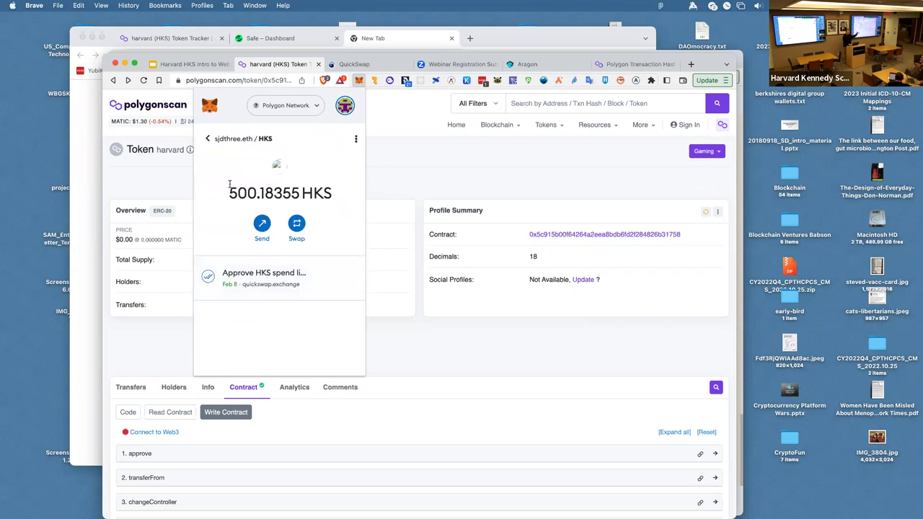
click(208, 139)
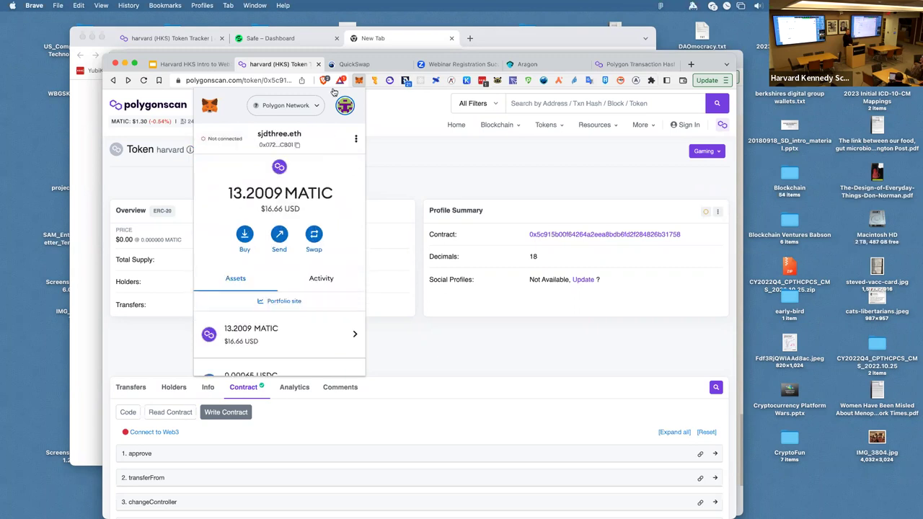
click(416, 153)
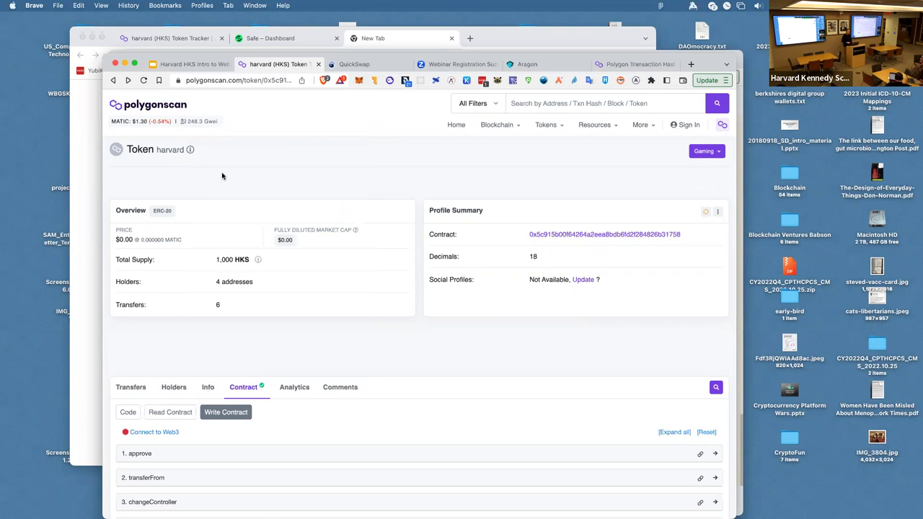
On QuickSwap, choose HKS as the token to receive by pasting its contract address.
click(372, 64)
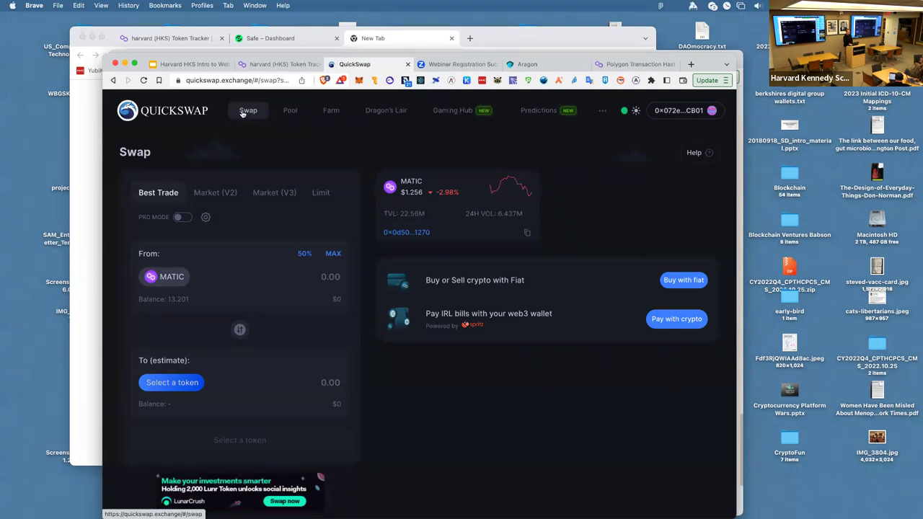
click(172, 382)
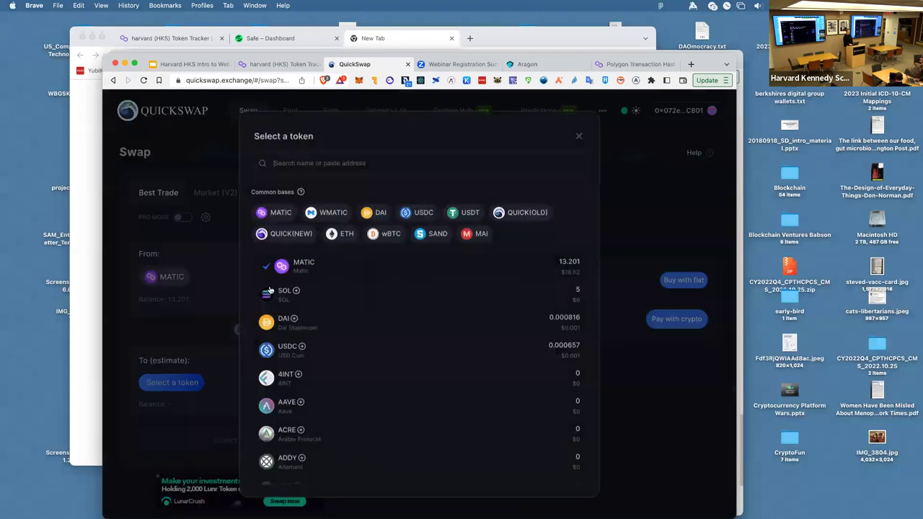
key(super+v)
click(287, 266)
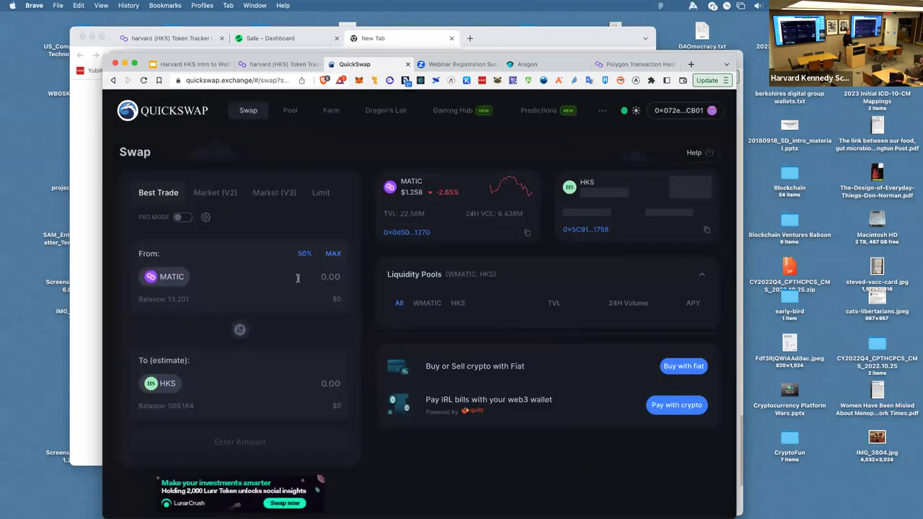
Try From amounts of 1000, 10, 1, .5 and .1 MATIC, ending on .01 MATIC (about 2.924 HKS).
click(307, 279)
text(.01)
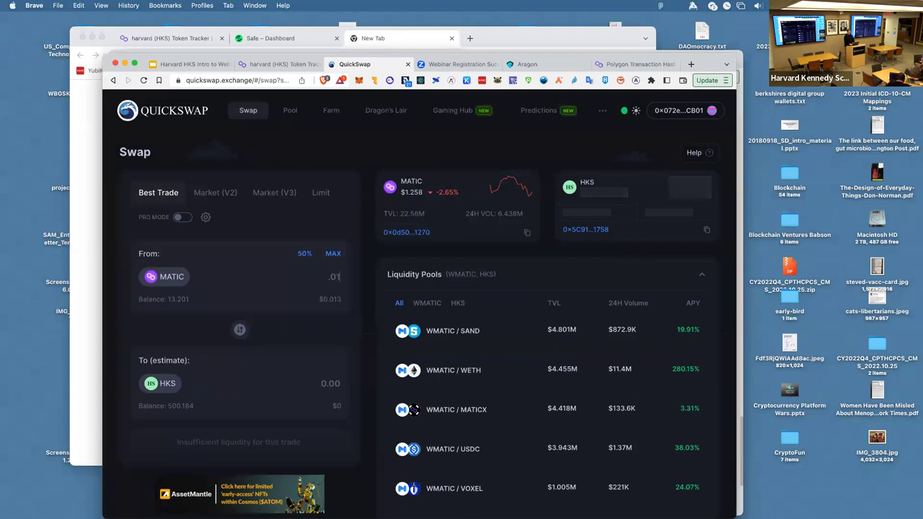
key(BackSpace)
key(BackSpace)
key(BackSpace)
text(1000)
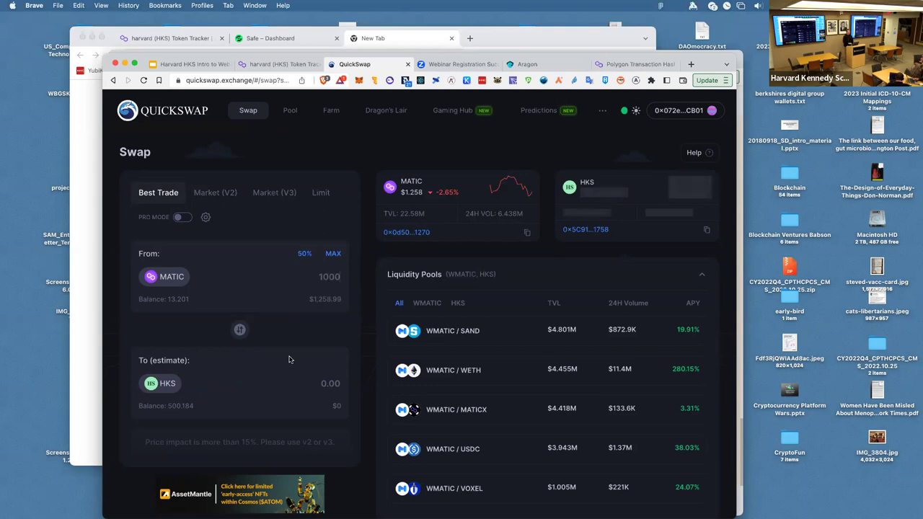
key(BackSpace)
key(BackSpace)
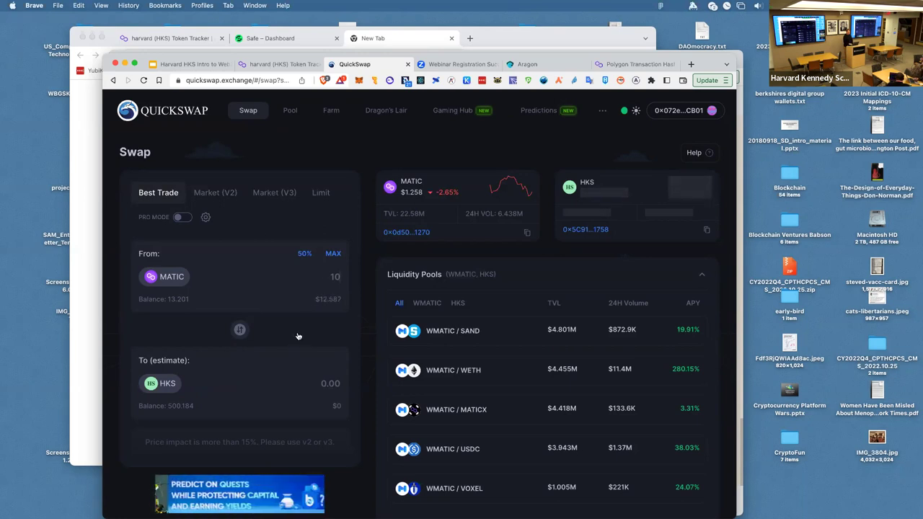
key(BackSpace)
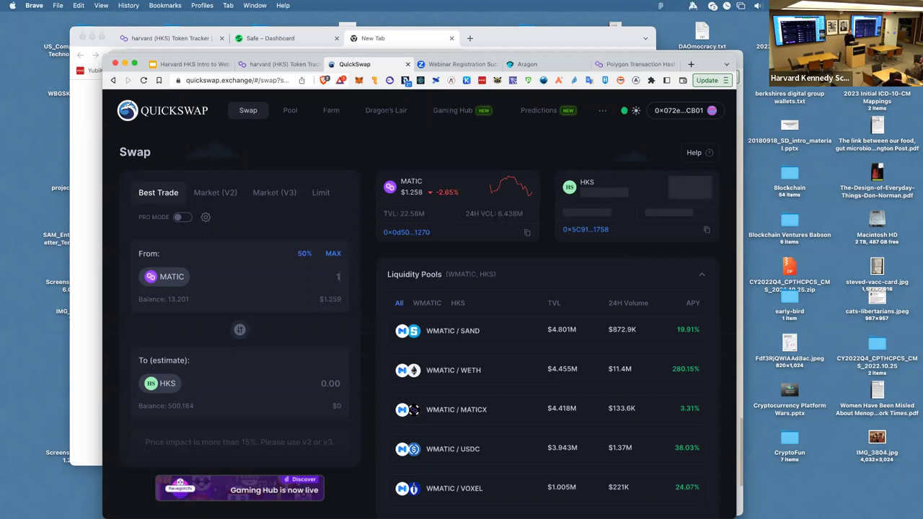
key(BackSpace)
text(.5)
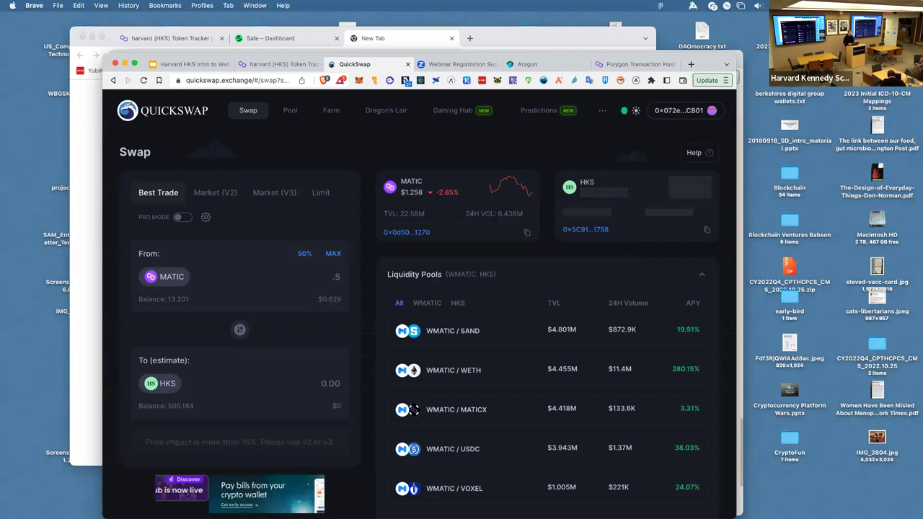
key(BackSpace)
text(1)
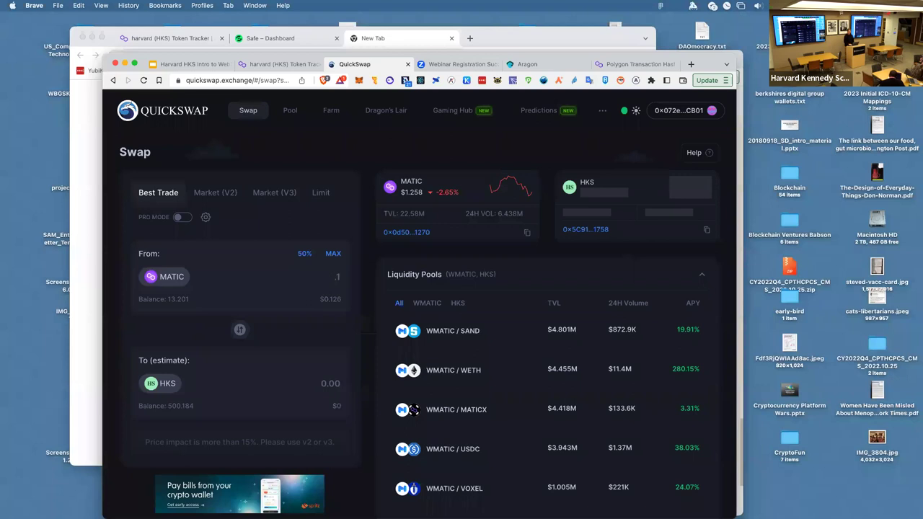
key(BackSpace)
text(01)
Change the From amount to .1 MATIC, quoting about 27.37 HKS at 7.91% price impact.
scroll(216, 403, down, 2)
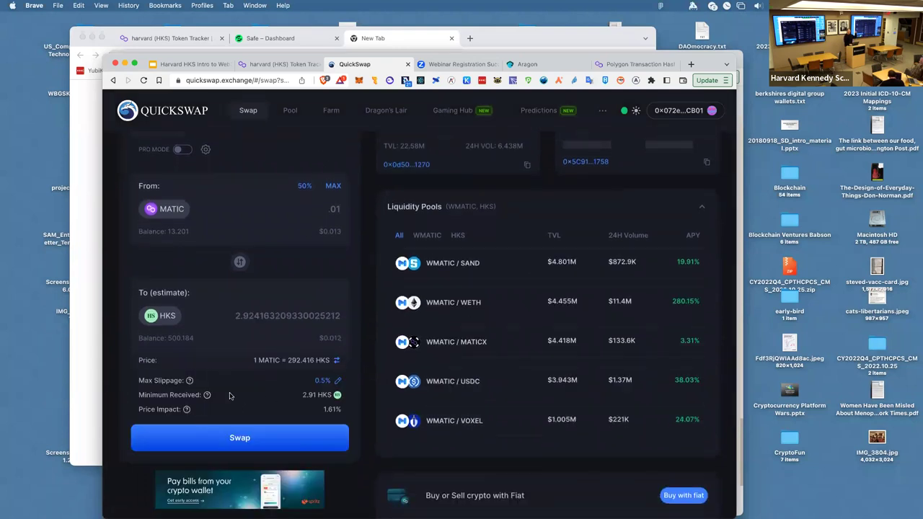
key(BackSpace)
key(BackSpace)
text(1)
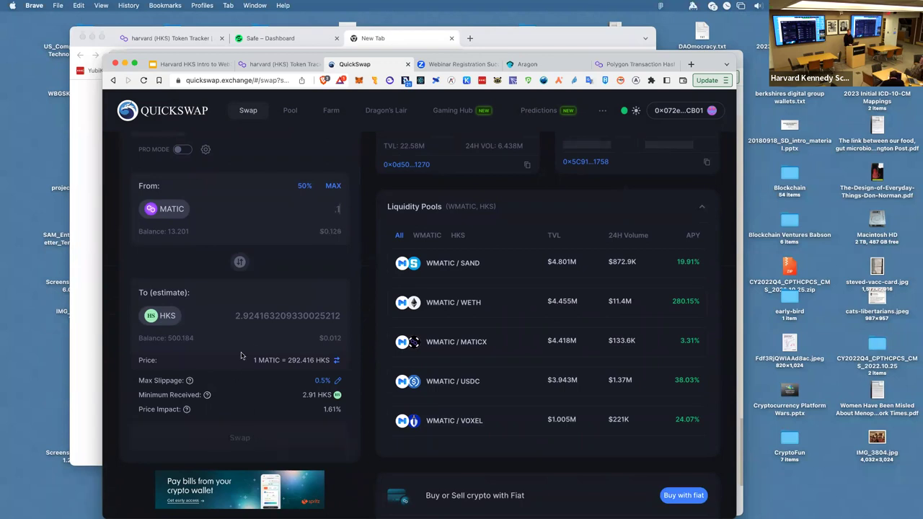
scroll(242, 365, down, 1)
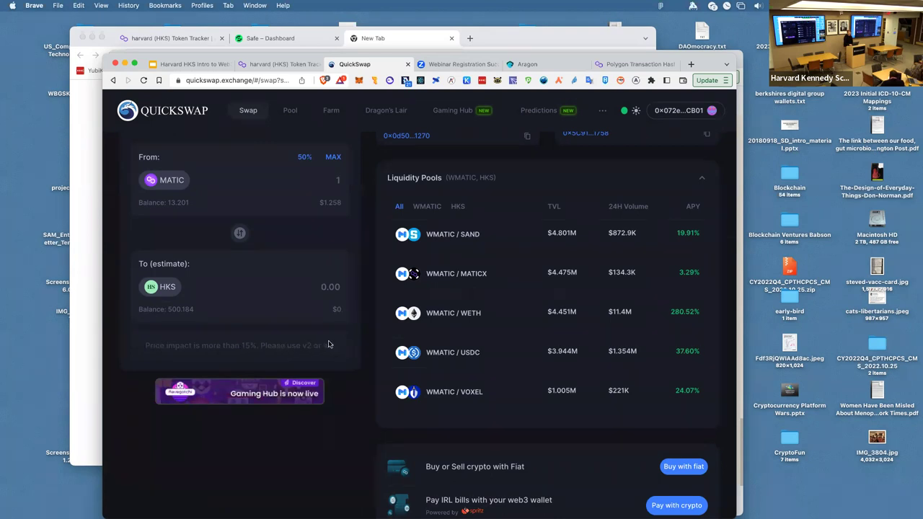
scroll(329, 344, up, 1)
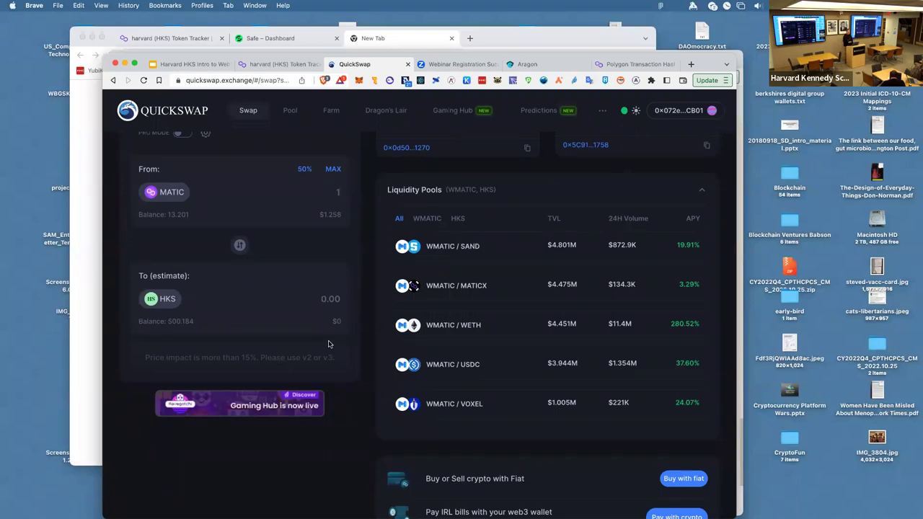
key(BackSpace)
text(1)
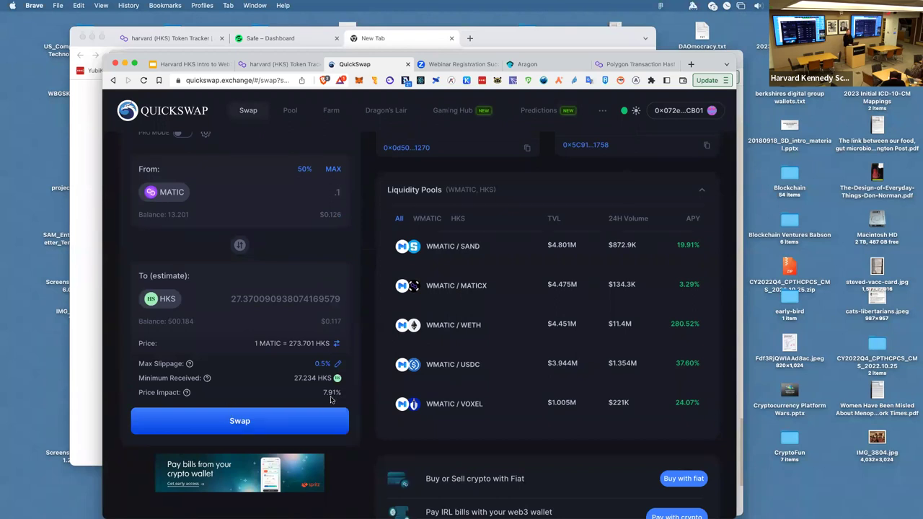
Submit the 0.1 MATIC to 27.37 HKS swap and approve it in the MetaMask notification.
click(254, 421)
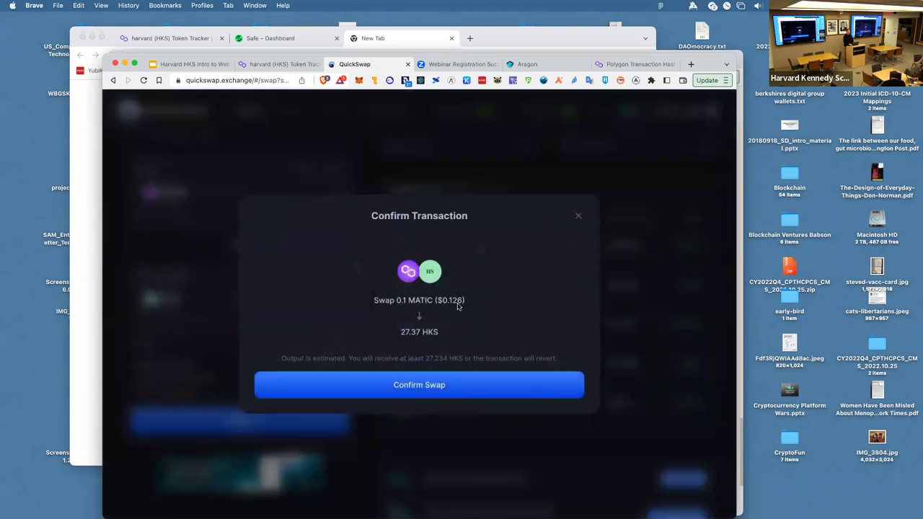
click(425, 384)
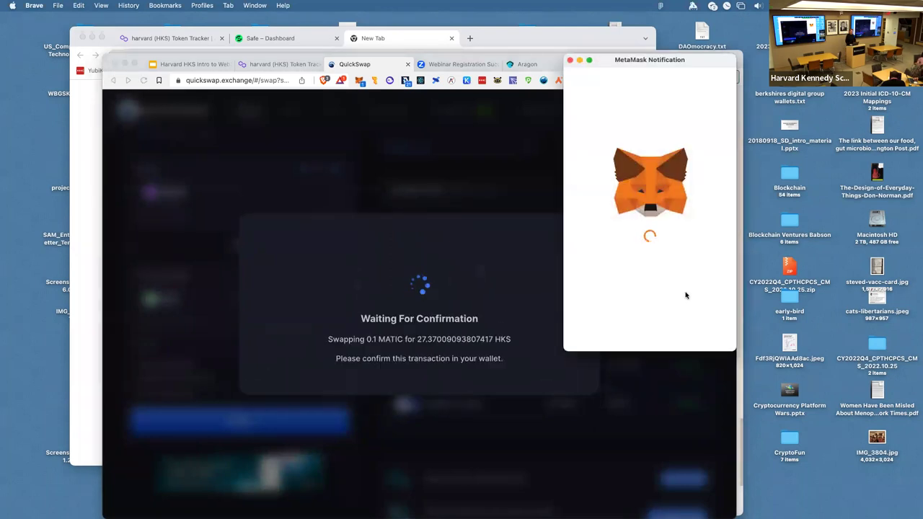
scroll(692, 299, down, 2)
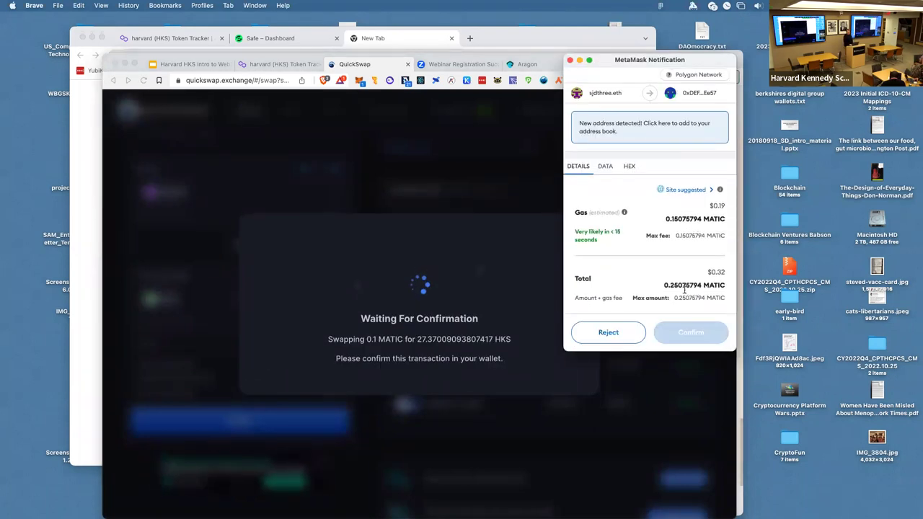
click(689, 332)
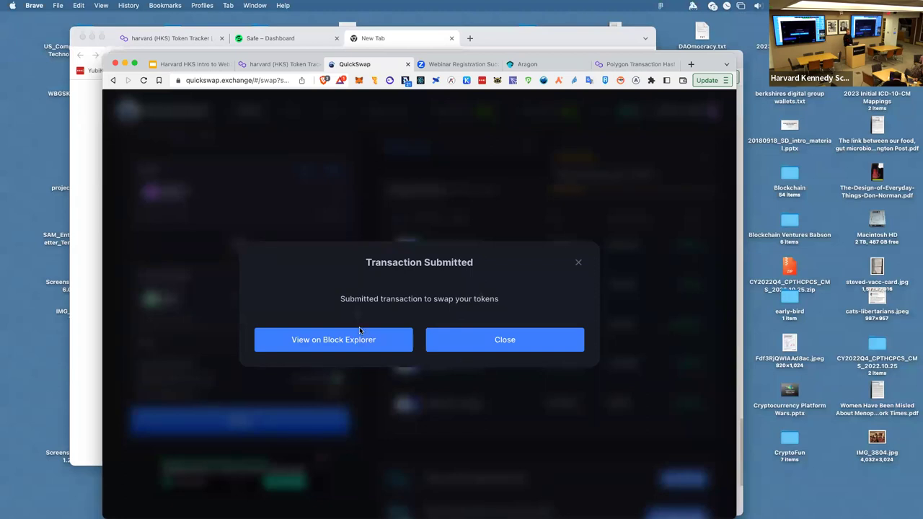
Review the swap on Polygonscan: Success in block 39117009, 27.370090938074169579 HKS received.
click(330, 341)
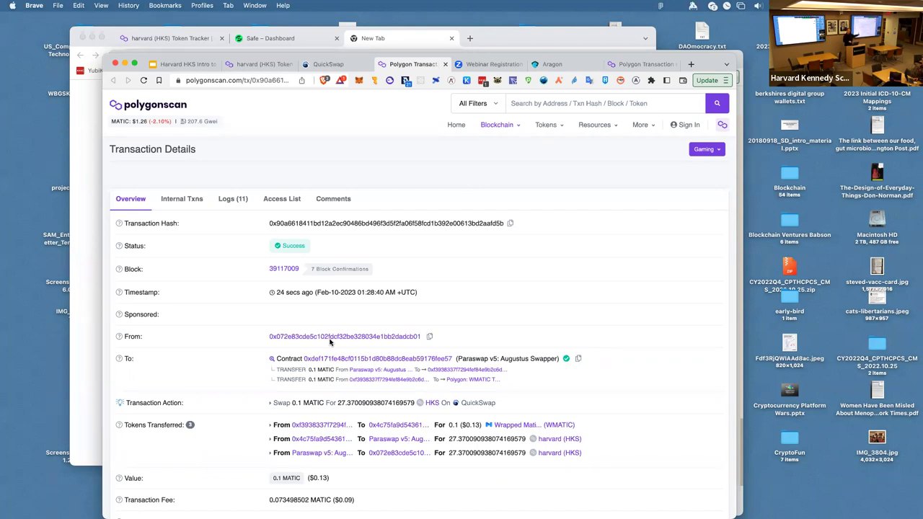
mouse_move(290, 245)
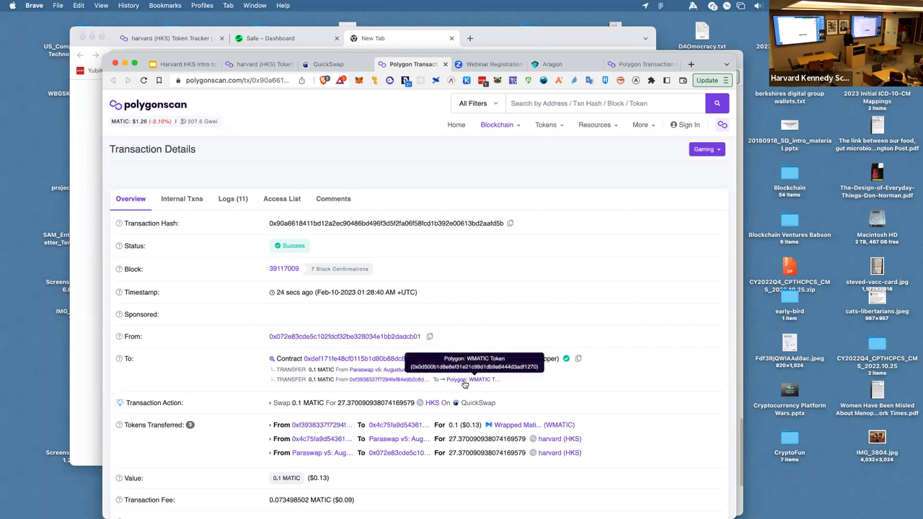
scroll(565, 390, down, 2)
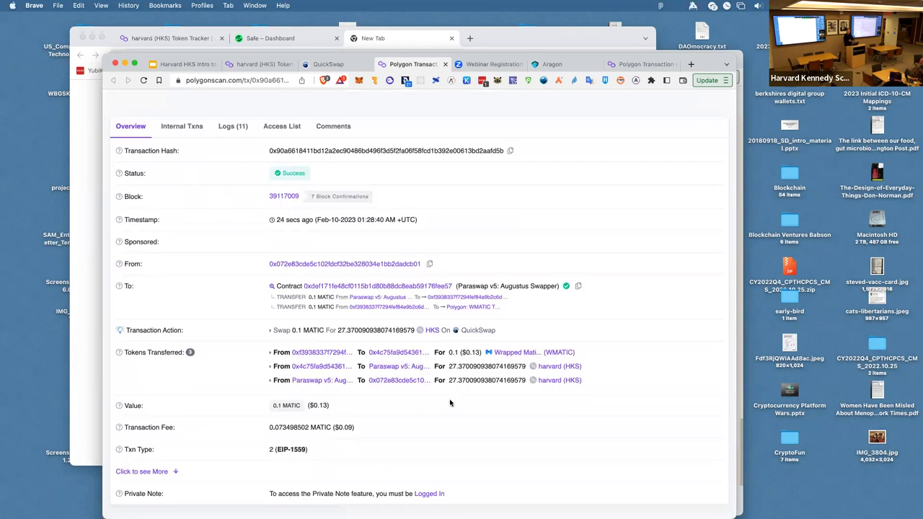
Check MetaMask's recent activity and token balances after the swap, then close the wallet.
click(359, 81)
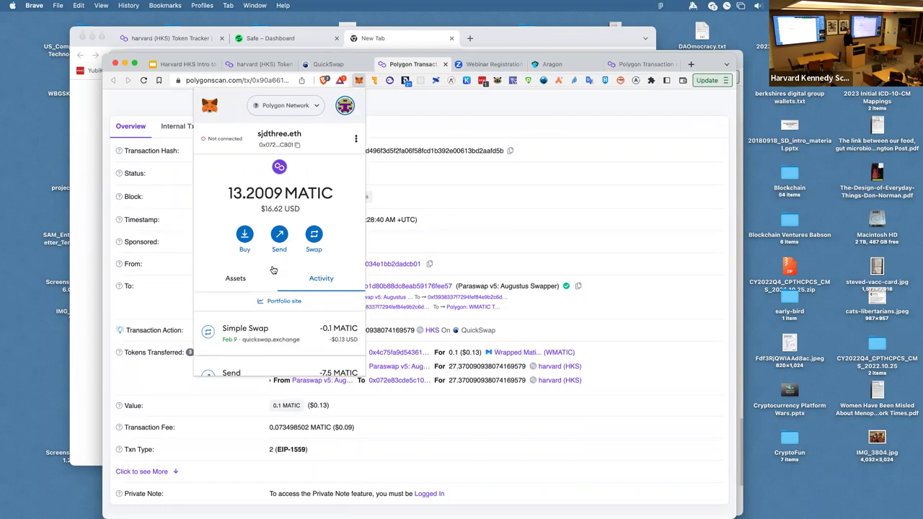
scroll(274, 269, down, 5)
scroll(273, 270, up, 5)
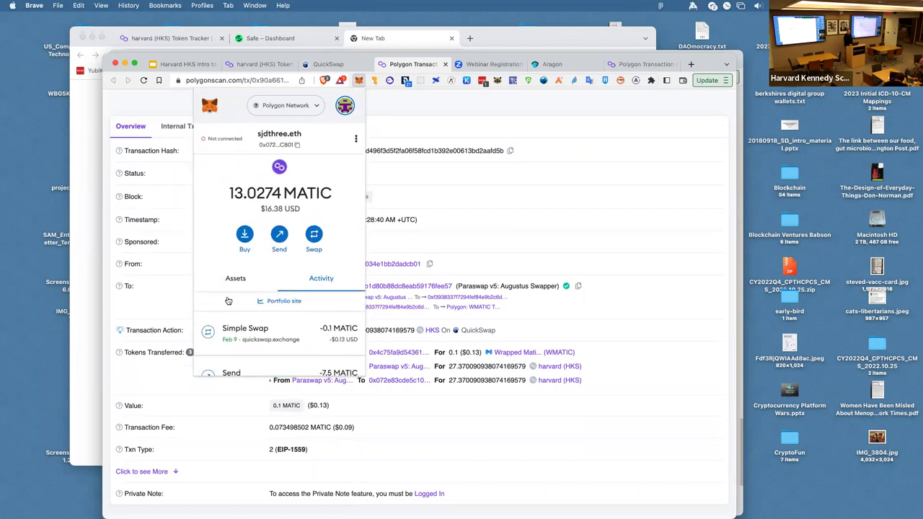
click(238, 280)
scroll(238, 318, down, 10)
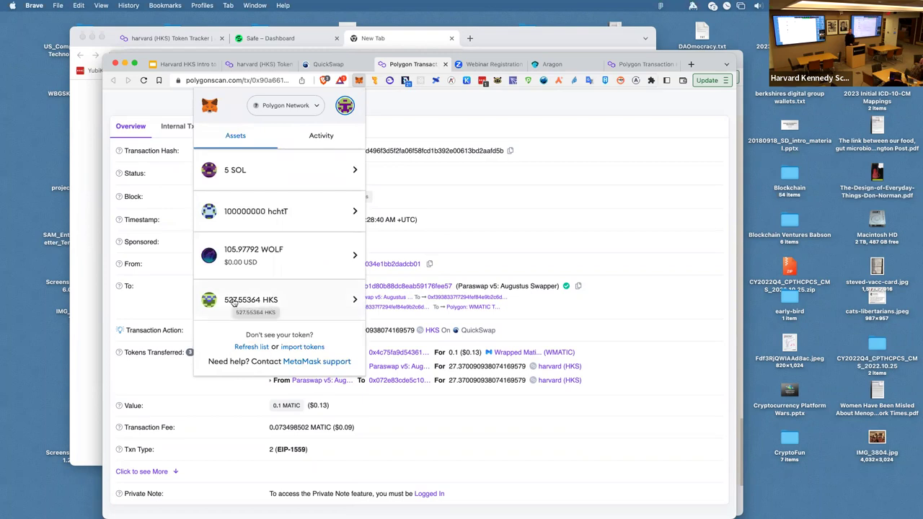
click(516, 194)
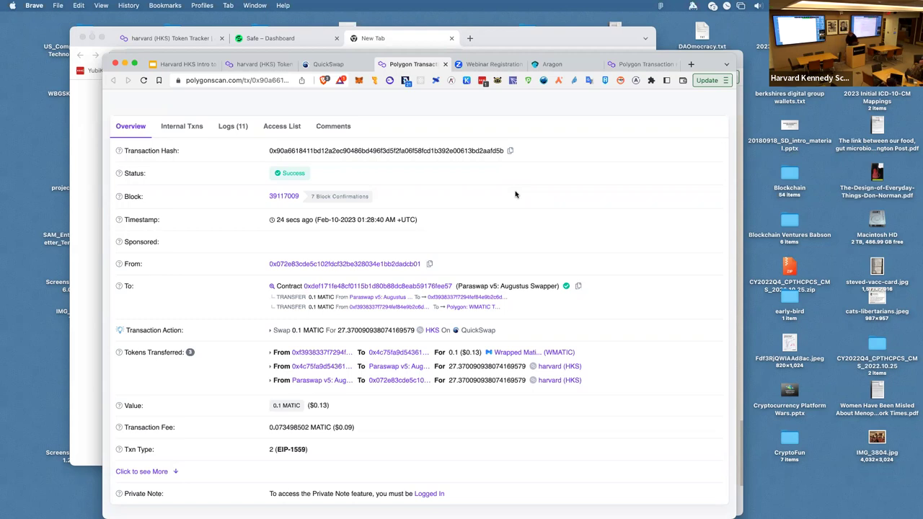
Return to the Web3 lecture deck in Google Slides and show the Areas to explore and Questions? slides.
click(182, 65)
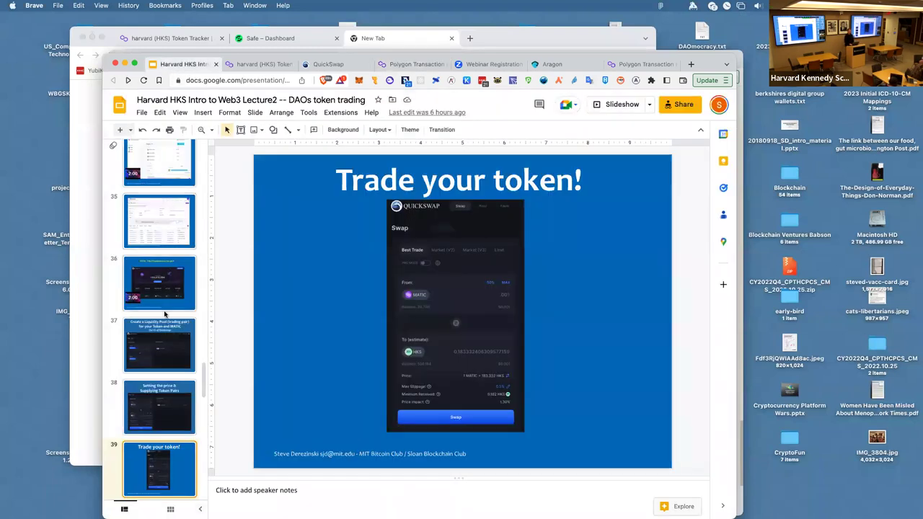
scroll(170, 268, down, 5)
click(162, 245)
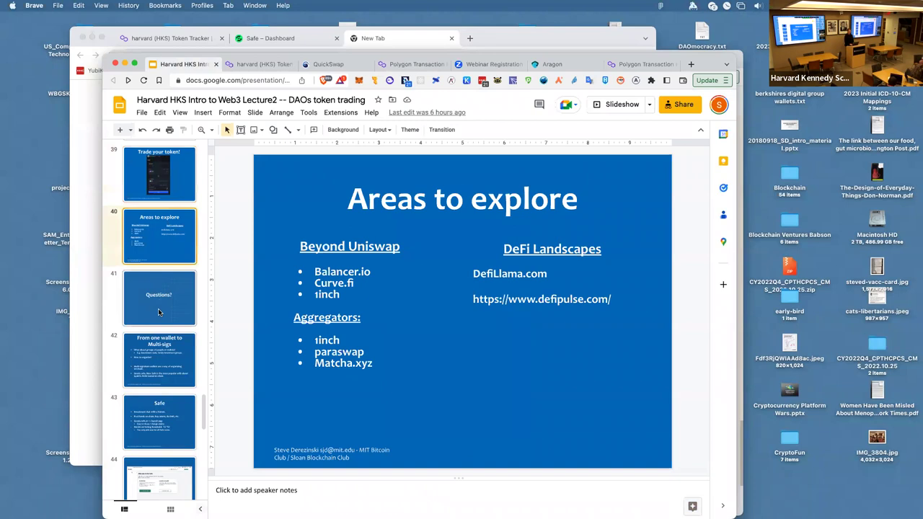
click(159, 311)
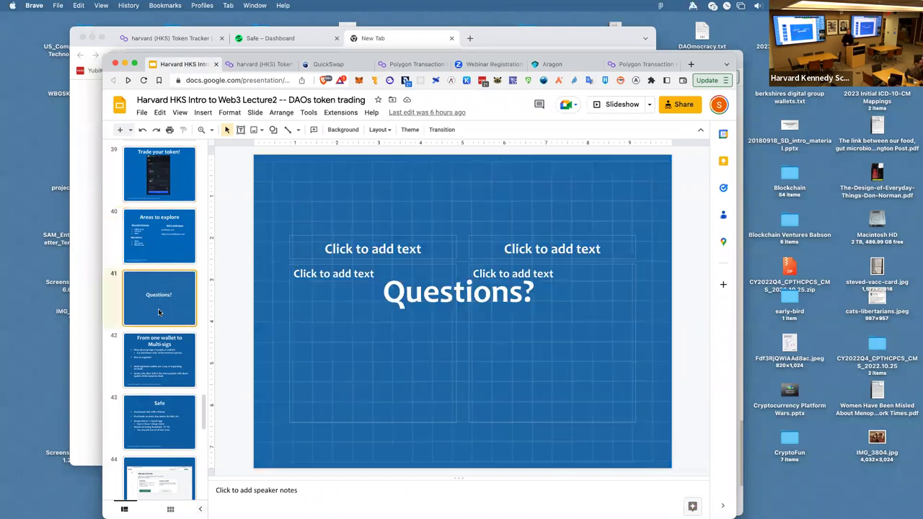